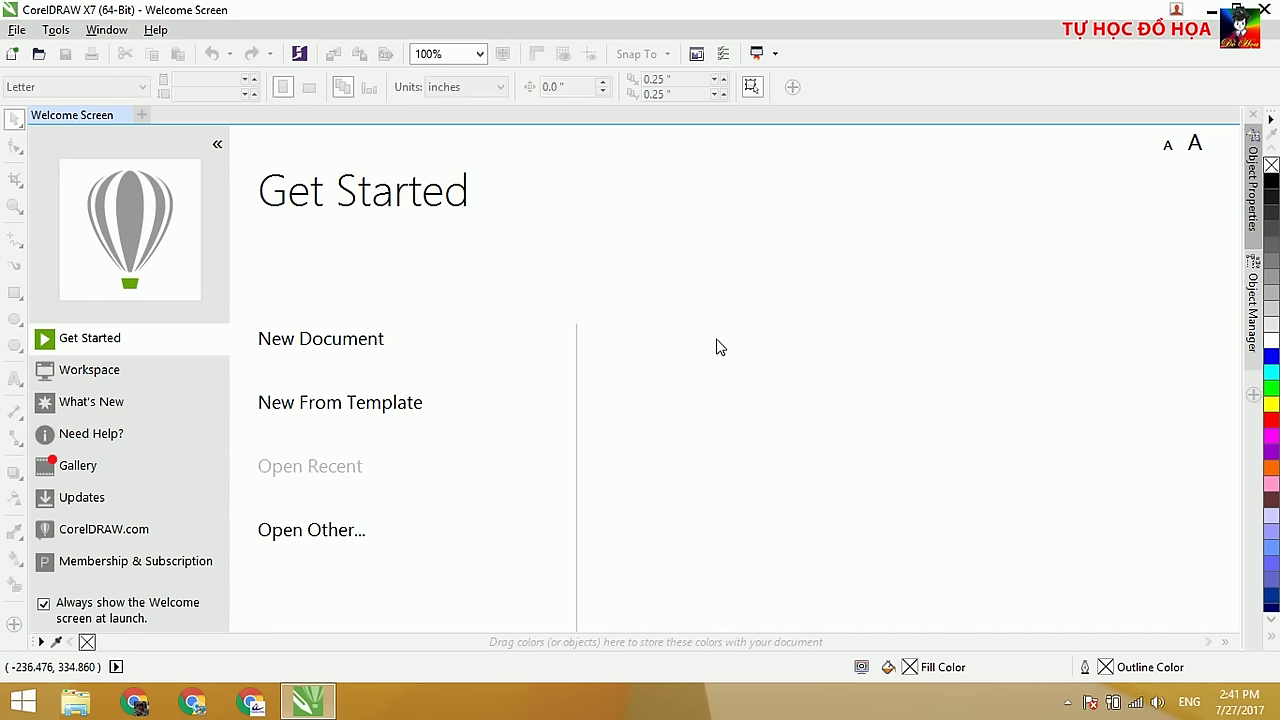
Step: Close the Welcome Screen and start a new document named Demo with the Custom preset destination
{"action": "left_click", "coordinate": [122, 115]}
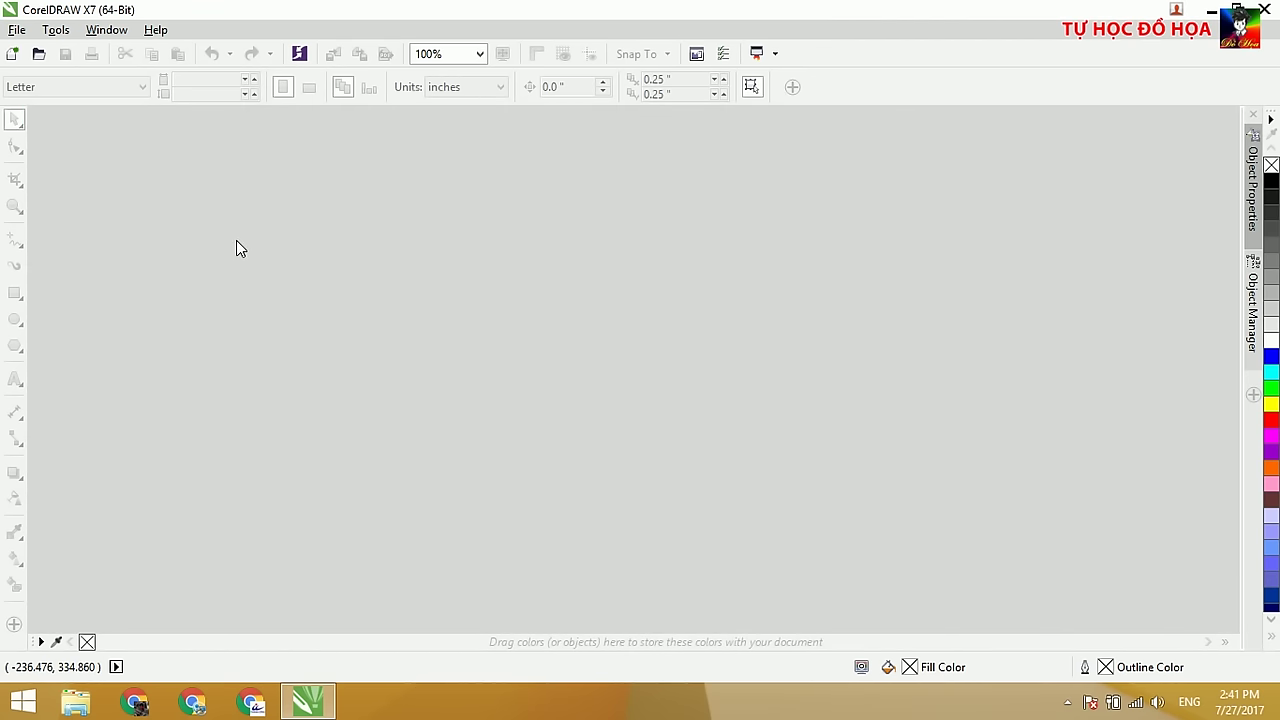
{"action": "left_click", "coordinate": [12, 30]}
{"action": "left_click", "coordinate": [42, 50]}
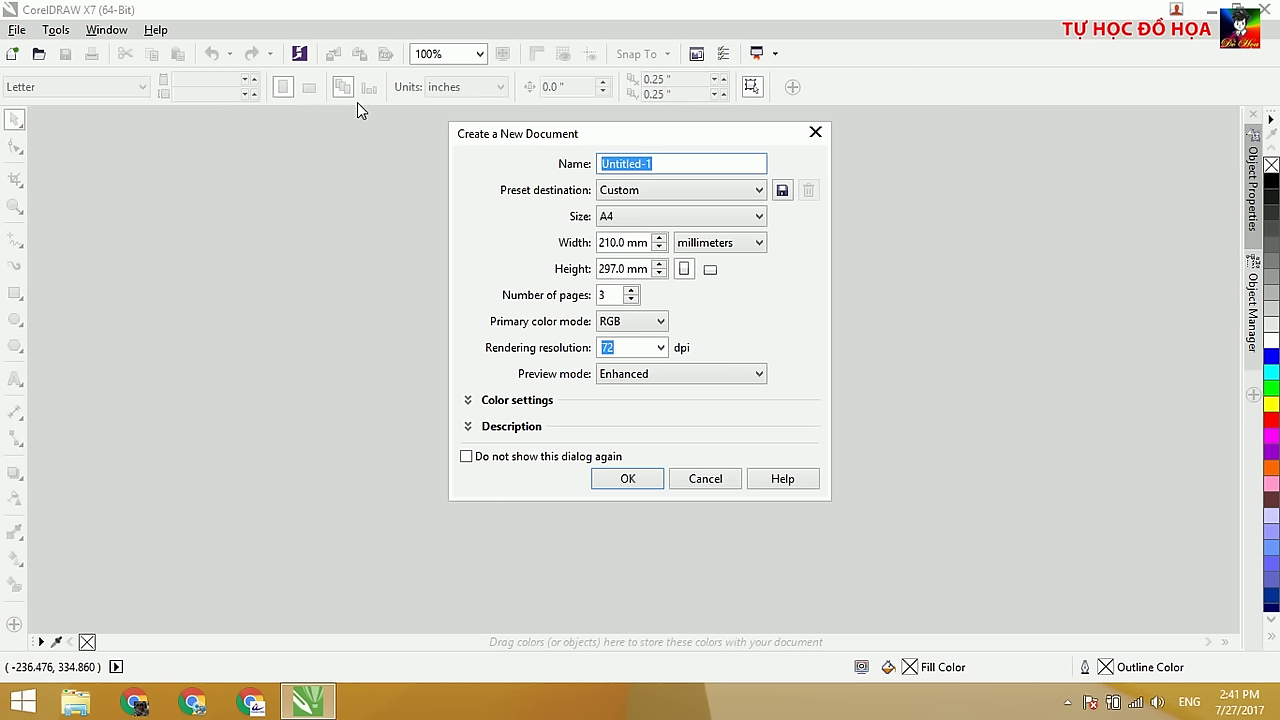
{"action": "type", "text": "Demo"}
{"action": "left_click", "coordinate": [697, 191]}
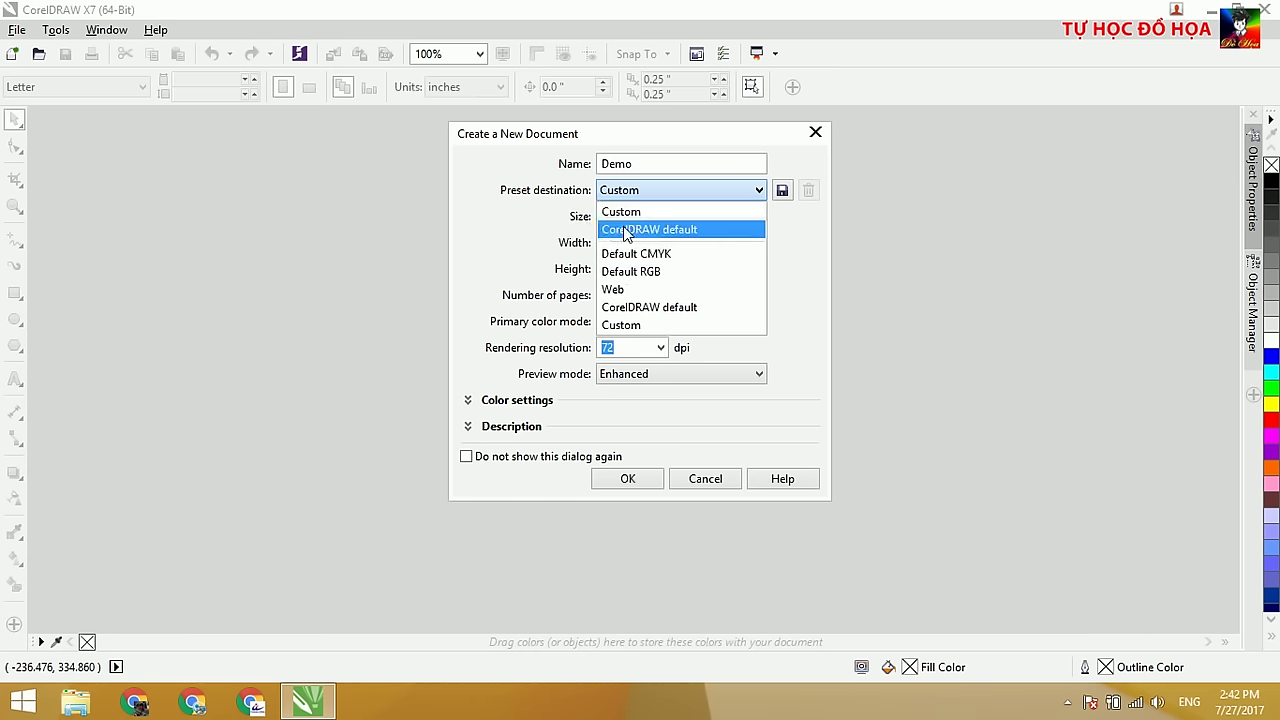
{"action": "left_click", "coordinate": [659, 324]}
{"action": "left_click", "coordinate": [717, 191]}
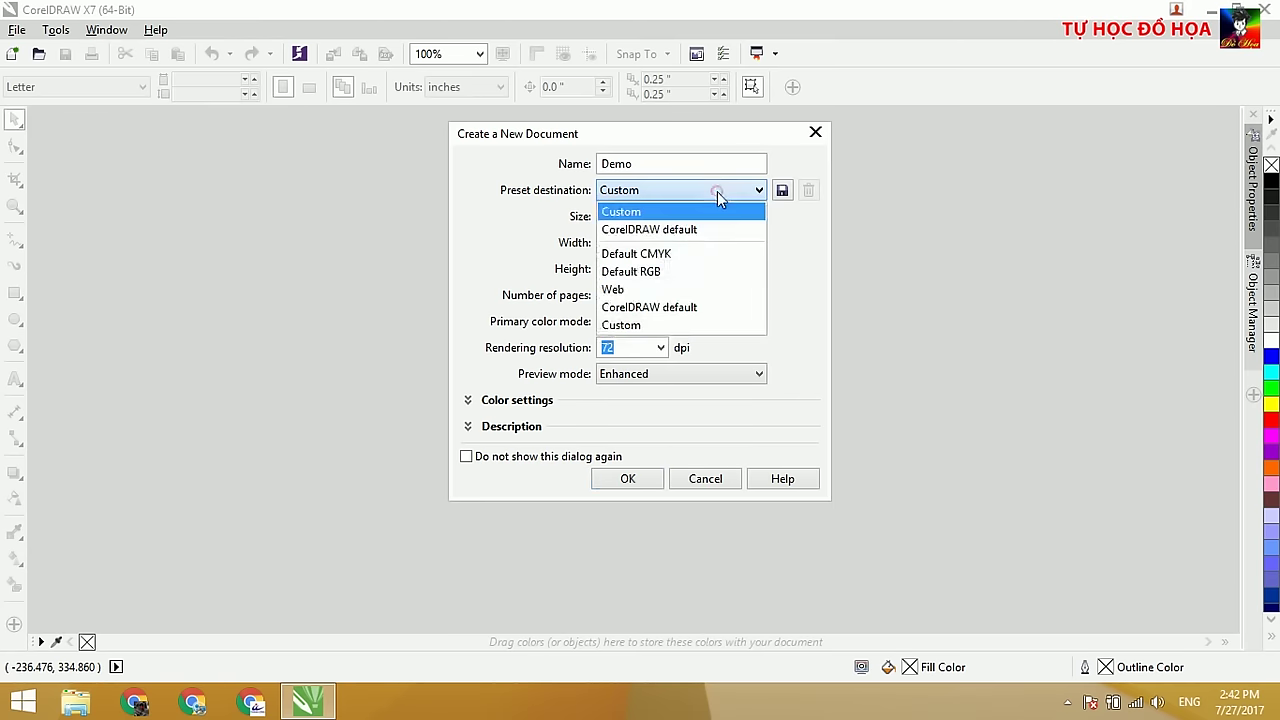
{"action": "left_click", "coordinate": [722, 210]}
Step: Look through the page sizes, the width and height values and the measurement units offered for the new document
{"action": "left_click", "coordinate": [722, 216]}
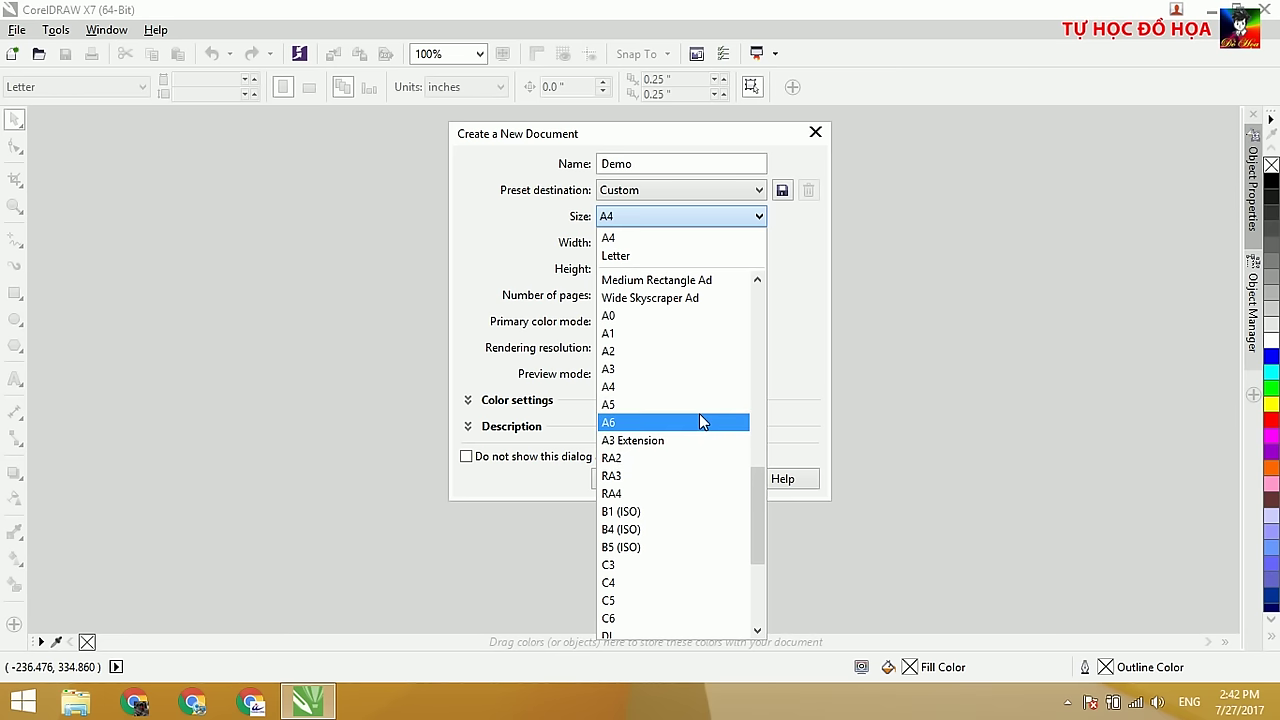
{"action": "scroll", "coordinate": [640, 478], "scroll_direction": "down", "scroll_amount": 4}
{"action": "scroll", "coordinate": [640, 480], "scroll_direction": "up", "scroll_amount": 2}
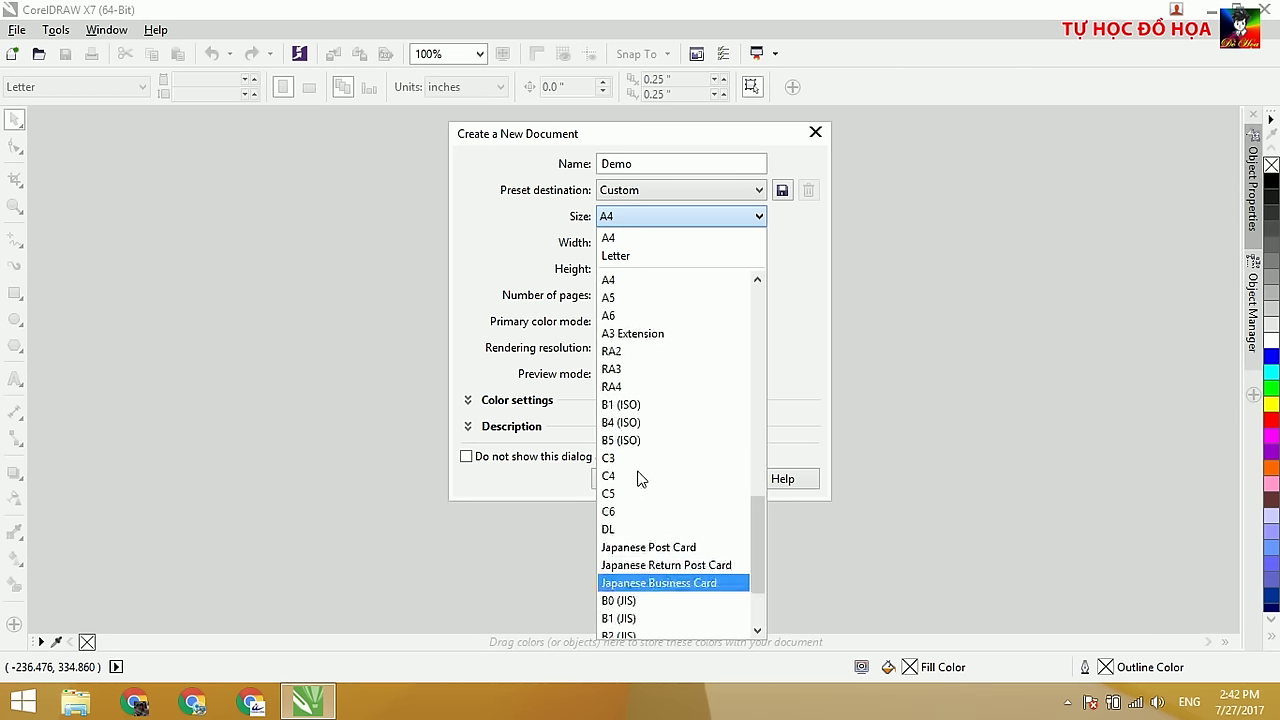
{"action": "scroll", "coordinate": [640, 478], "scroll_direction": "up", "scroll_amount": 6}
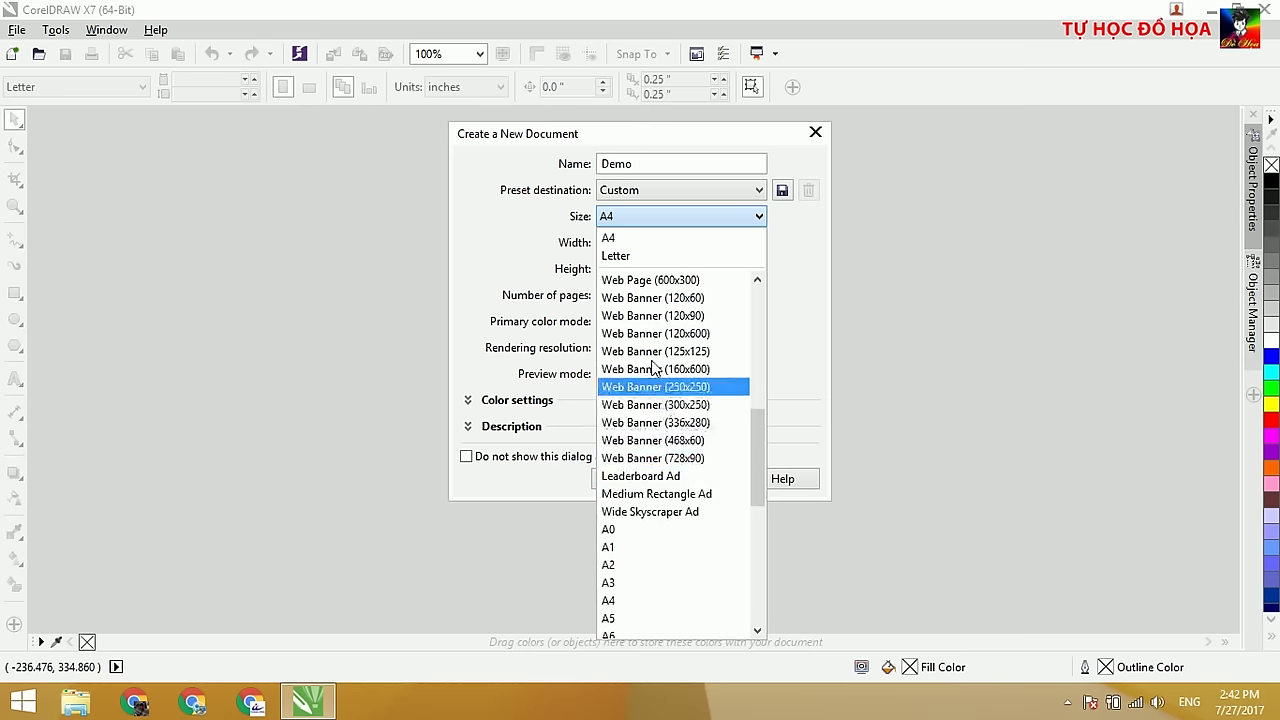
{"action": "left_click", "coordinate": [469, 263]}
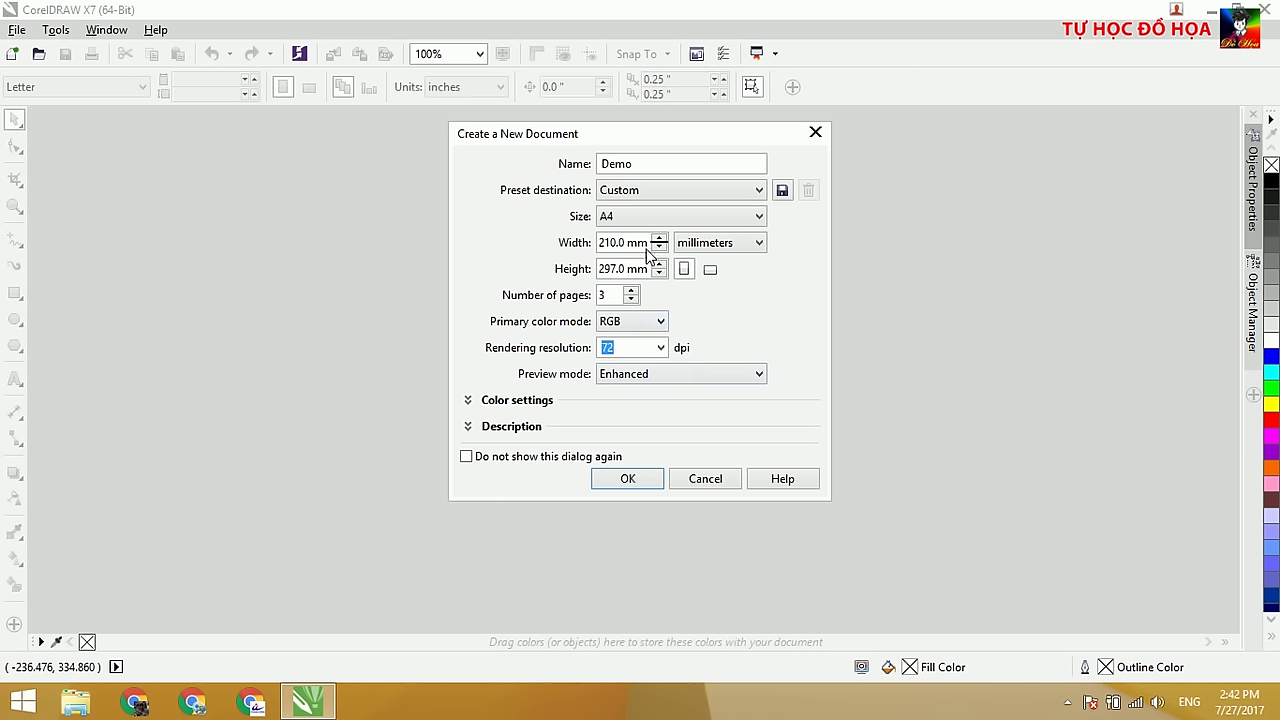
{"action": "left_click_drag", "start_coordinate": [617, 242], "coordinate": [595, 276]}
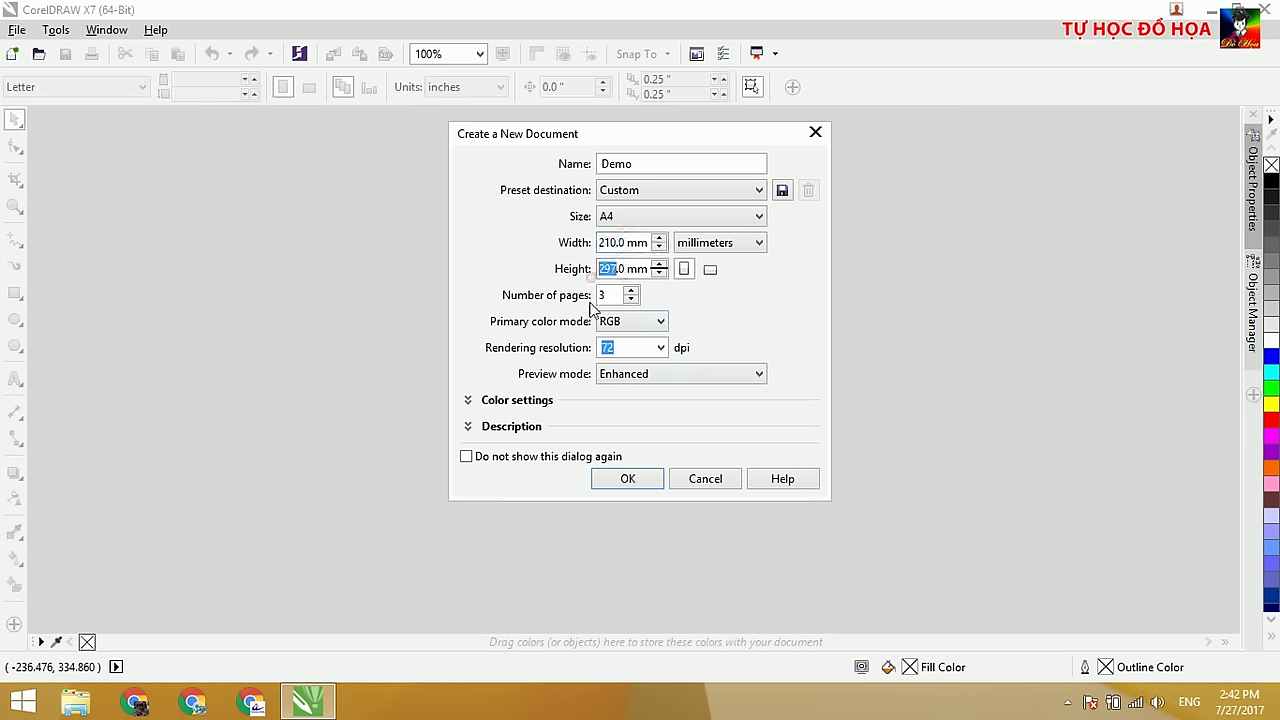
{"action": "left_click", "coordinate": [716, 243]}
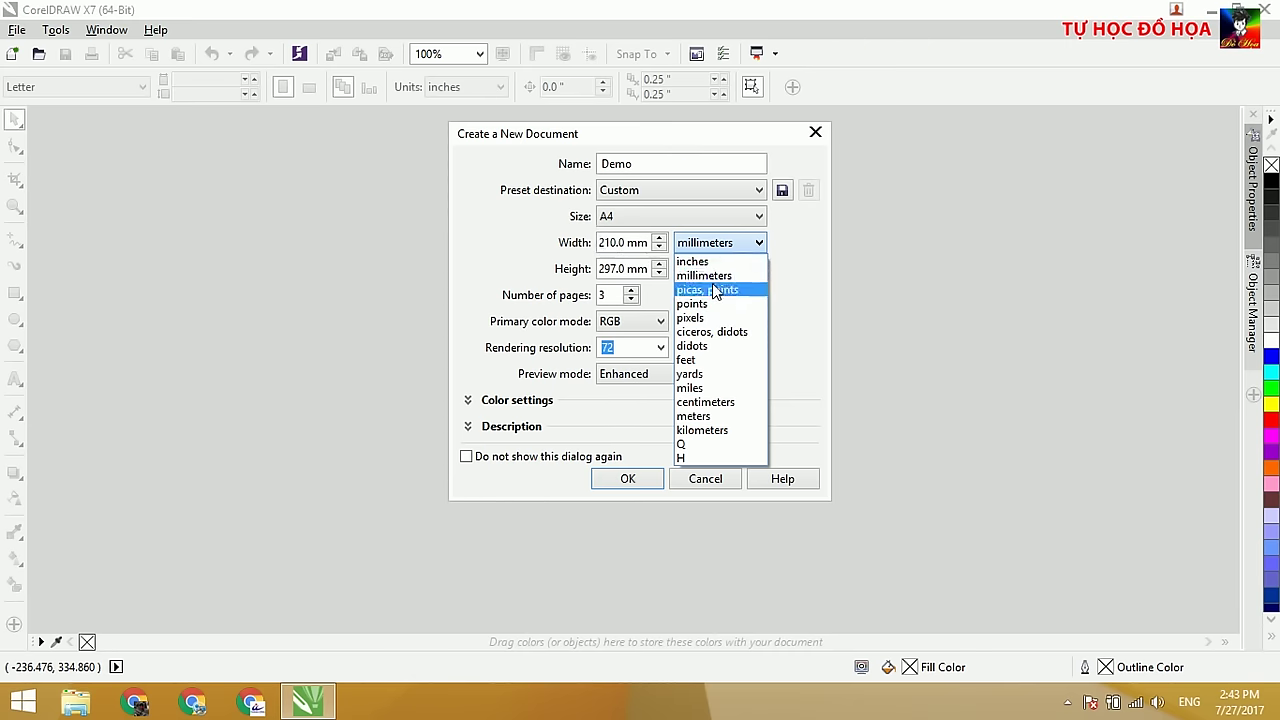
{"action": "left_click", "coordinate": [525, 236]}
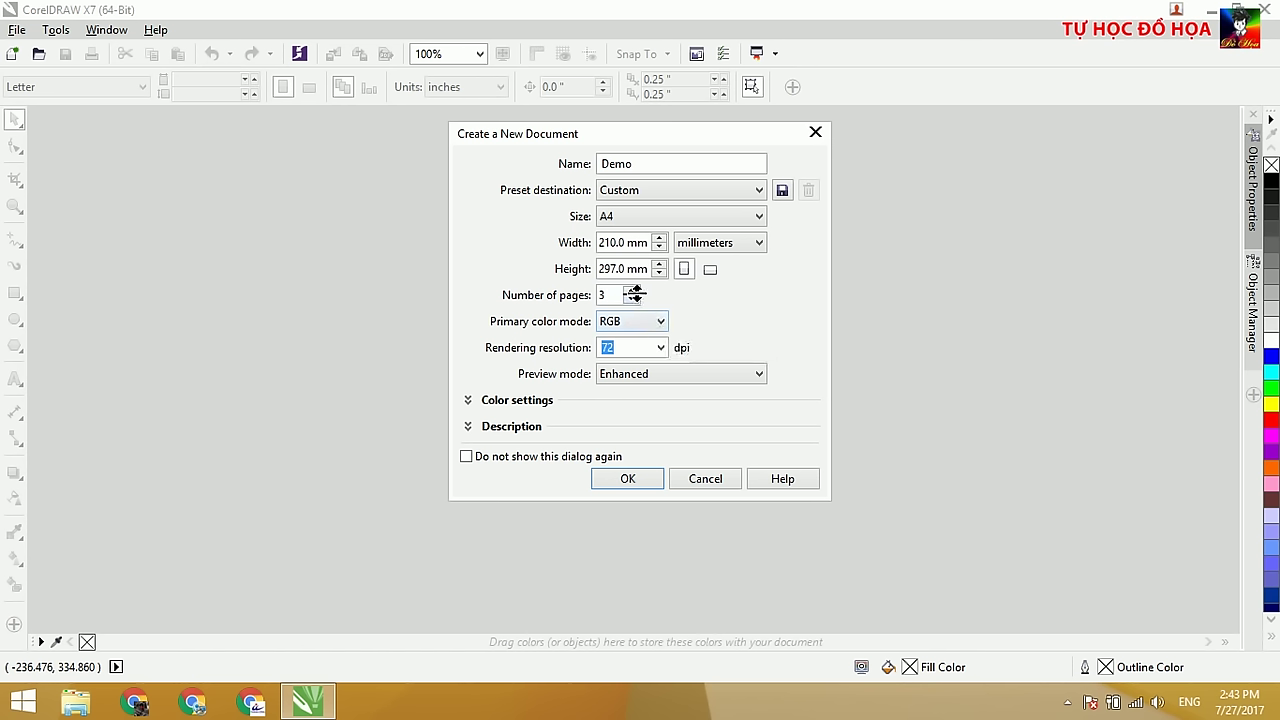
Step: Set the number of pages to 1 and create the A4 document in RGB color mode at 72 dpi
{"action": "left_click", "coordinate": [632, 300]}
{"action": "left_click", "coordinate": [632, 300]}
{"action": "left_click", "coordinate": [643, 322]}
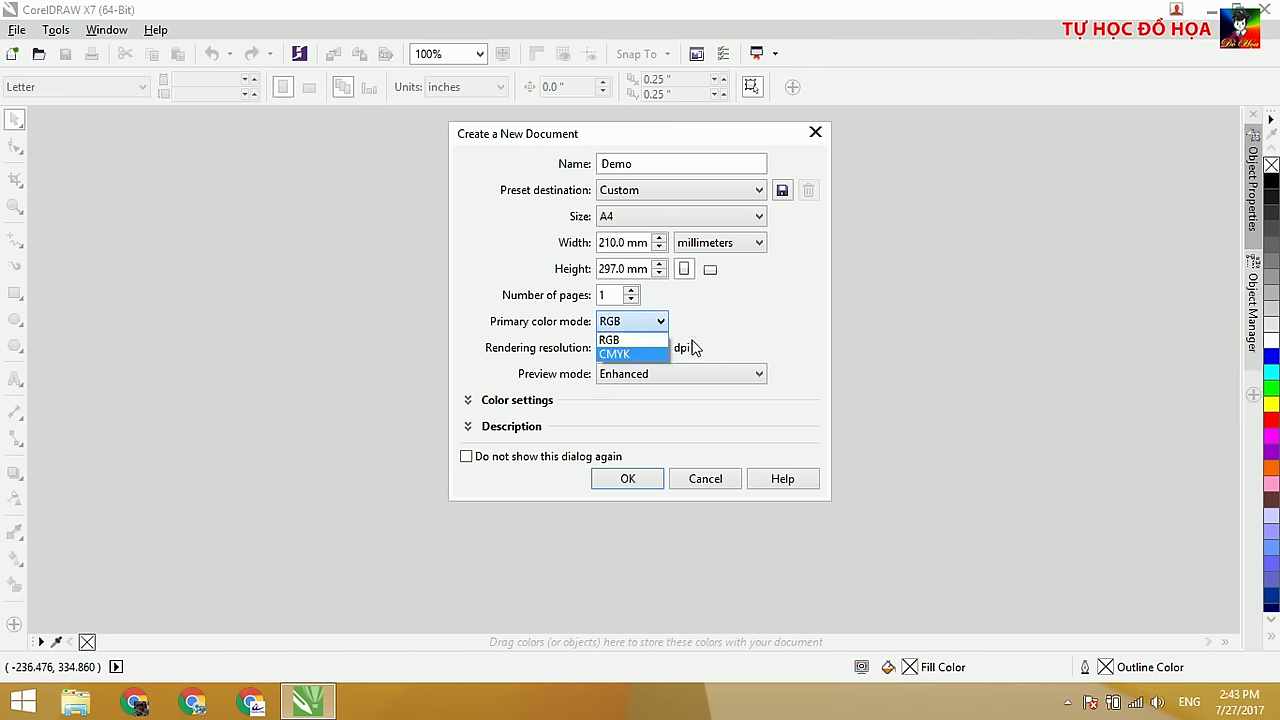
{"action": "left_click", "coordinate": [695, 347]}
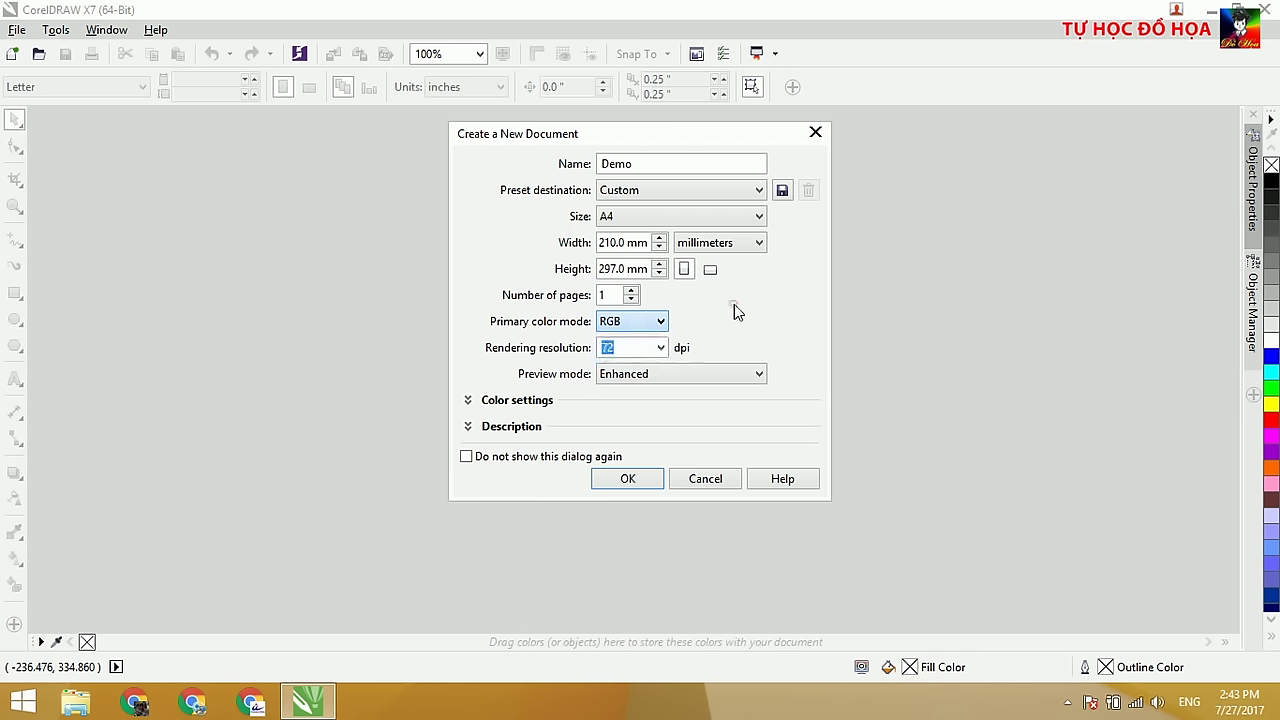
{"action": "left_click", "coordinate": [661, 348]}
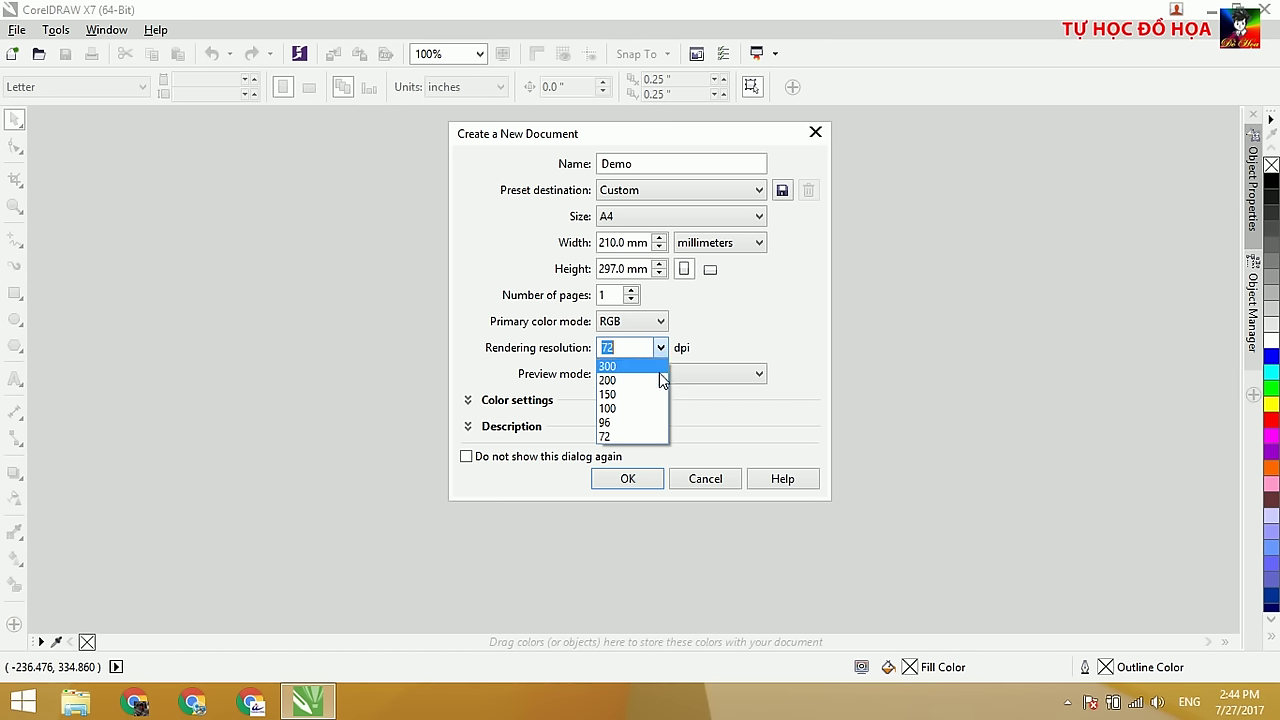
{"action": "left_click", "coordinate": [738, 328]}
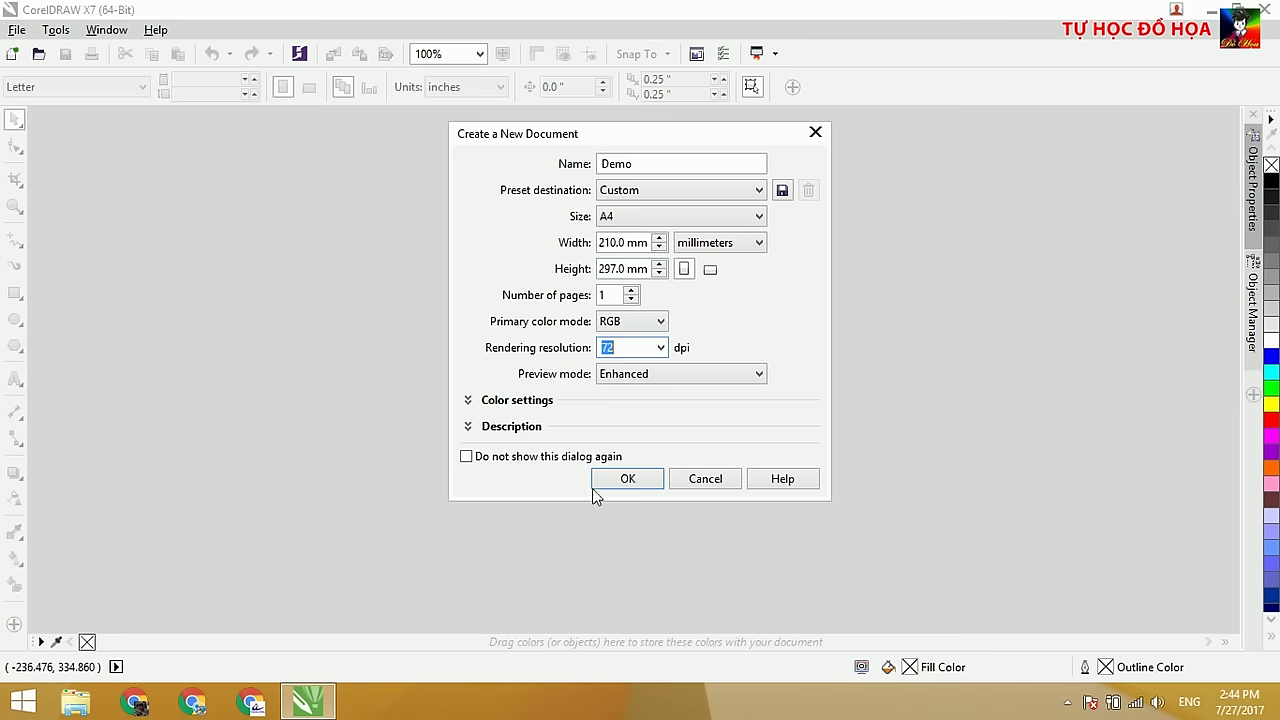
{"action": "left_click", "coordinate": [630, 482]}
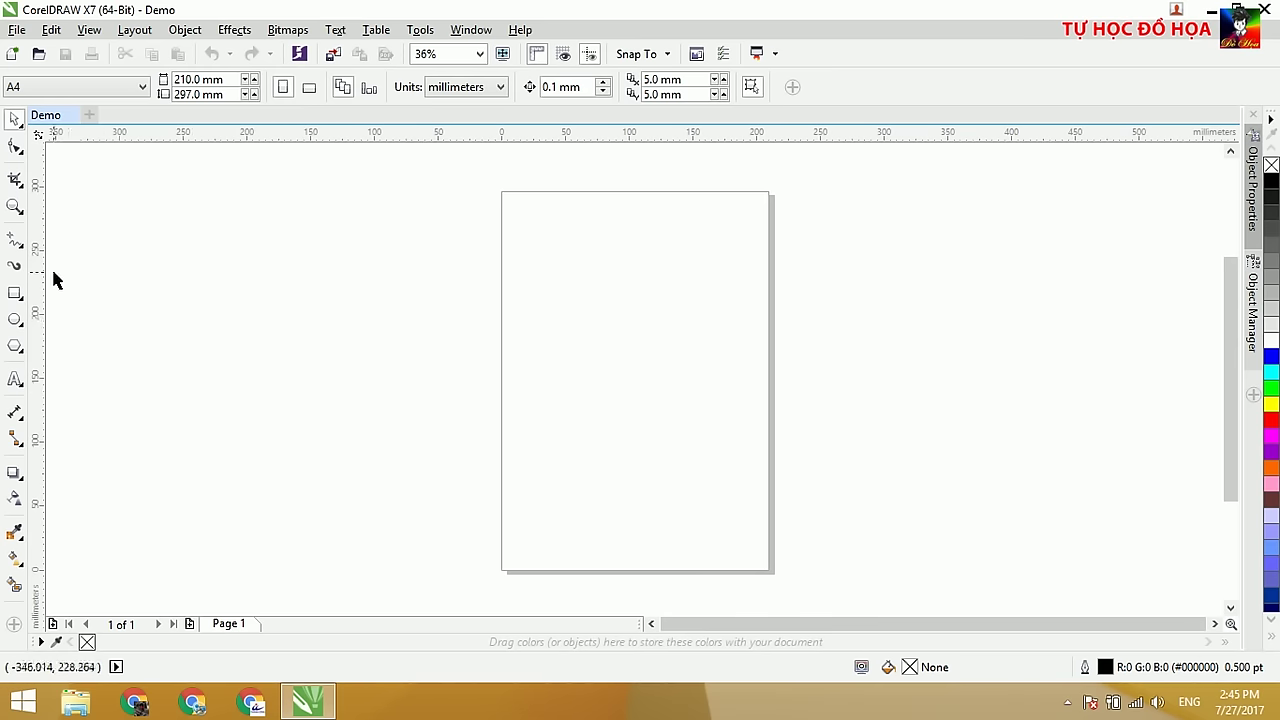
Step: Draw one rectangle outside the page and another about 60 by 83 mm on the upper part of the page
{"action": "left_click", "coordinate": [15, 293]}
{"action": "left_click_drag", "start_coordinate": [180, 238], "coordinate": [273, 330]}
{"action": "left_click_drag", "start_coordinate": [582, 237], "coordinate": [659, 341]}
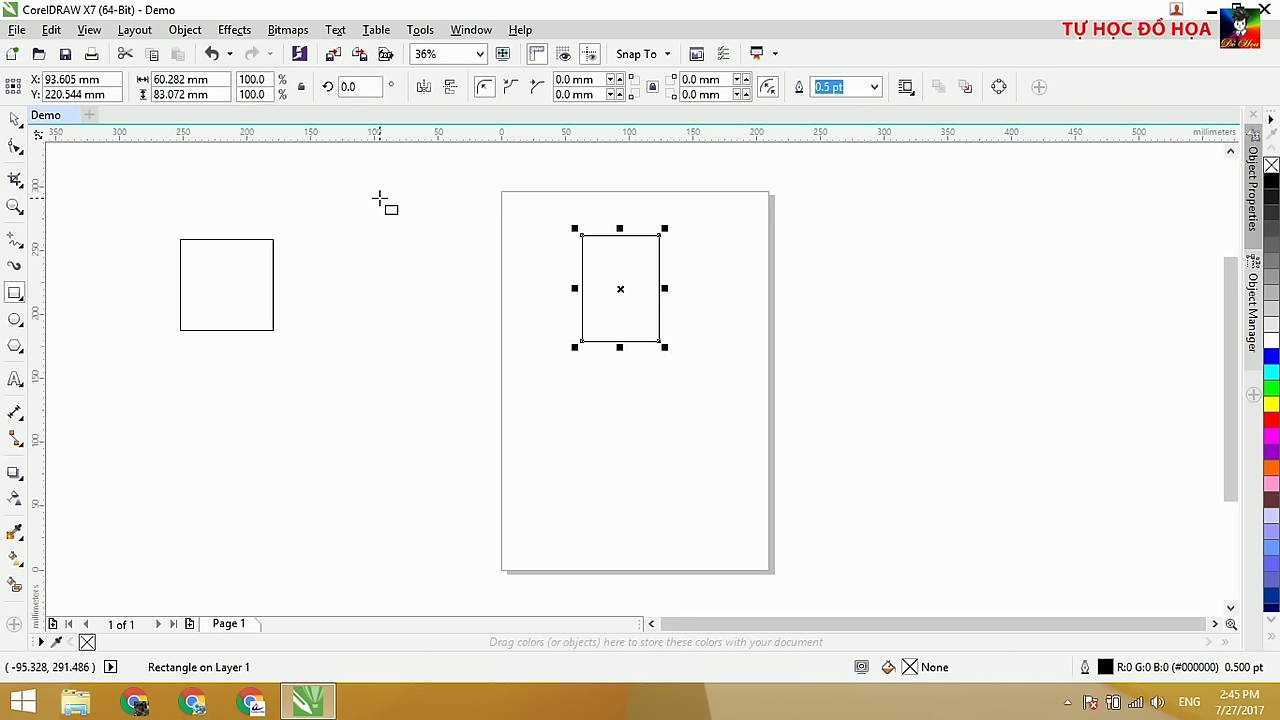
Step: Delete both the rectangle outside the page and the one on the page
{"action": "left_click", "coordinate": [15, 119]}
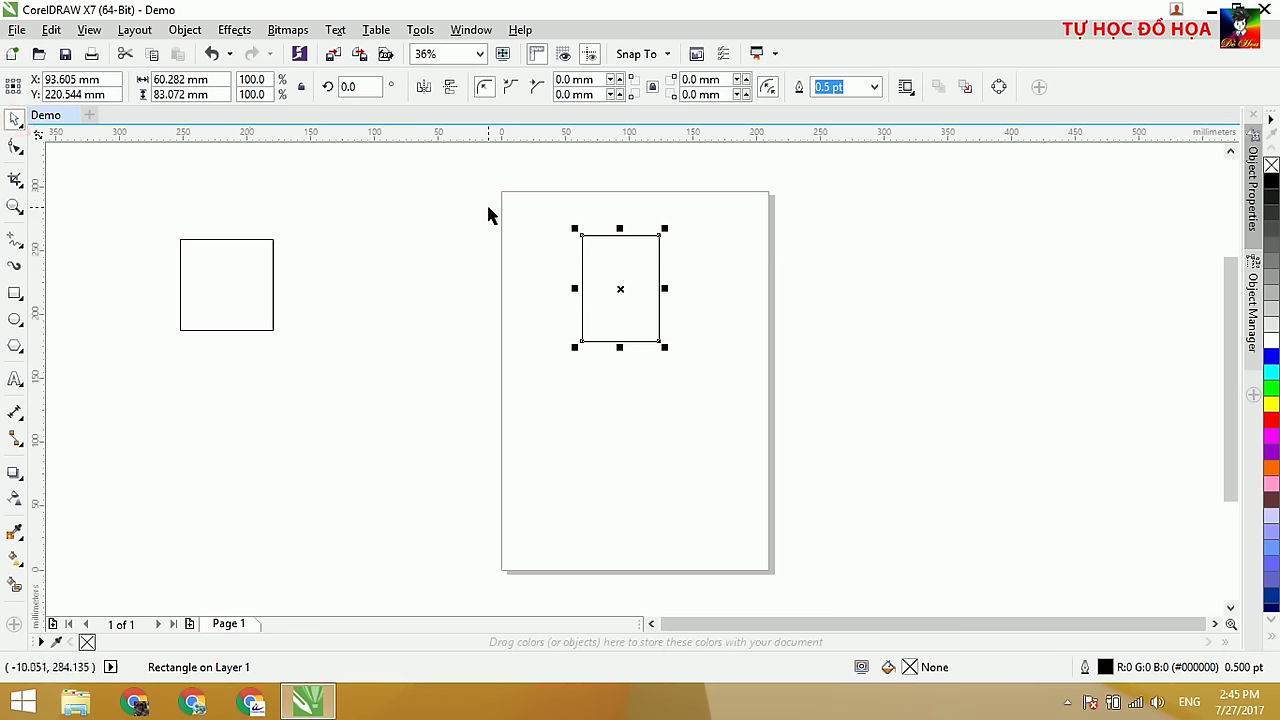
{"action": "left_click_drag", "start_coordinate": [134, 183], "coordinate": [286, 380]}
{"action": "key", "text": "Delete"}
{"action": "left_click_drag", "start_coordinate": [550, 212], "coordinate": [694, 446]}
{"action": "key", "text": "Delete"}
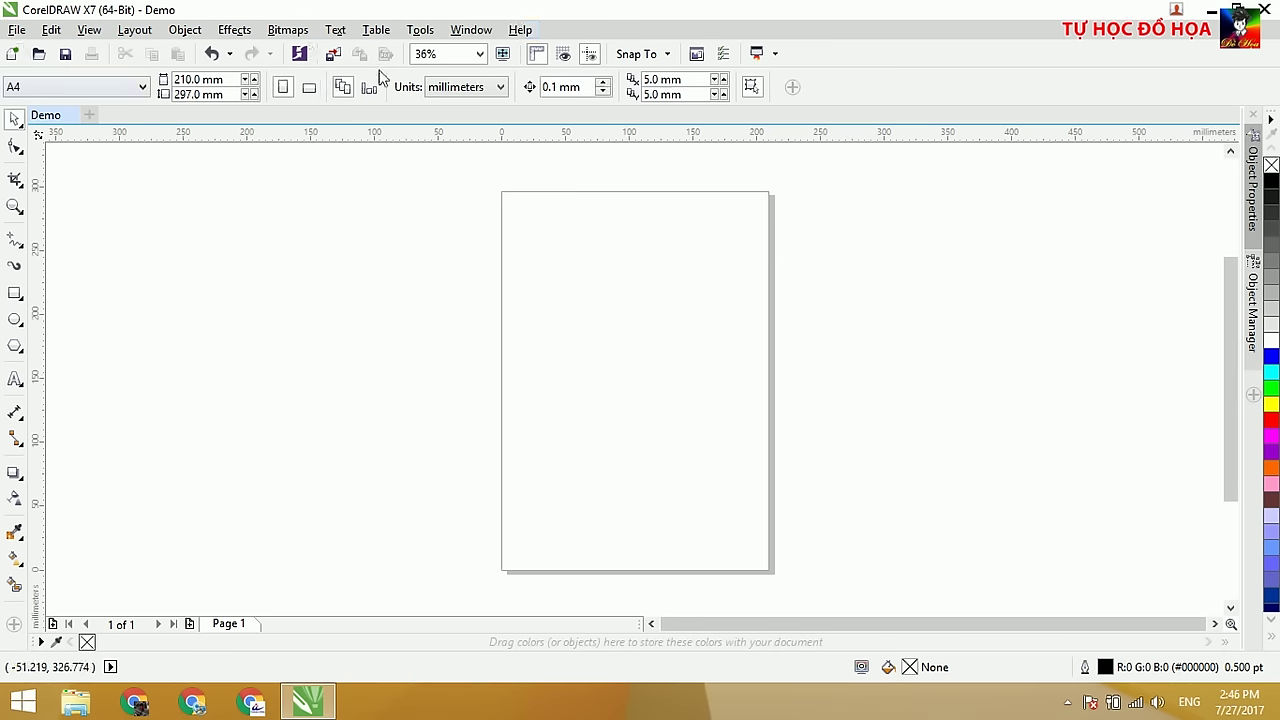
Step: Hide the Menu Bar and show it again
{"action": "right_click", "coordinate": [14, 202]}
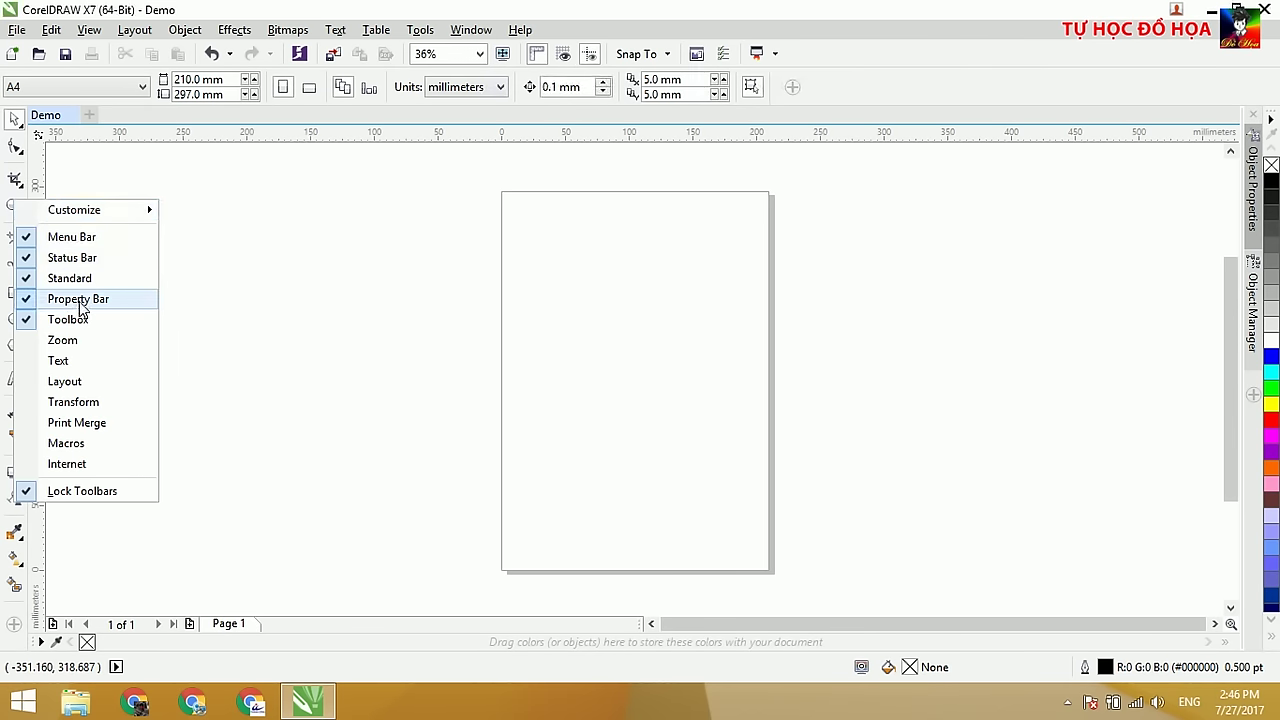
{"action": "left_click", "coordinate": [25, 239]}
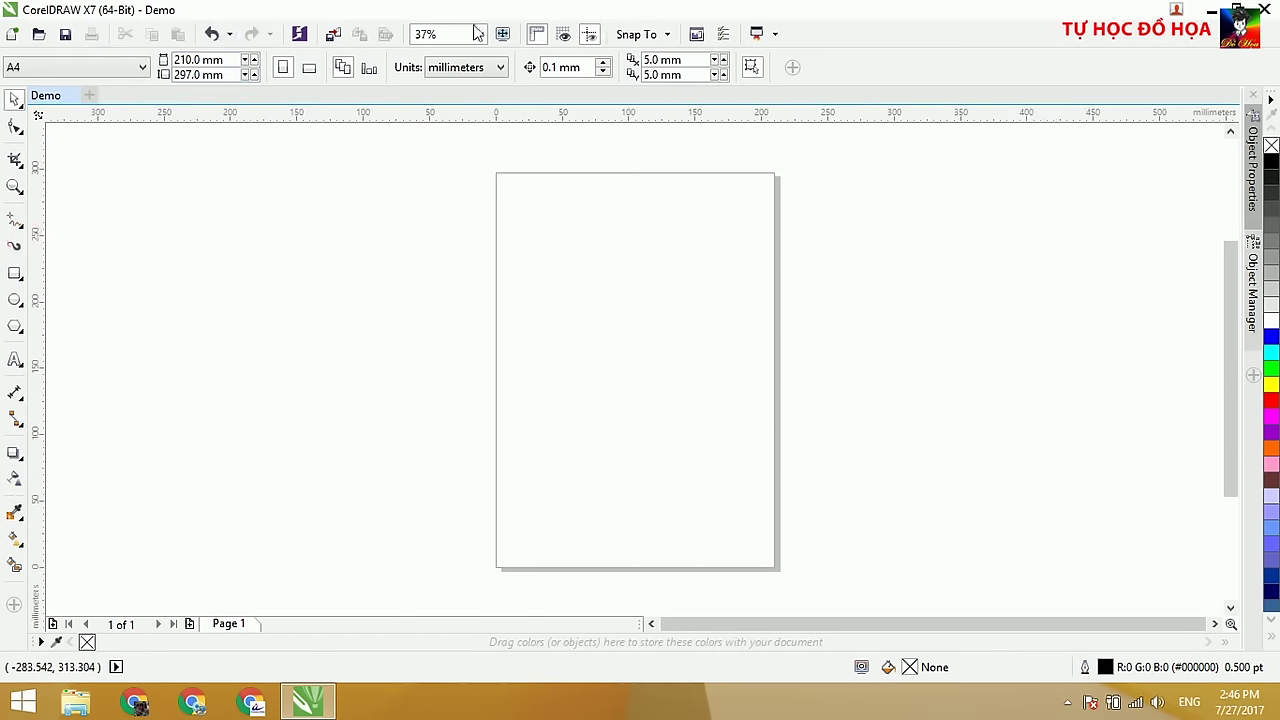
{"action": "right_click", "coordinate": [12, 170]}
{"action": "left_click", "coordinate": [45, 218]}
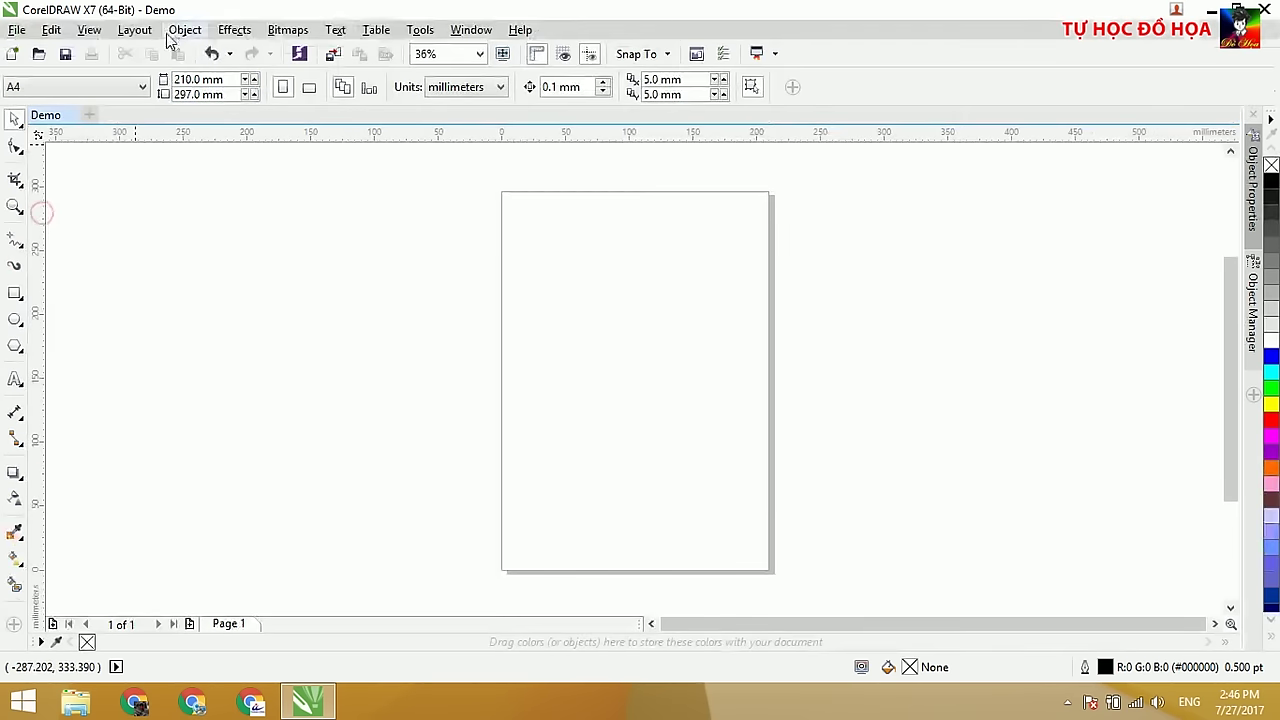
Step: Hide the Standard toolbar and the Property Bar
{"action": "right_click", "coordinate": [8, 270]}
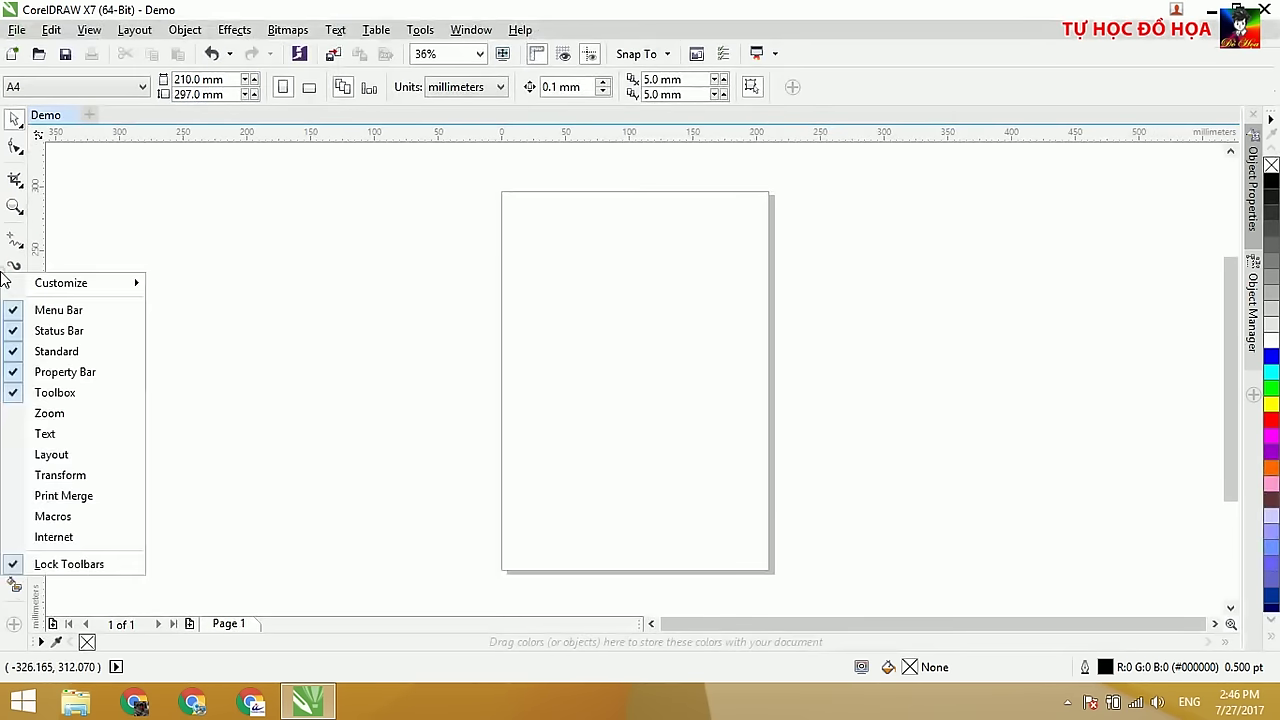
{"action": "left_click", "coordinate": [14, 357]}
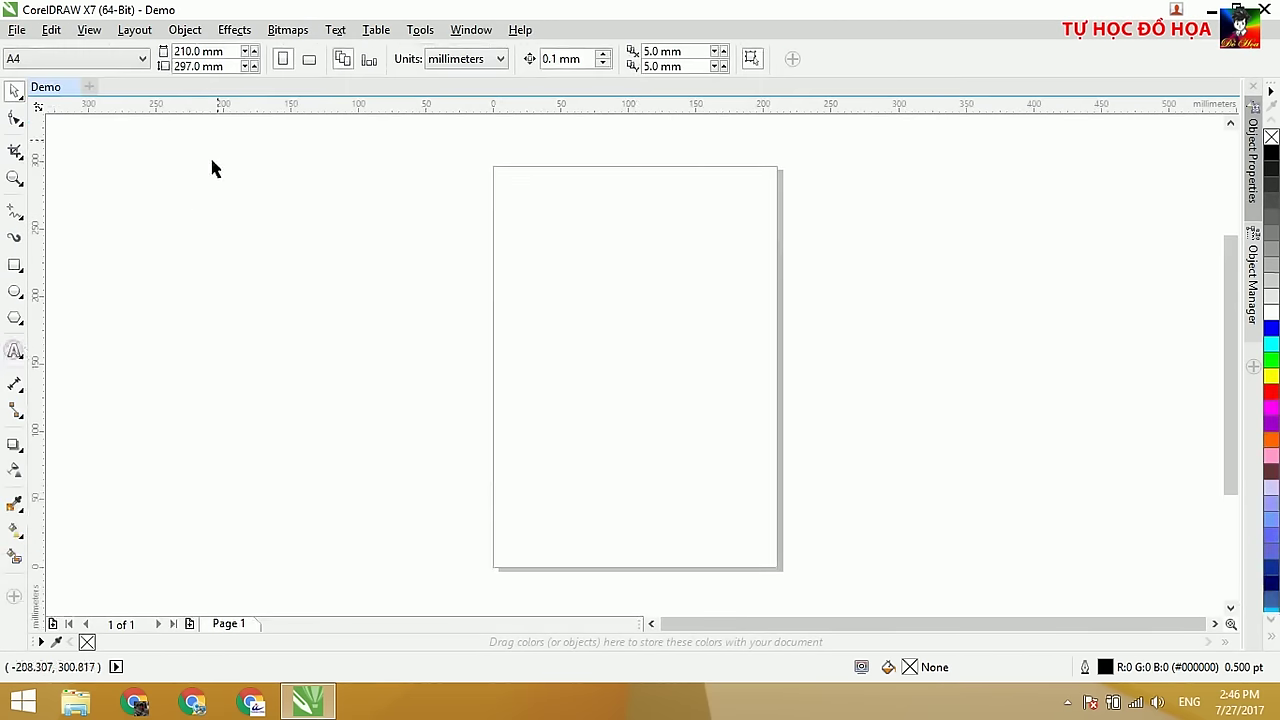
{"action": "right_click", "coordinate": [22, 278]}
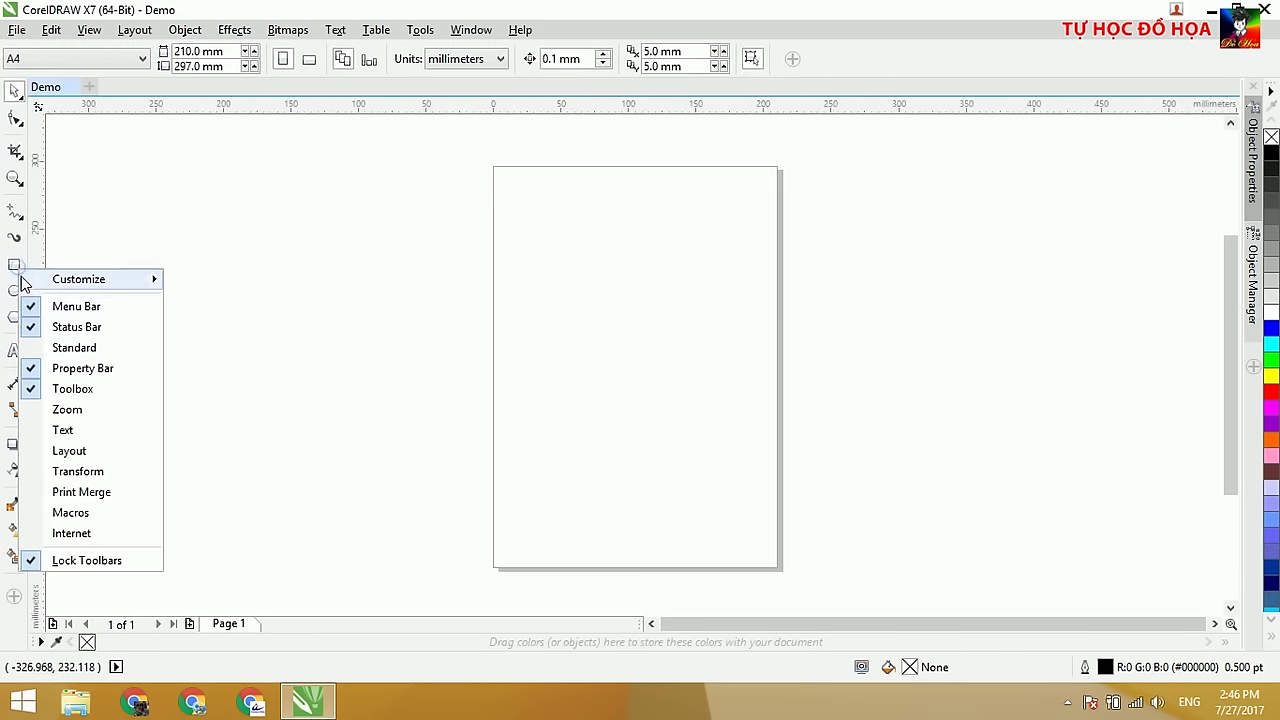
{"action": "left_click", "coordinate": [30, 370]}
Step: Show the Property Bar and the Standard toolbar again
{"action": "right_click", "coordinate": [4, 200]}
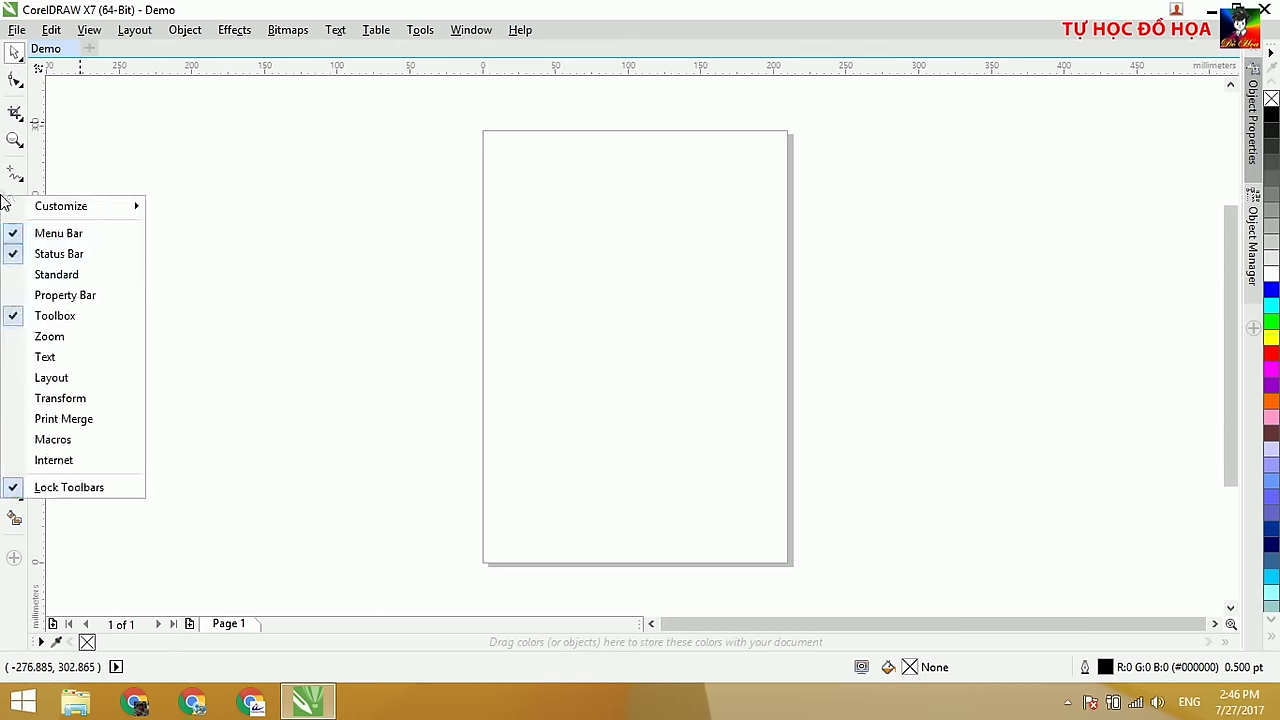
{"action": "left_click", "coordinate": [8, 296]}
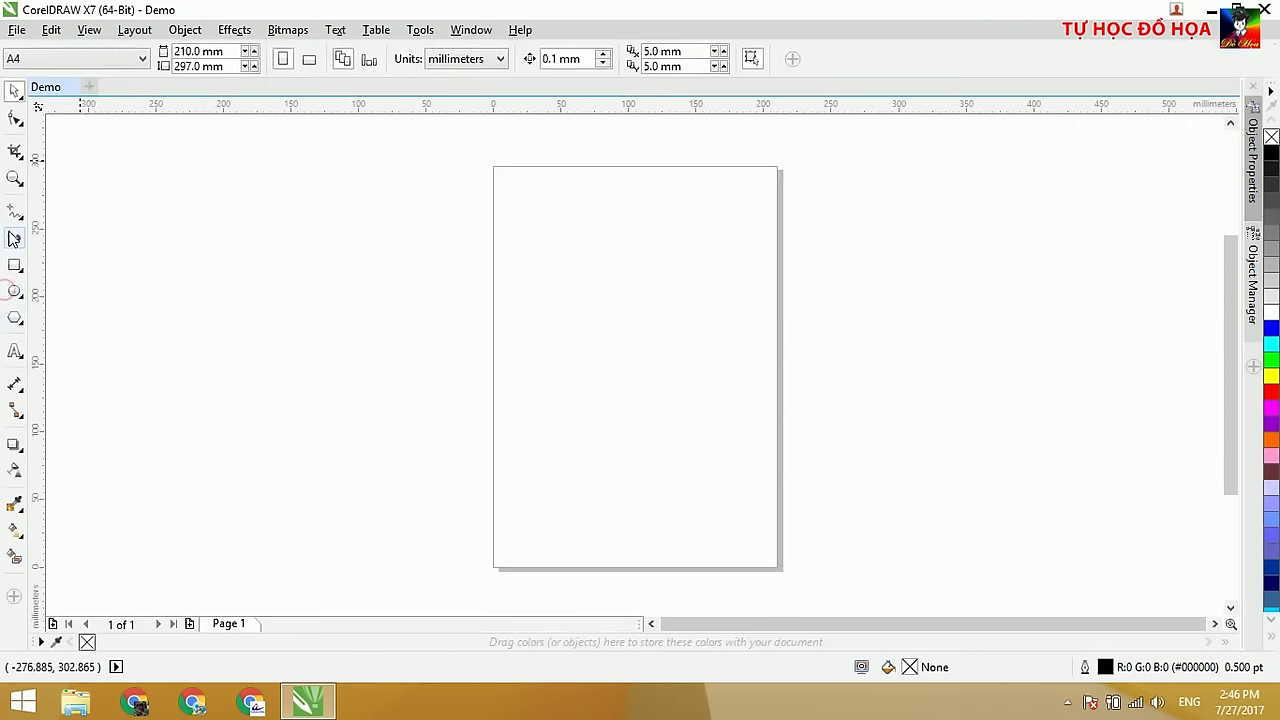
{"action": "right_click", "coordinate": [10, 232]}
{"action": "left_click", "coordinate": [20, 309]}
{"action": "right_click", "coordinate": [12, 197]}
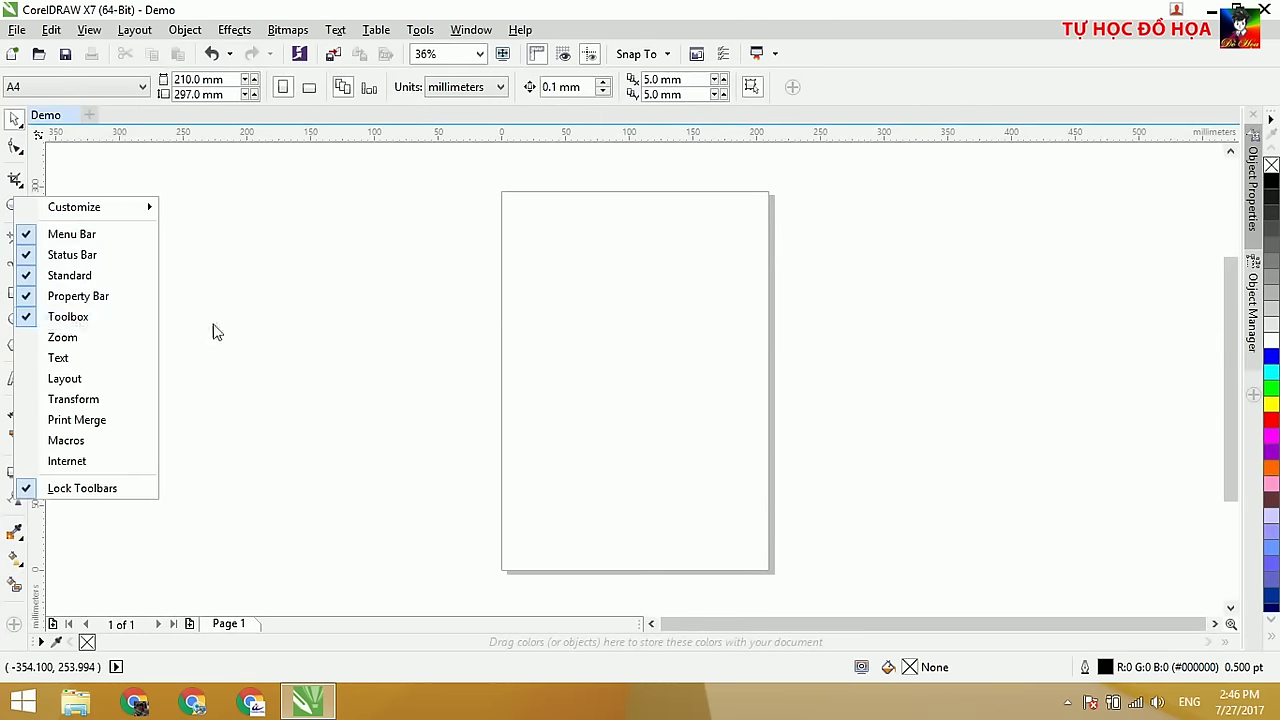
{"action": "left_click", "coordinate": [228, 243]}
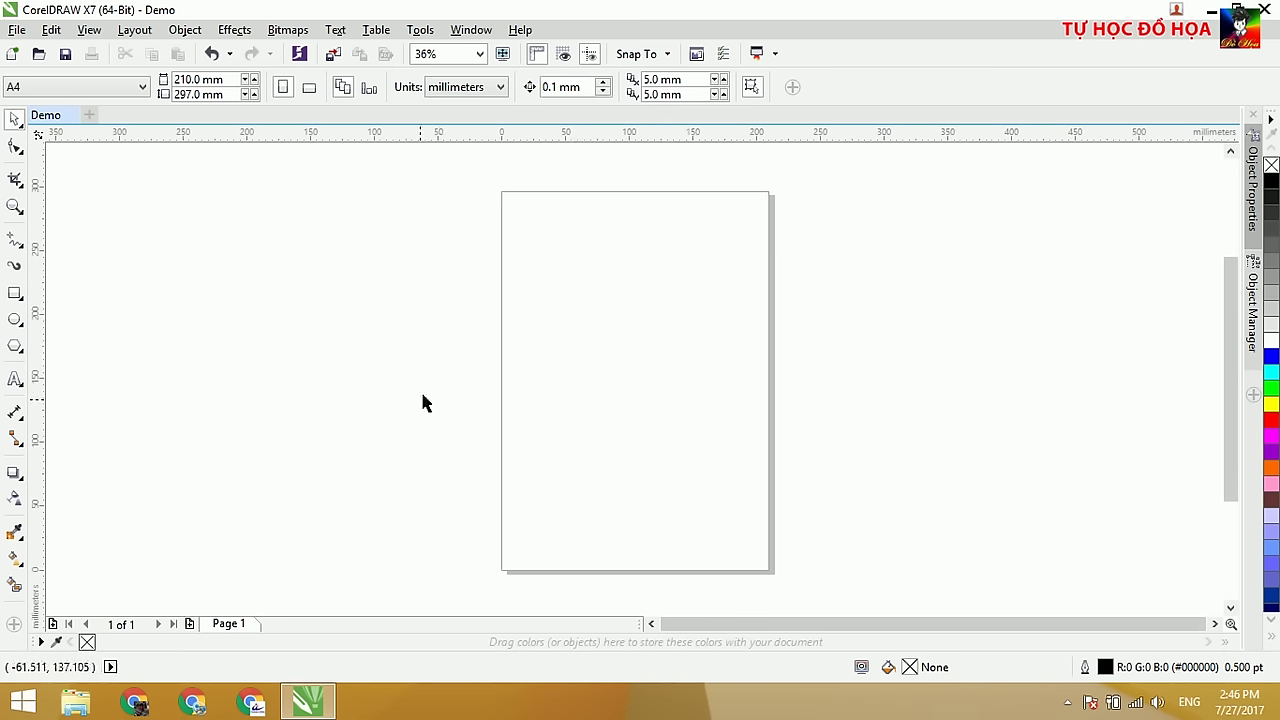
Step: Hide the Status Bar and show it again
{"action": "right_click", "coordinate": [51, 304]}
{"action": "right_click", "coordinate": [13, 281]}
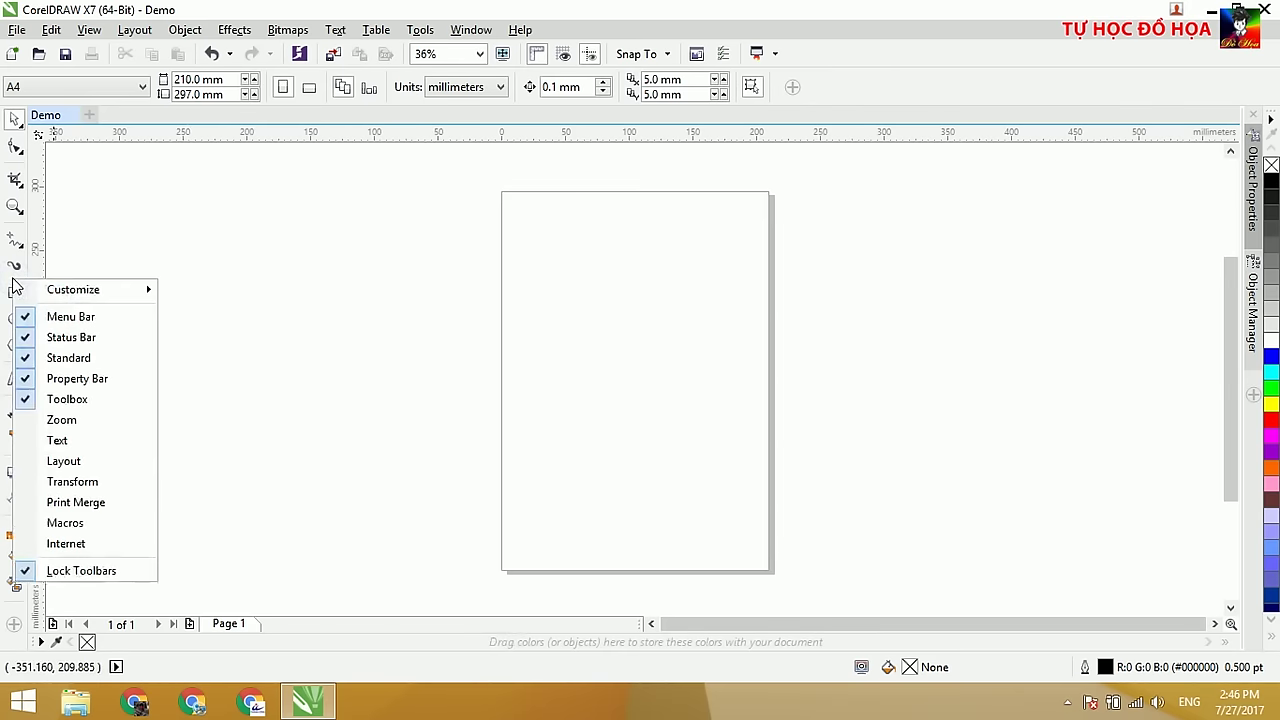
{"action": "left_click", "coordinate": [34, 341]}
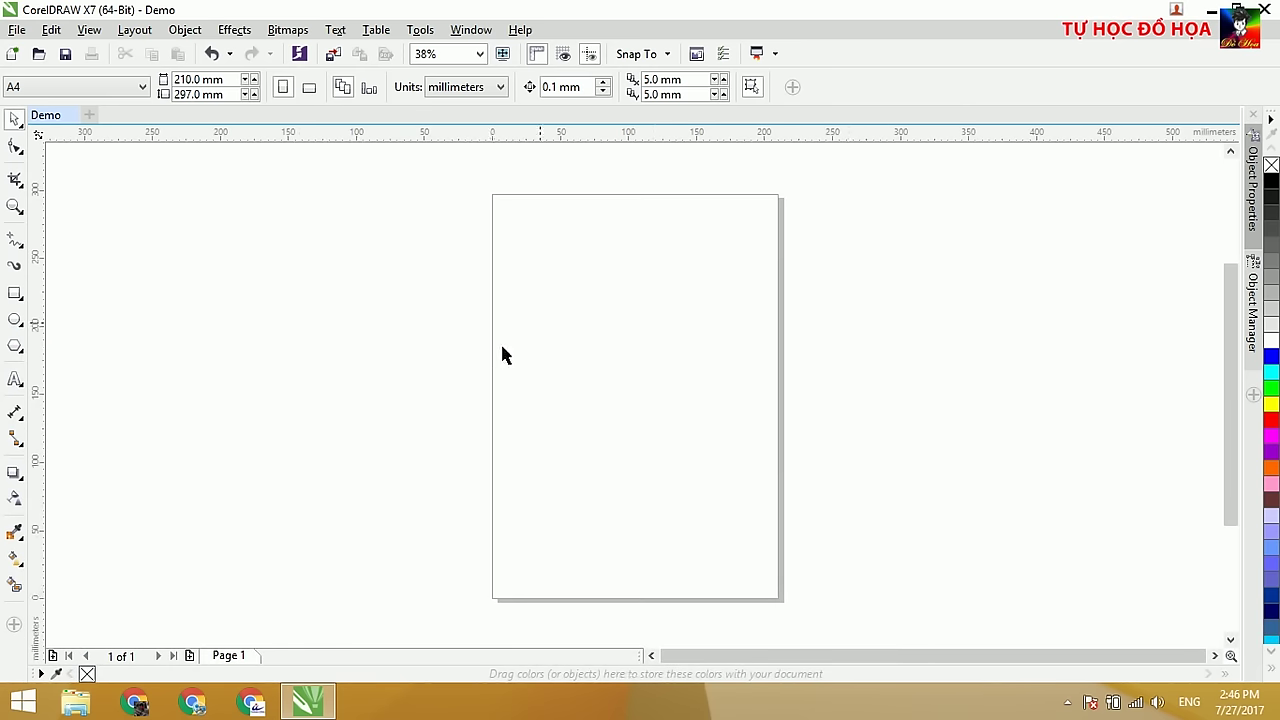
{"action": "right_click", "coordinate": [6, 260]}
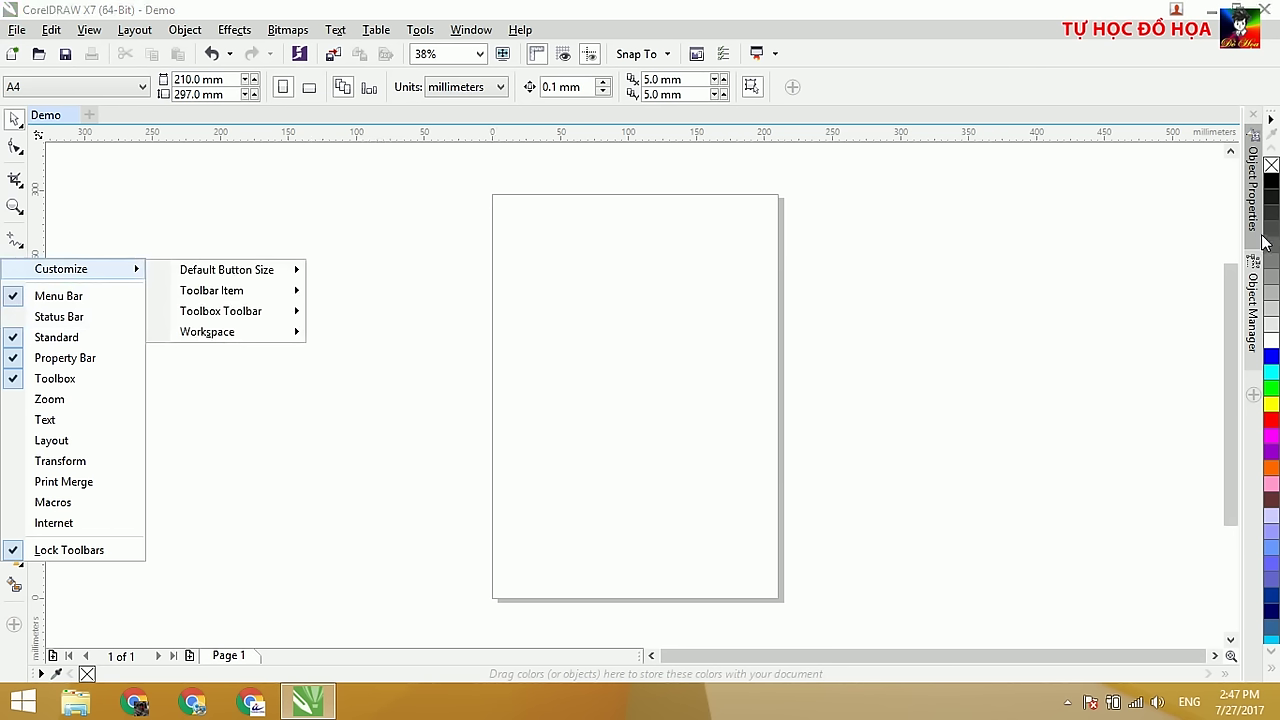
{"action": "left_click", "coordinate": [15, 318]}
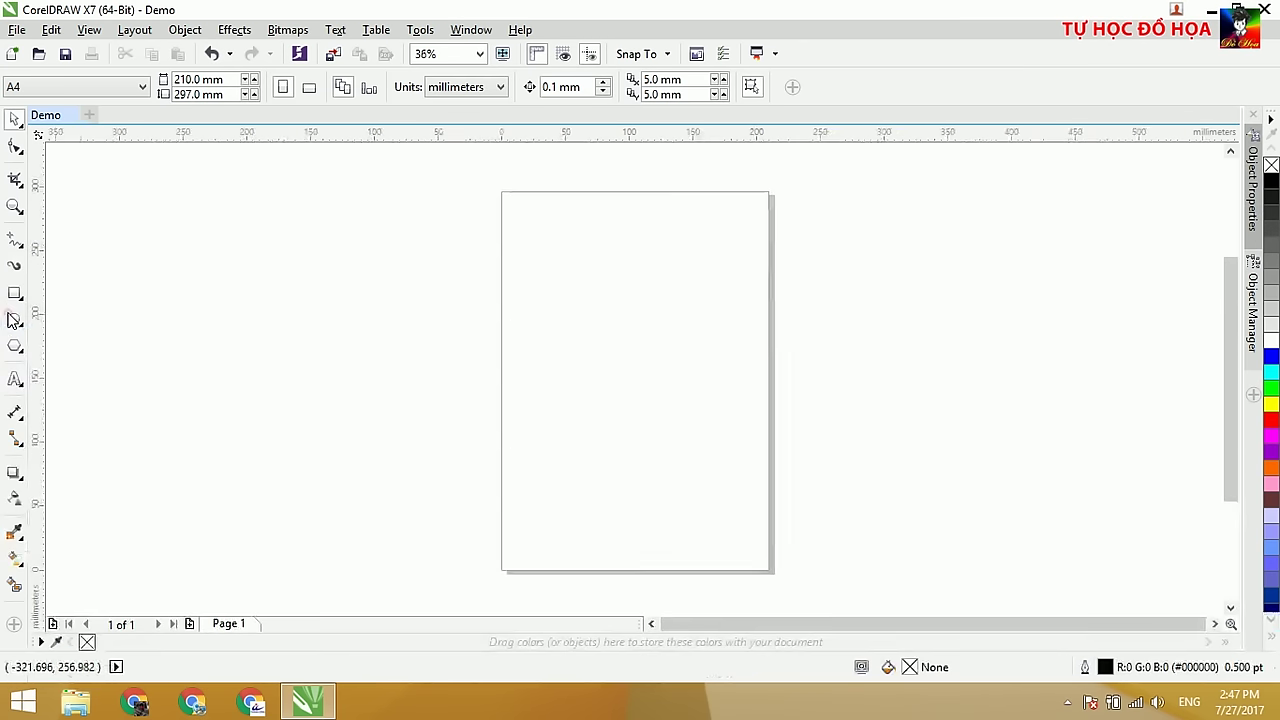
Step: Expand the Object Properties docker, view the Object Manager docker and return to Object Properties
{"action": "left_click", "coordinate": [1265, 178]}
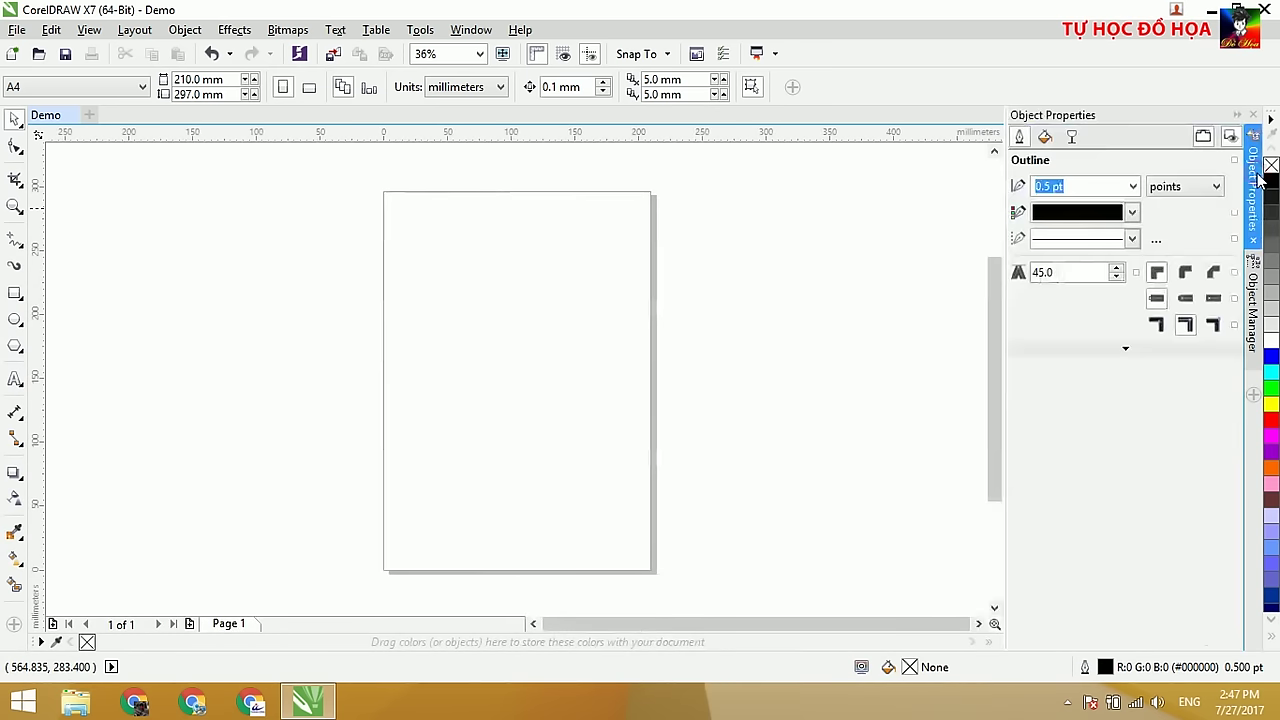
{"action": "left_click", "coordinate": [1255, 336]}
{"action": "left_click", "coordinate": [1261, 193]}
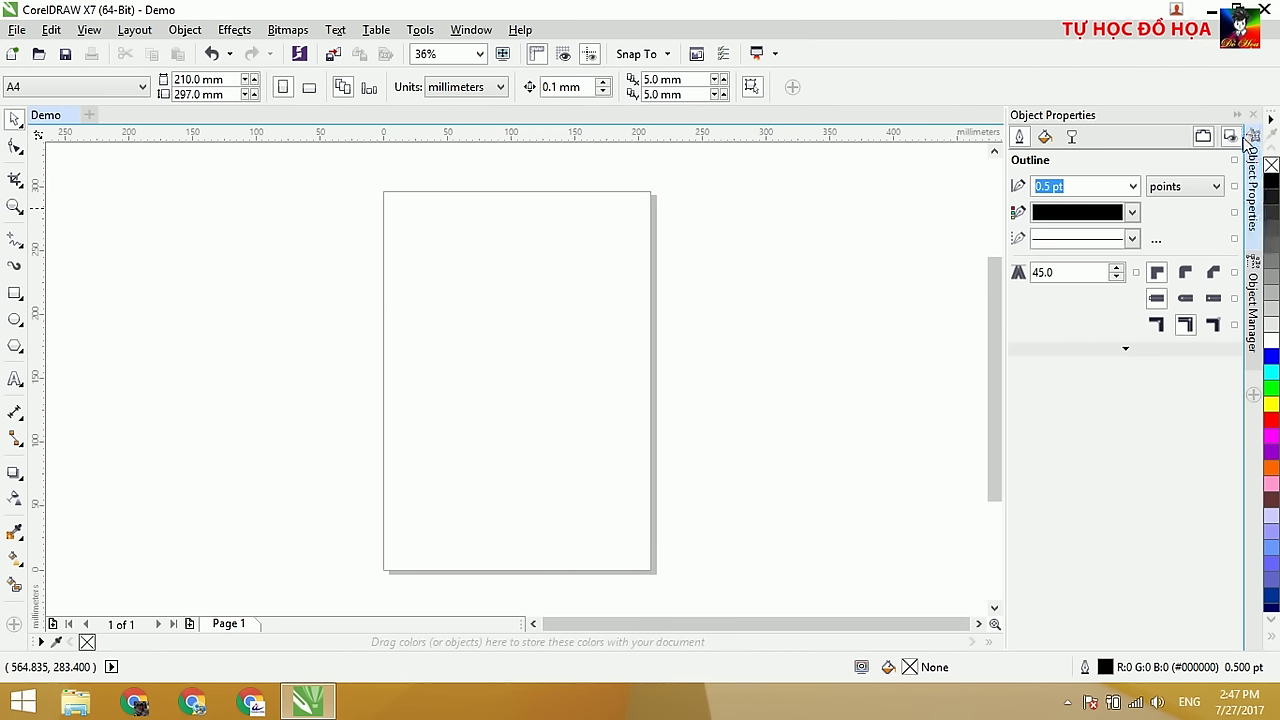
Step: Close the Object Properties docker, leaving Object Manager, and add Object Properties back to the docker group and display it
{"action": "left_click", "coordinate": [1253, 262]}
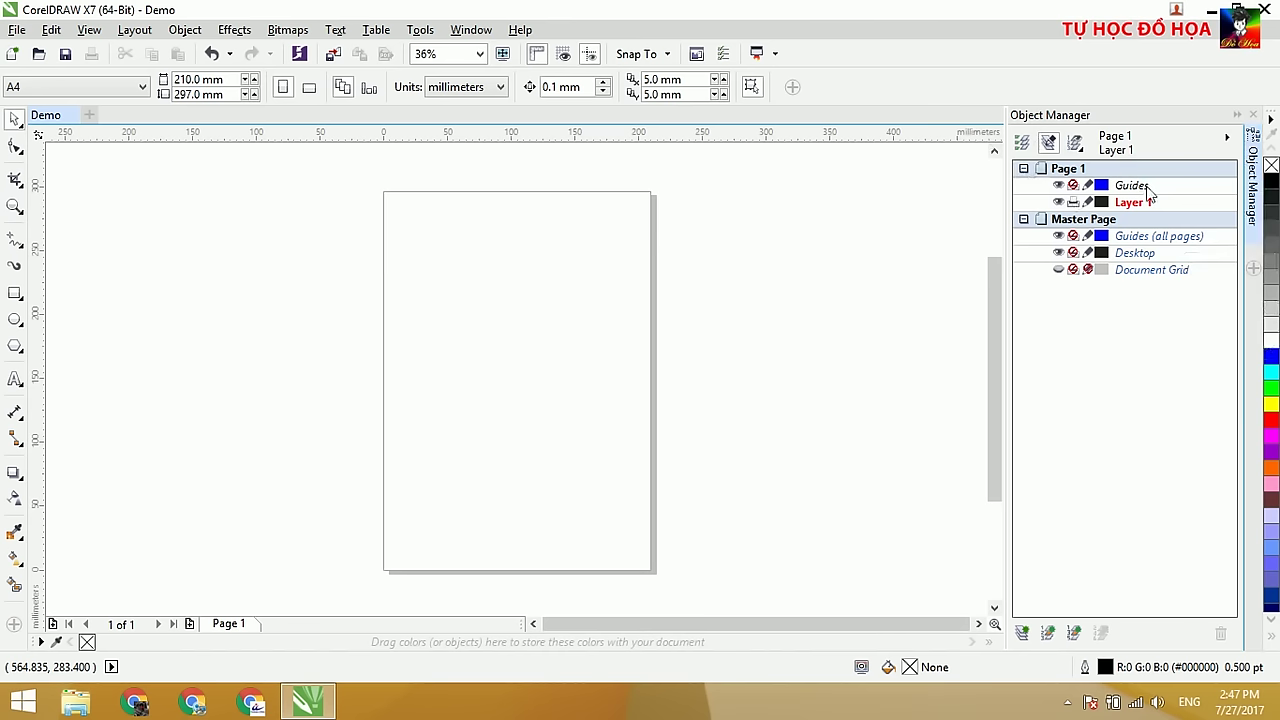
{"action": "left_click", "coordinate": [1254, 272]}
{"action": "scroll", "coordinate": [1076, 210], "scroll_direction": "up", "scroll_amount": 1}
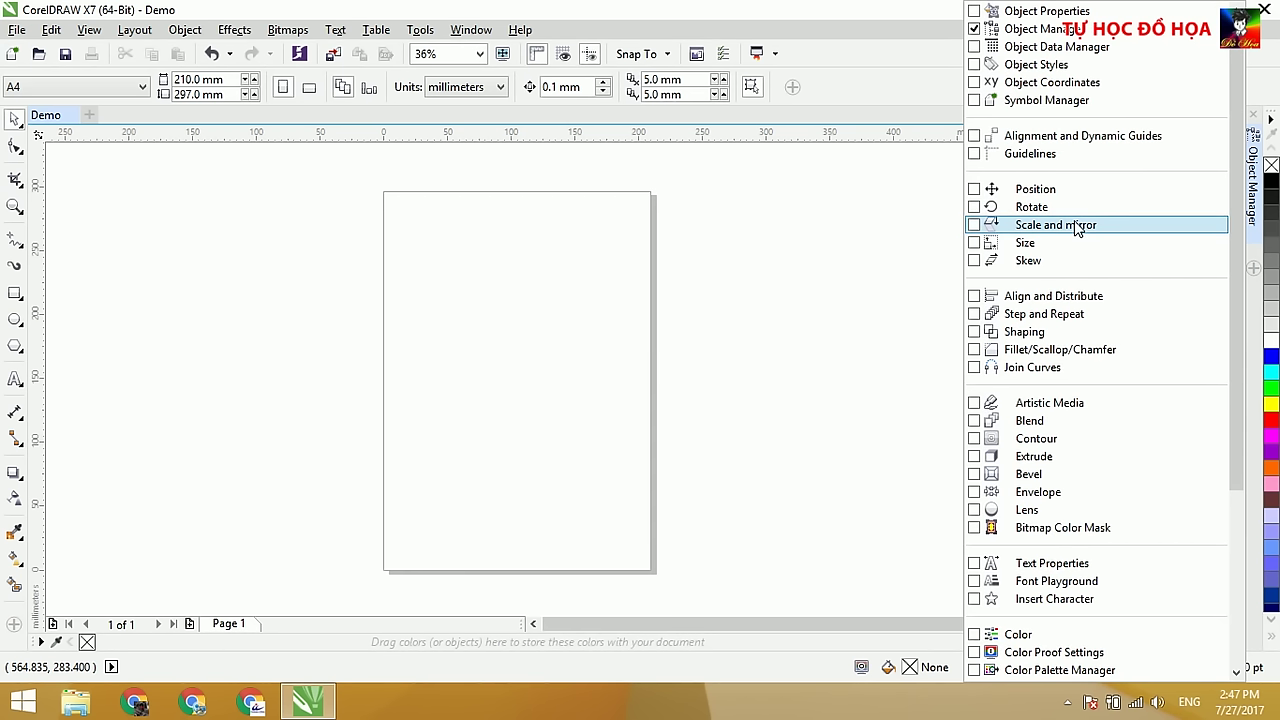
{"action": "left_click", "coordinate": [983, 12]}
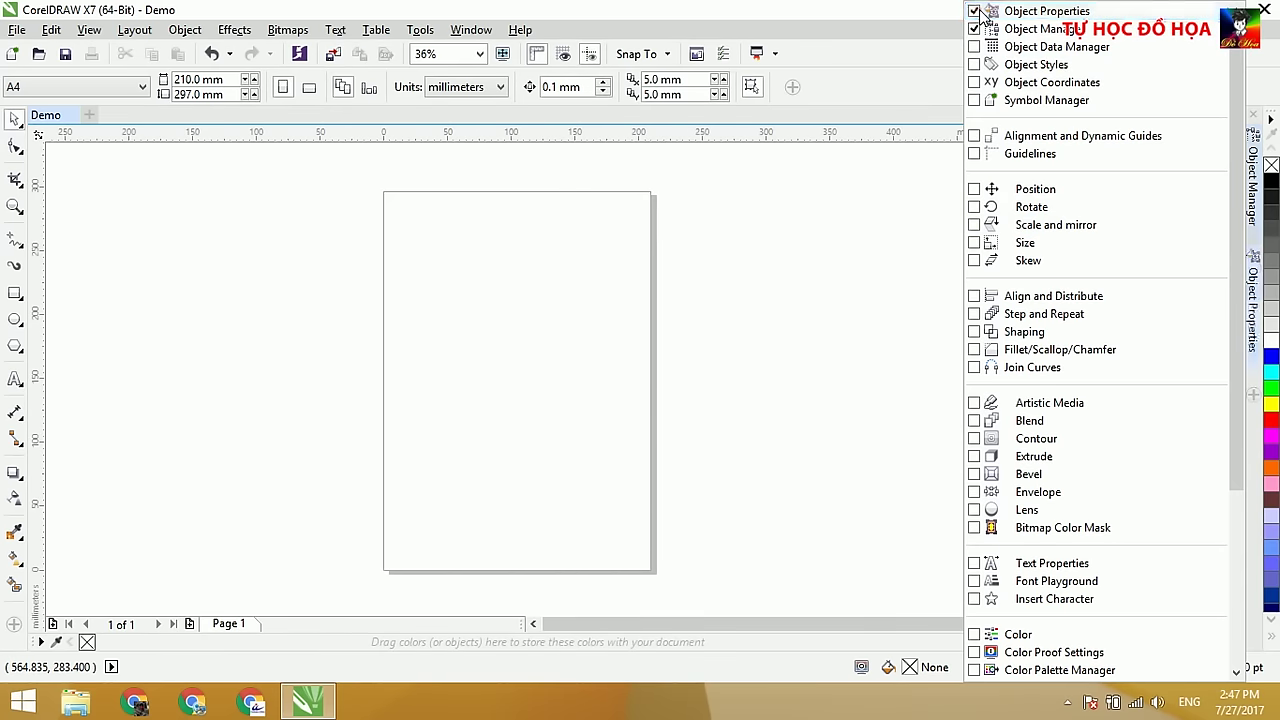
{"action": "left_click", "coordinate": [1248, 310]}
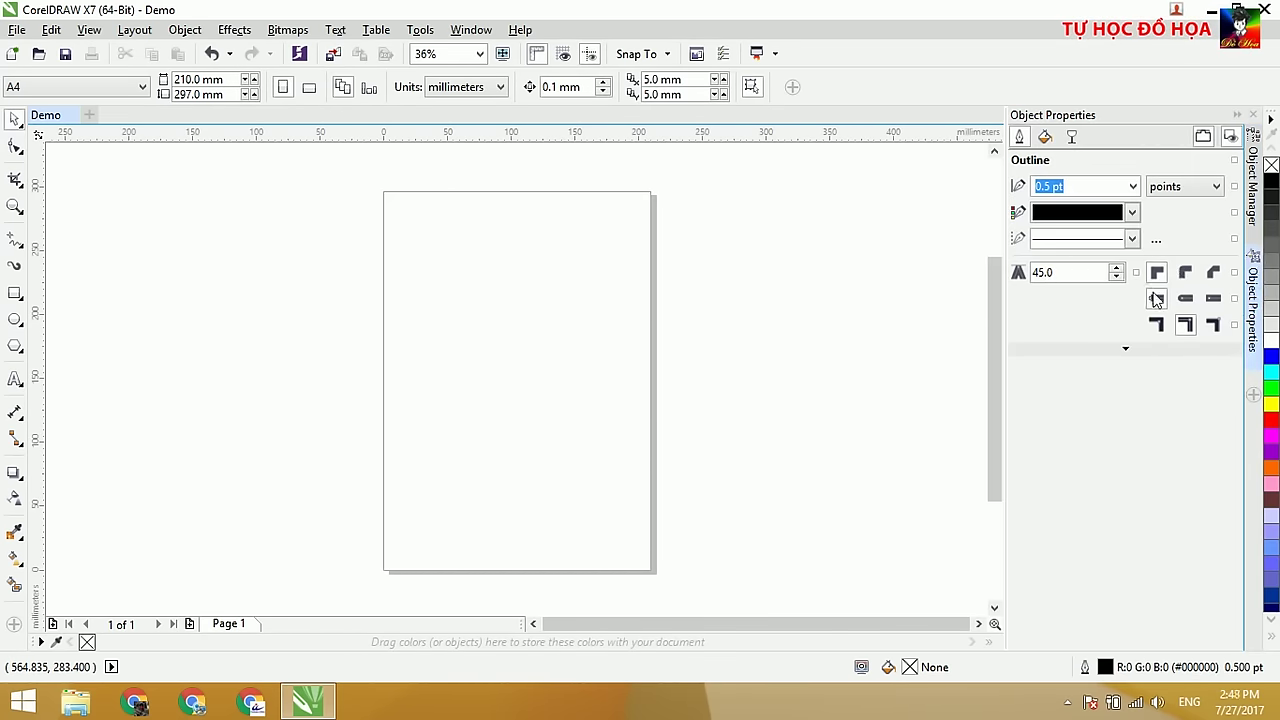
Step: Remove Object Properties from the docker group and add and display the Color docker in its place
{"action": "left_click", "coordinate": [1254, 396]}
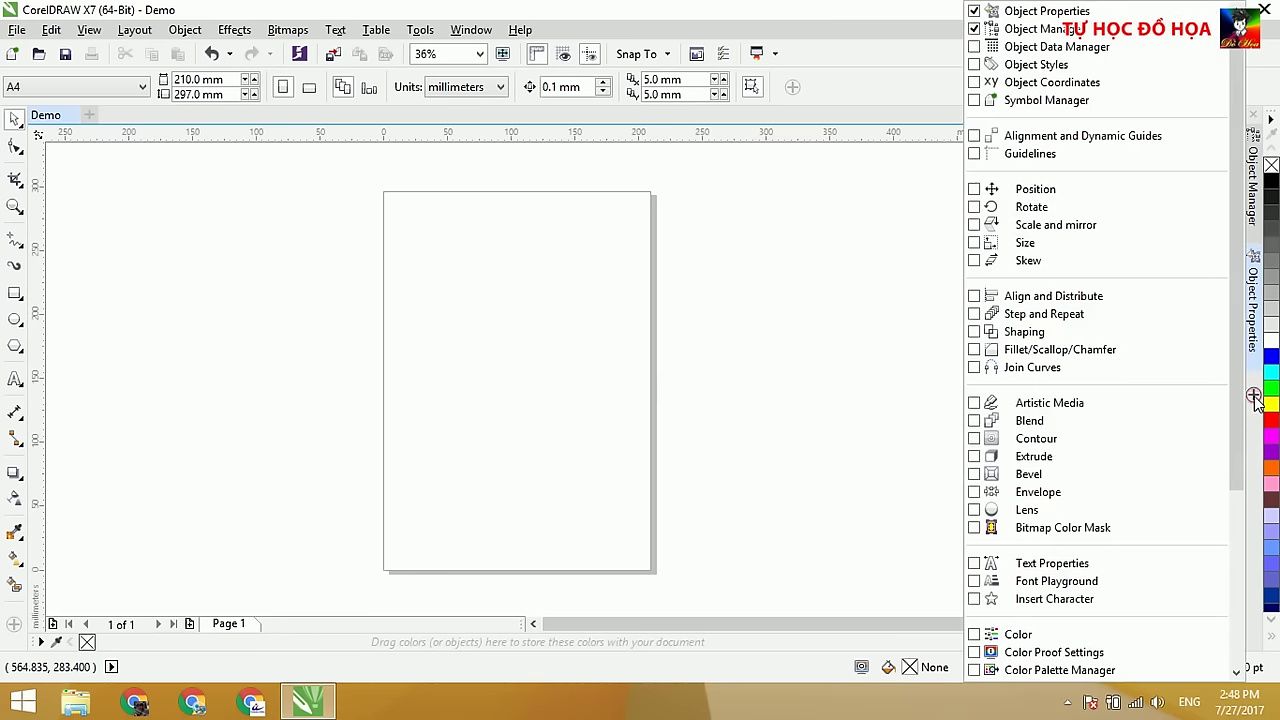
{"action": "left_click", "coordinate": [974, 11]}
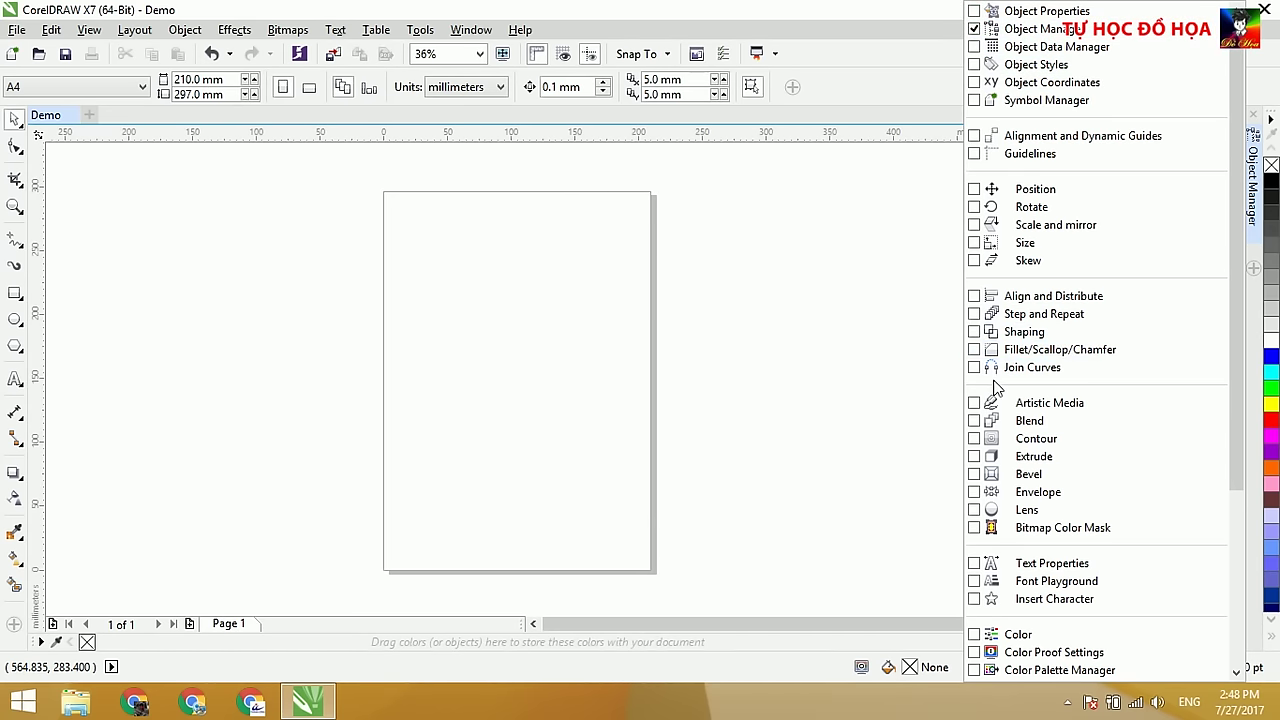
{"action": "scroll", "coordinate": [994, 390], "scroll_direction": "down", "scroll_amount": 4}
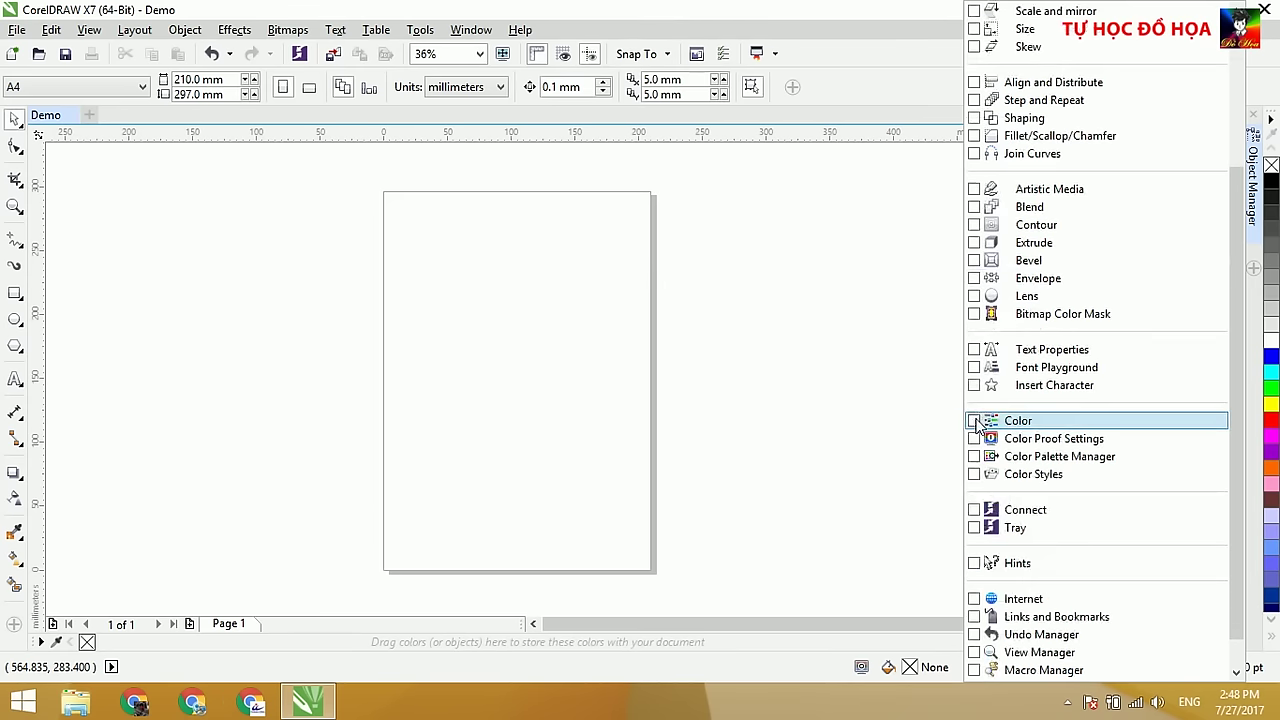
{"action": "left_click", "coordinate": [978, 421]}
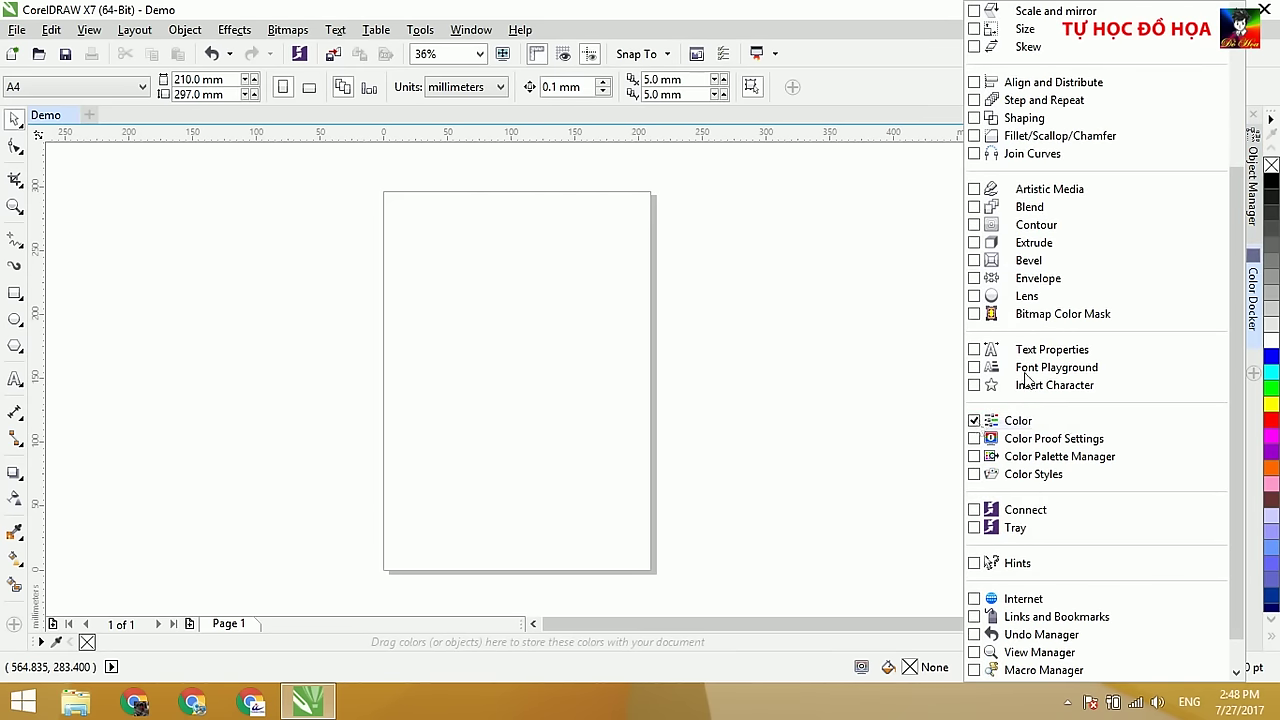
{"action": "left_click", "coordinate": [1256, 300]}
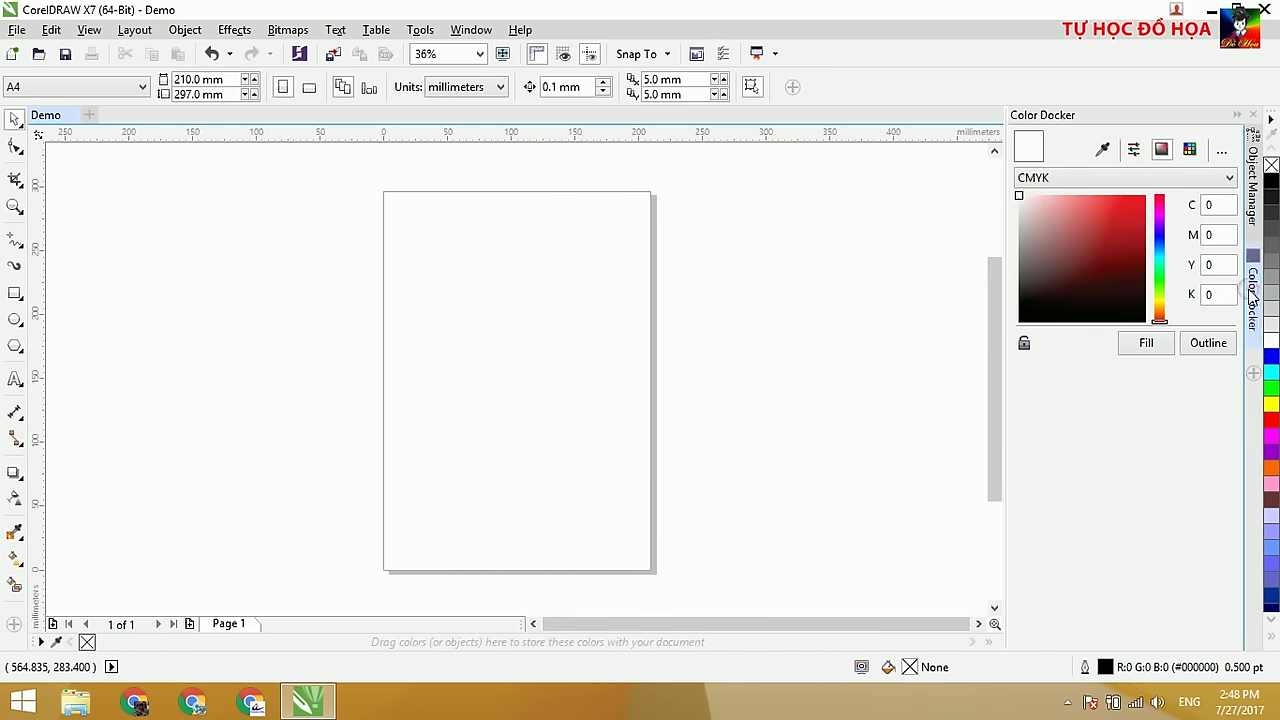
Step: View the Object Manager and Color dockers in turn, and collapse and close the whole docker group
{"action": "left_click", "coordinate": [1253, 180]}
{"action": "left_click", "coordinate": [1253, 290]}
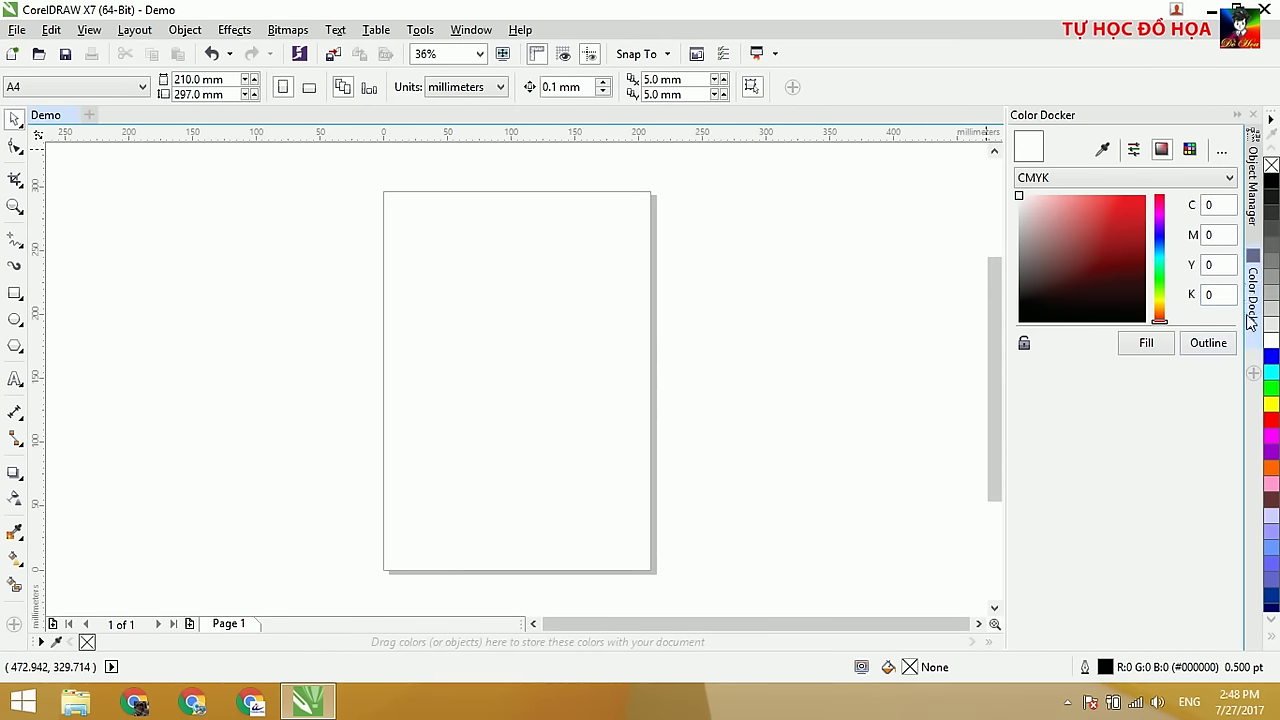
{"action": "left_click", "coordinate": [1251, 115]}
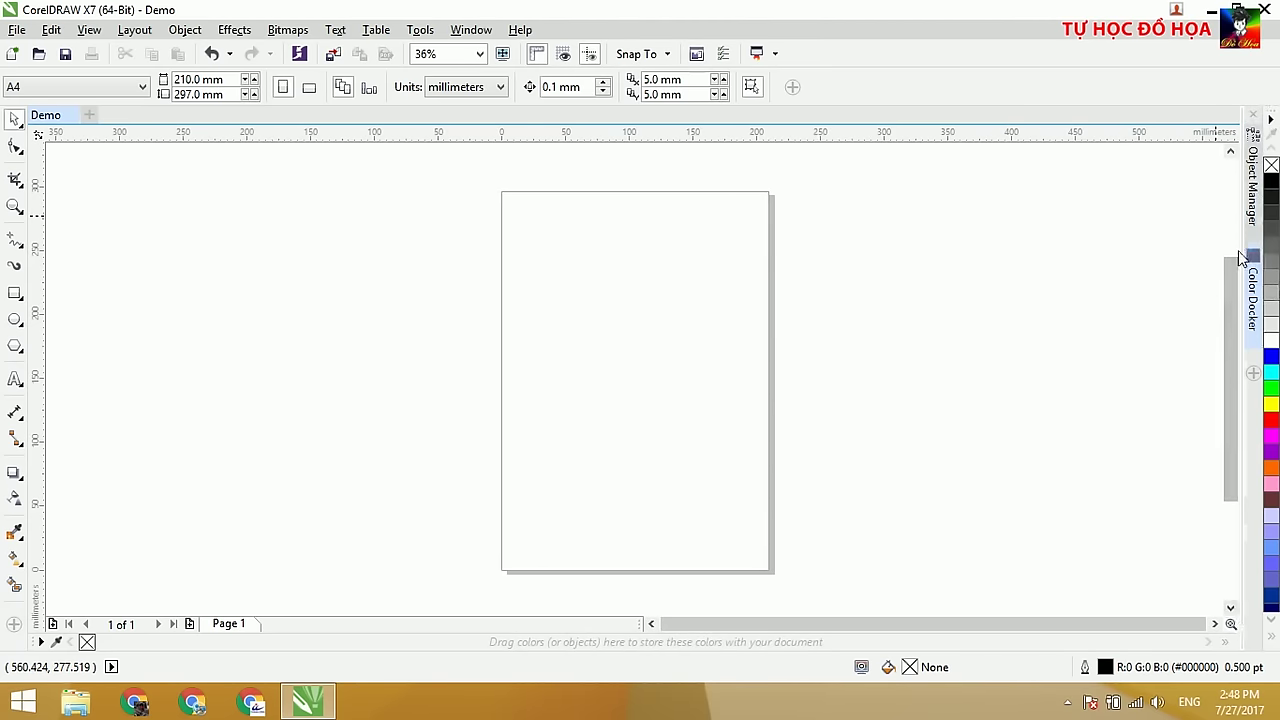
{"action": "left_click", "coordinate": [1254, 114]}
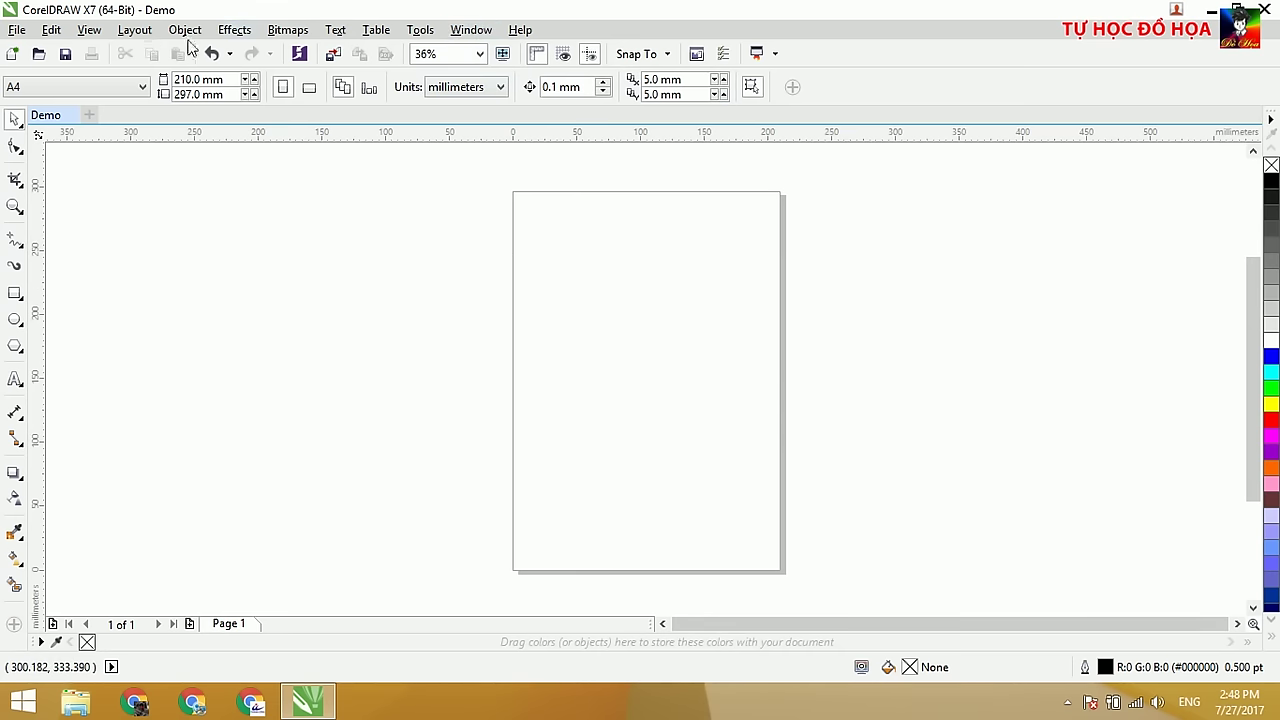
Step: Reopen the Color docker and the Object Properties docker
{"action": "left_click", "coordinate": [478, 30]}
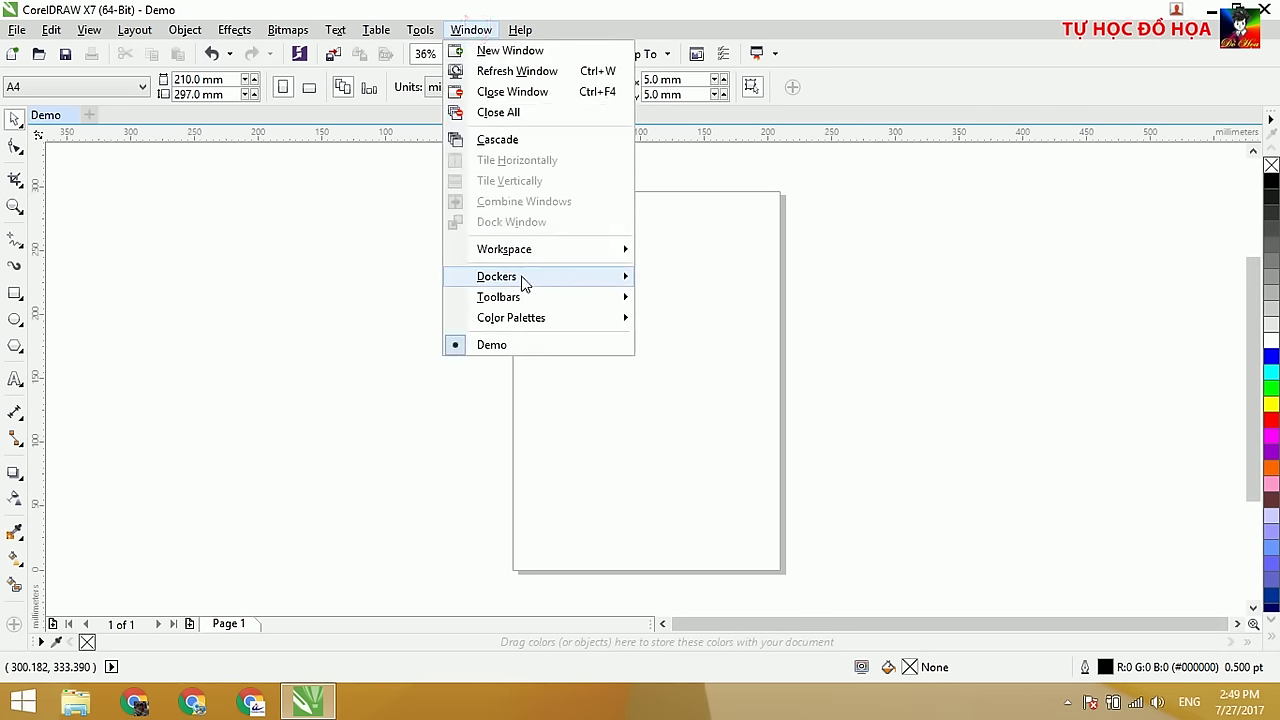
{"action": "mouse_move", "coordinate": [522, 283]}
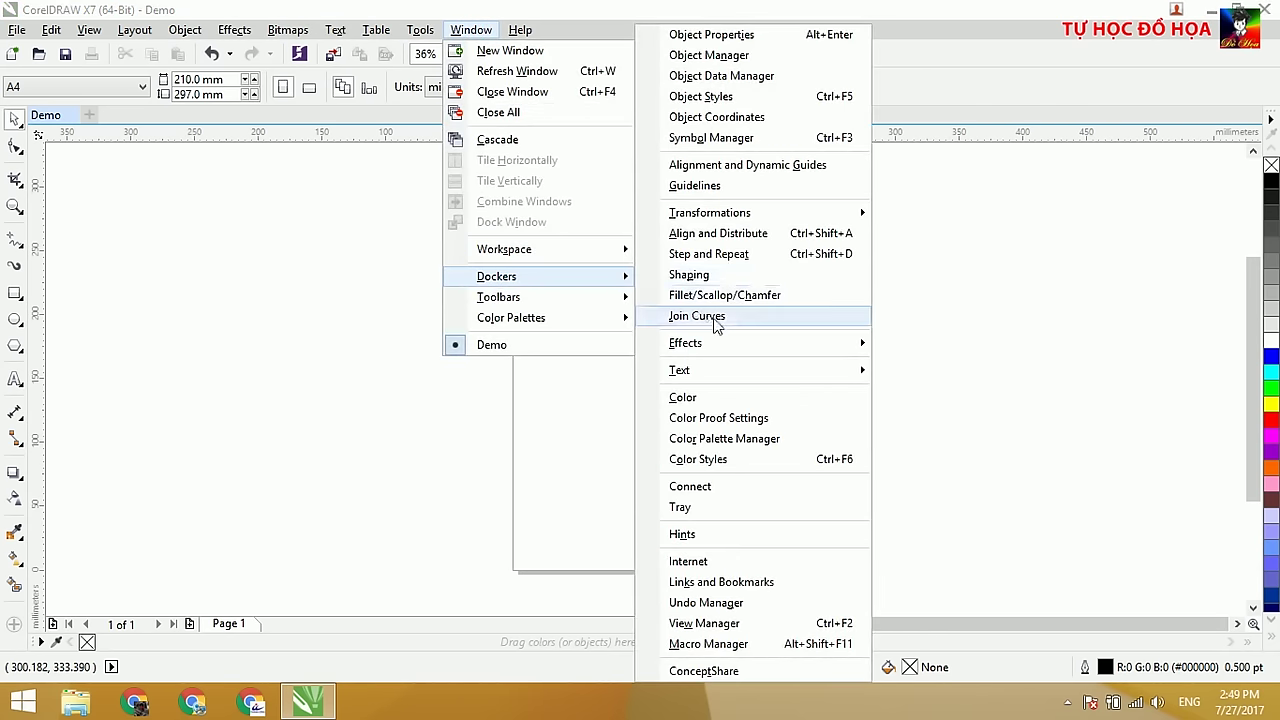
{"action": "left_click", "coordinate": [700, 400]}
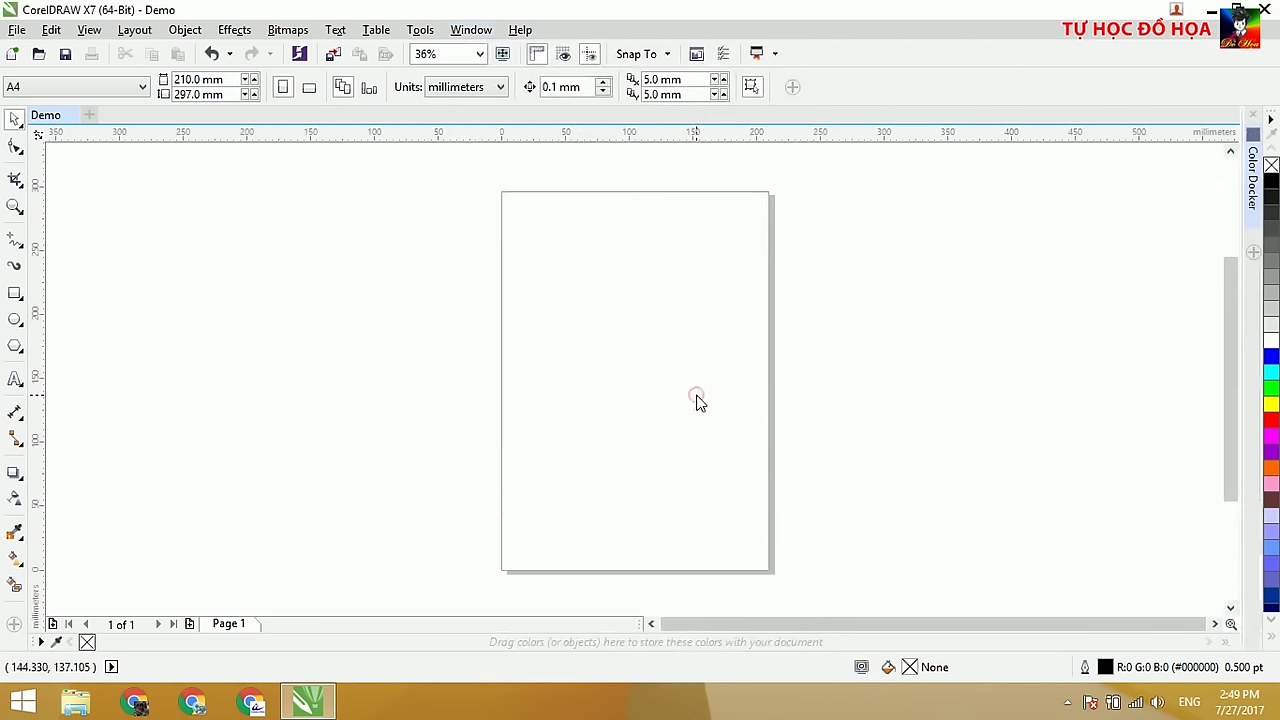
{"action": "left_click", "coordinate": [470, 30]}
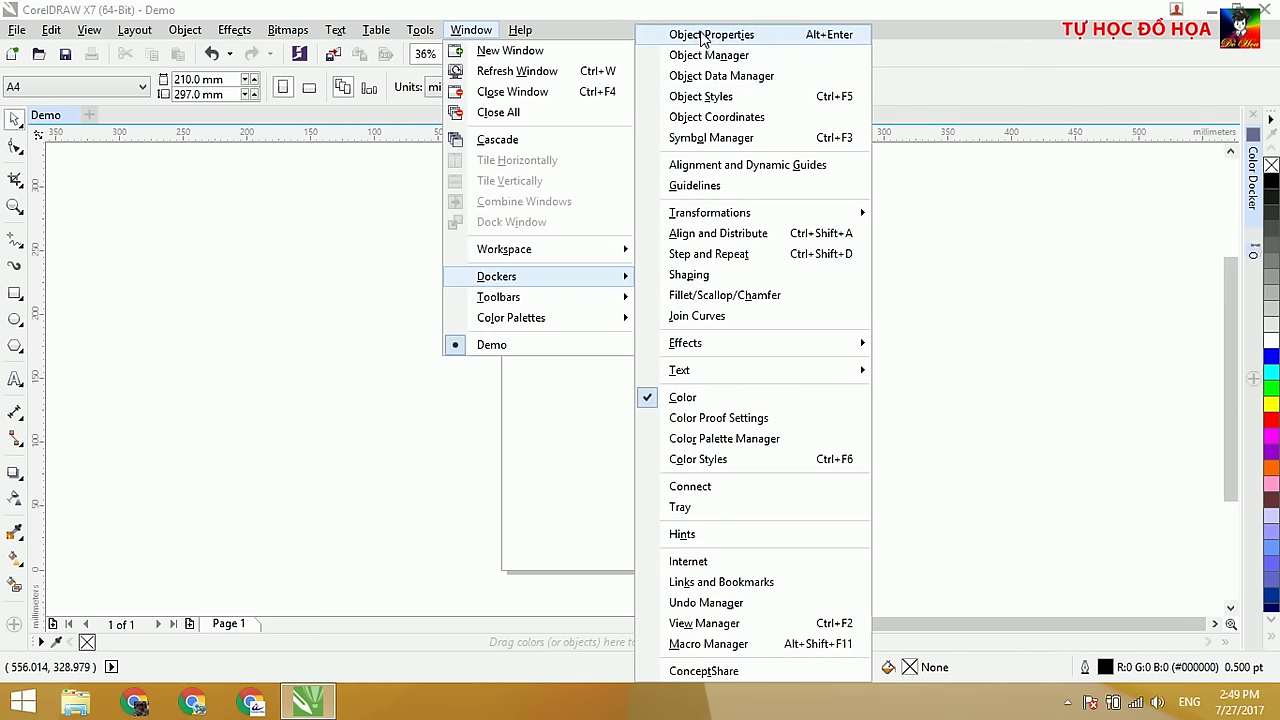
{"action": "left_click", "coordinate": [705, 35]}
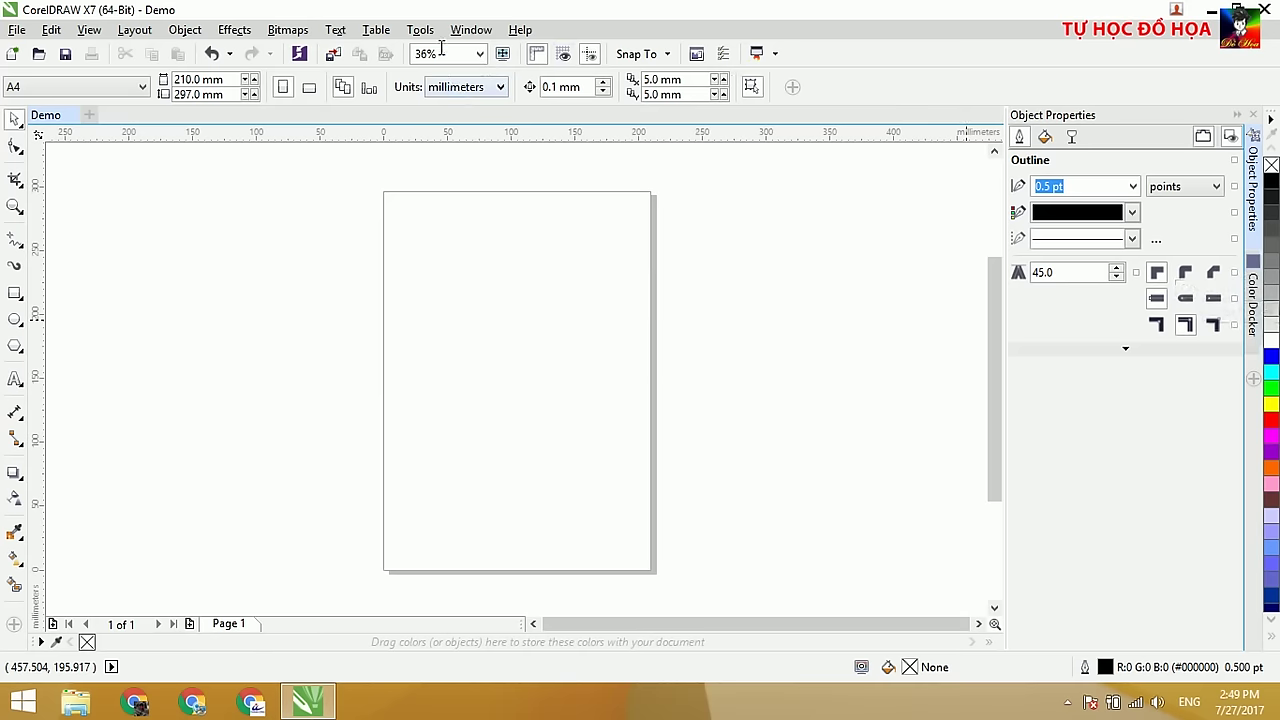
Step: Add the Scale and mirror, Alignment and Dynamic Guides, Blend and Text Properties dockers, and view the Transformations and Color dockers
{"action": "left_click", "coordinate": [463, 29]}
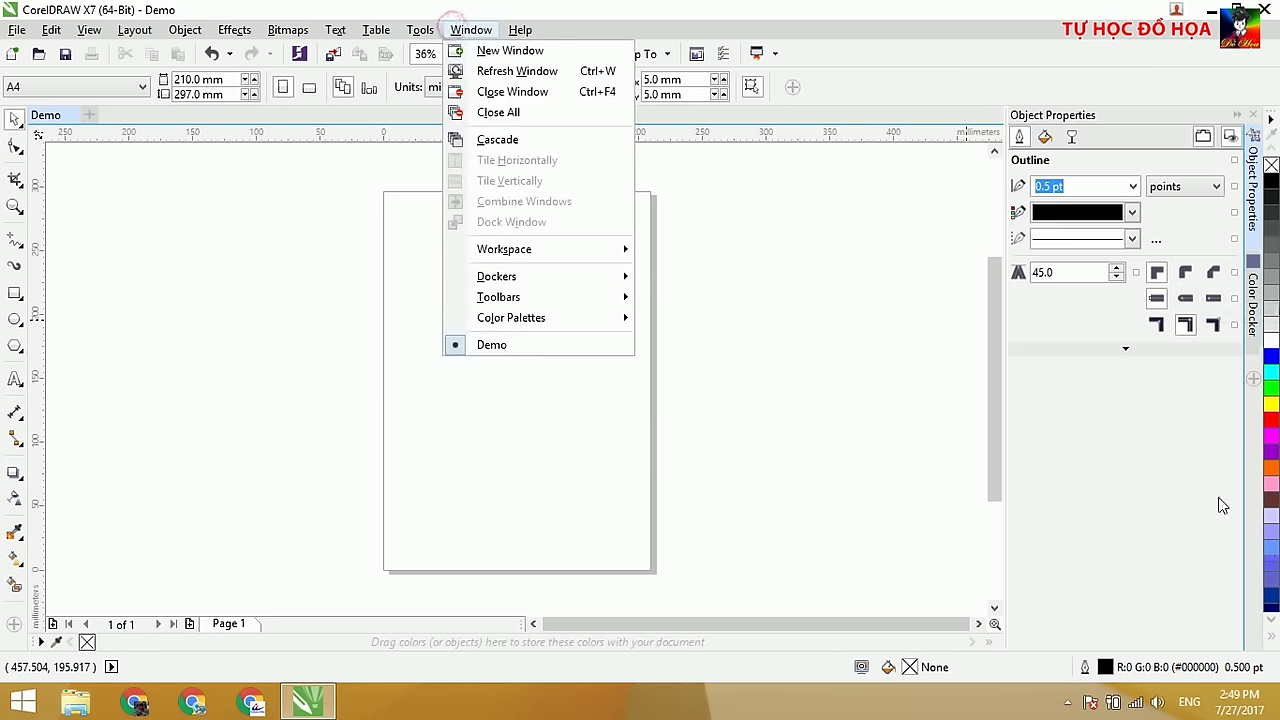
{"action": "left_click", "coordinate": [1252, 379]}
{"action": "left_click", "coordinate": [974, 225]}
{"action": "left_click", "coordinate": [976, 137]}
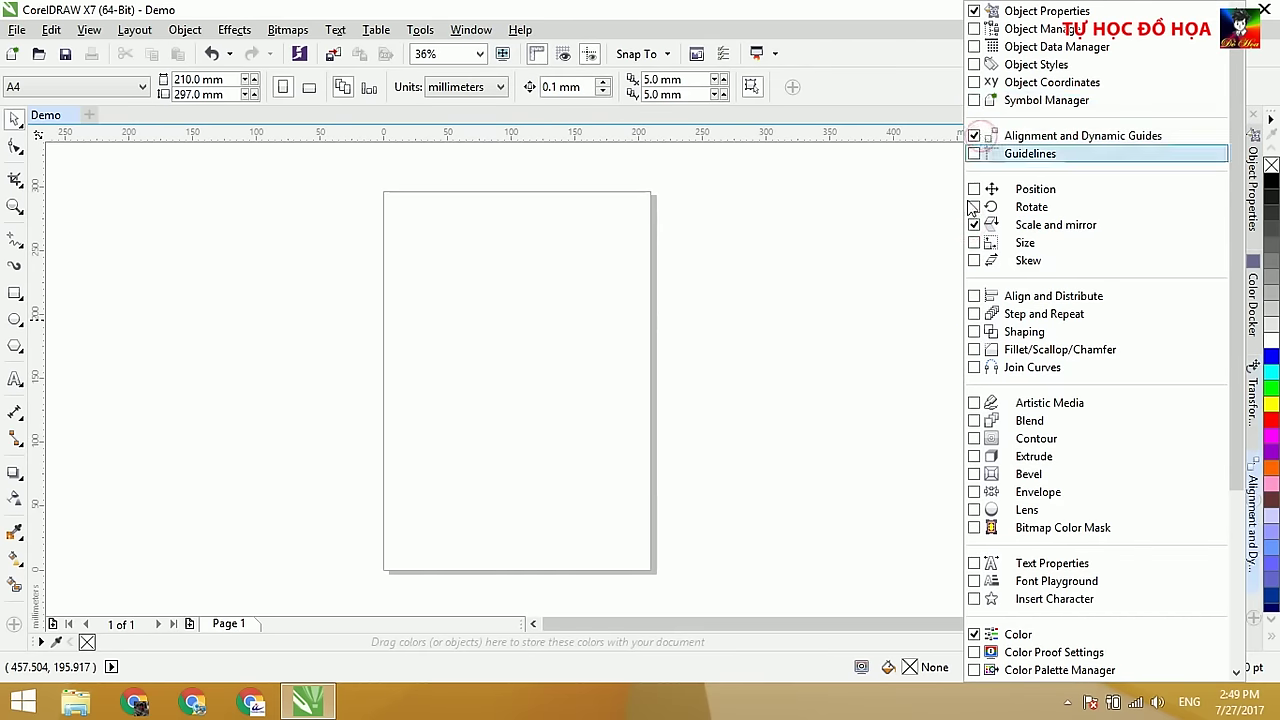
{"action": "left_click", "coordinate": [974, 421]}
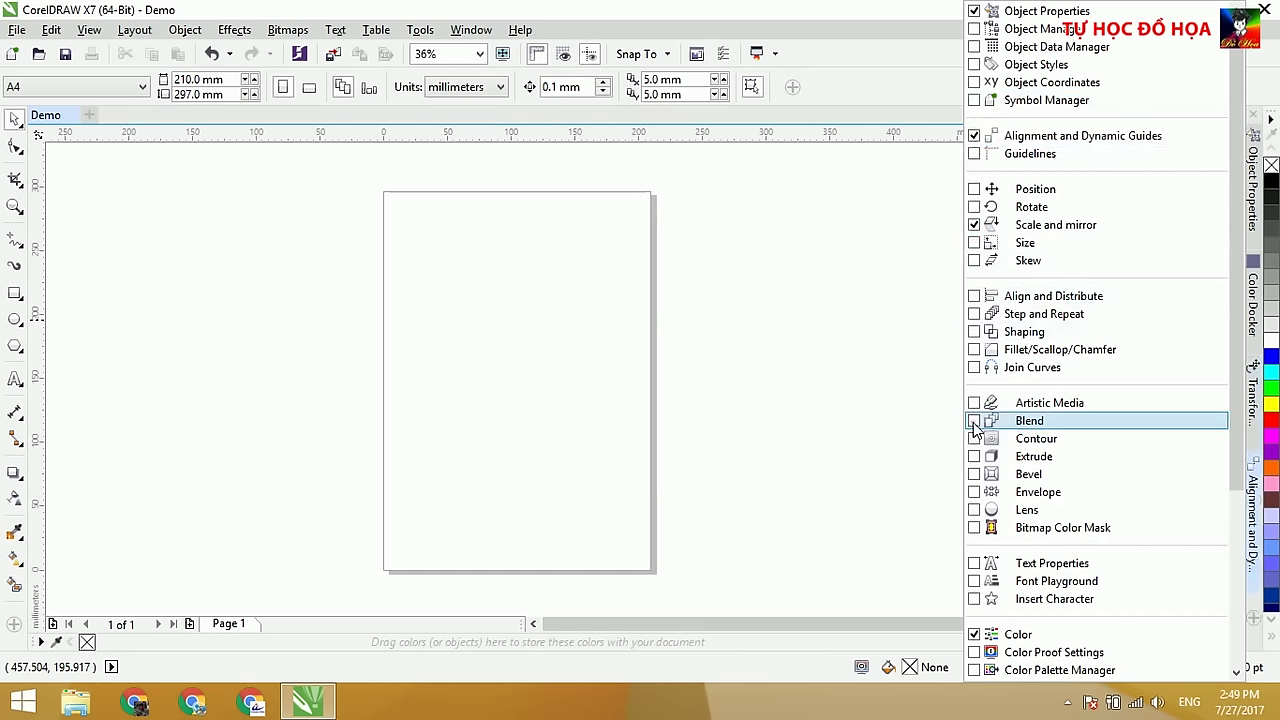
{"action": "left_click", "coordinate": [974, 563]}
{"action": "left_click", "coordinate": [854, 515]}
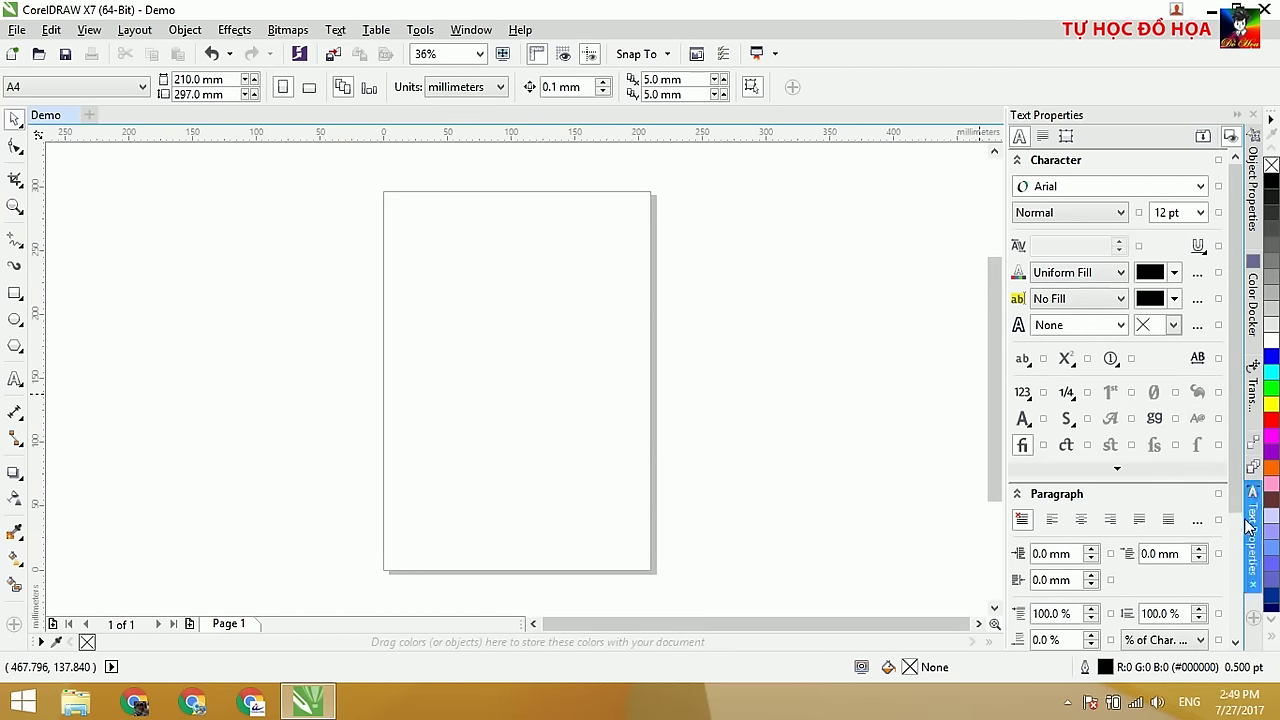
{"action": "left_click", "coordinate": [1253, 392]}
{"action": "left_click", "coordinate": [1253, 310]}
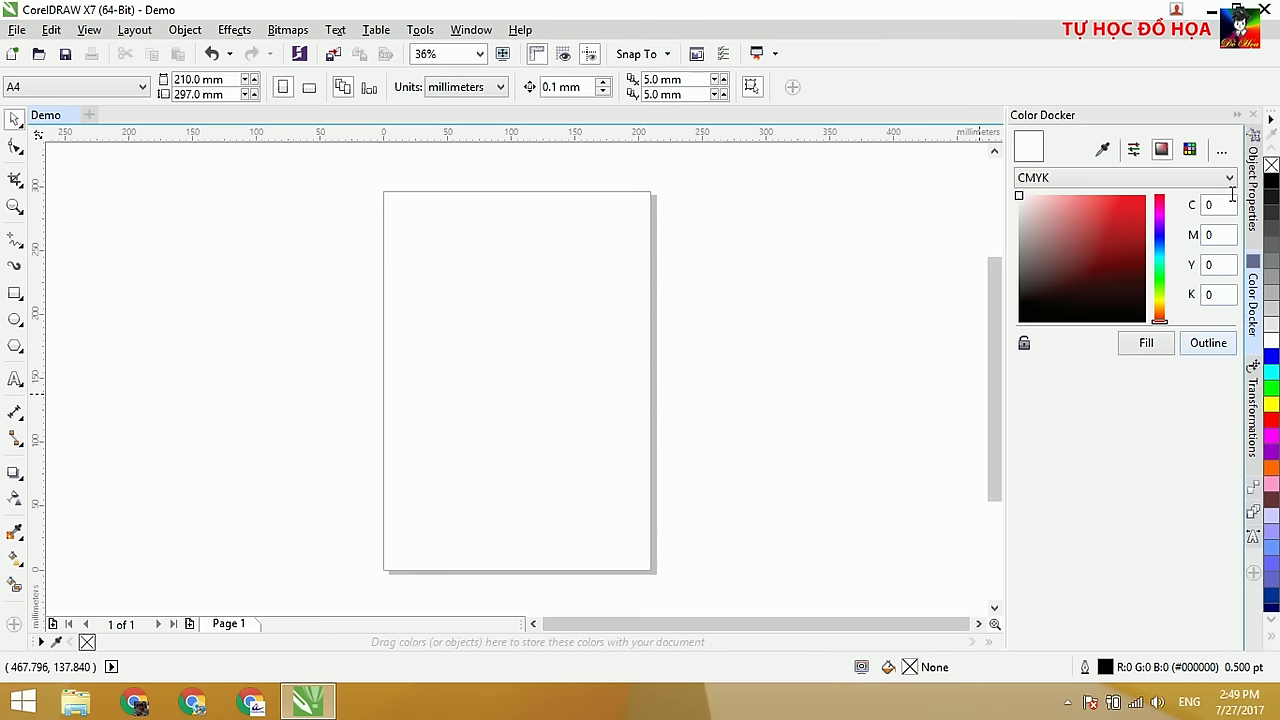
Step: Detach the Blend docker from the group, collapse both, and dock Blend as a separate column beside the group
{"action": "left_click", "coordinate": [1255, 513]}
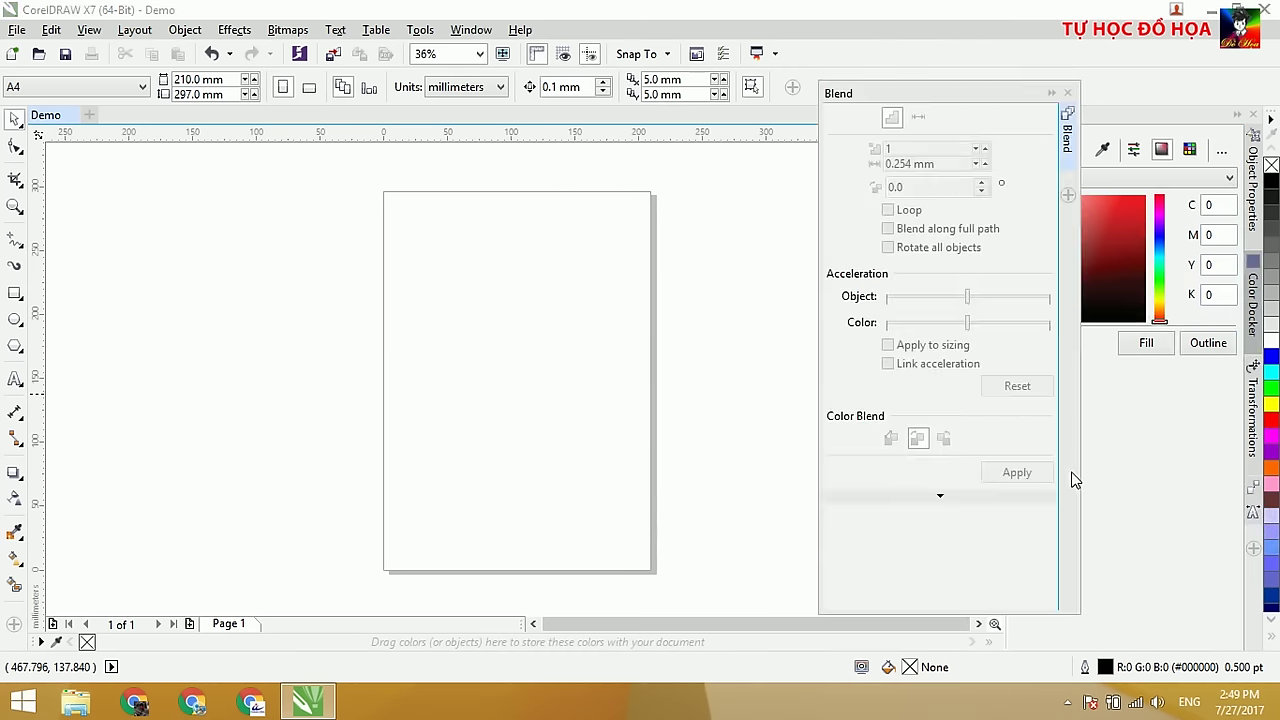
{"action": "left_click", "coordinate": [1049, 91]}
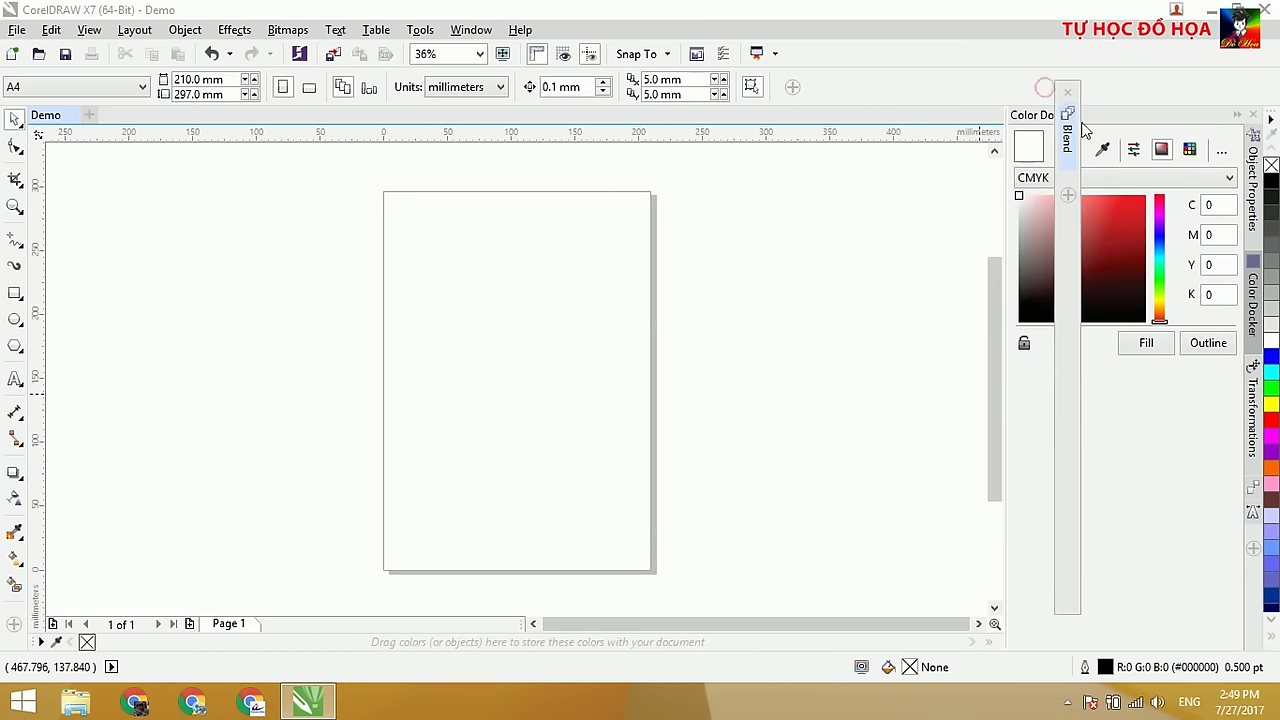
{"action": "left_click", "coordinate": [1238, 116]}
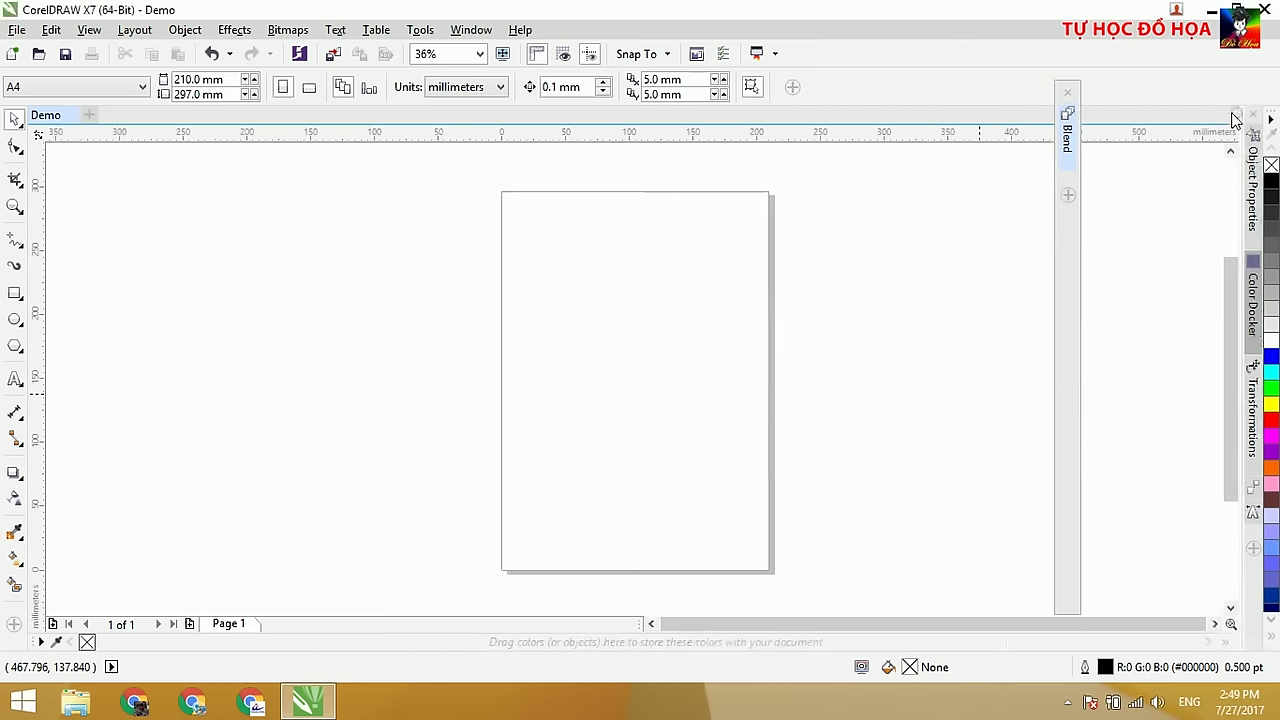
{"action": "left_click", "coordinate": [1068, 93]}
{"action": "mouse_move", "coordinate": [1071, 232]}
{"action": "left_mouse_down"}
{"action": "mouse_move", "coordinate": [1203, 306]}
{"action": "mouse_move", "coordinate": [1235, 254]}
{"action": "left_mouse_up"}
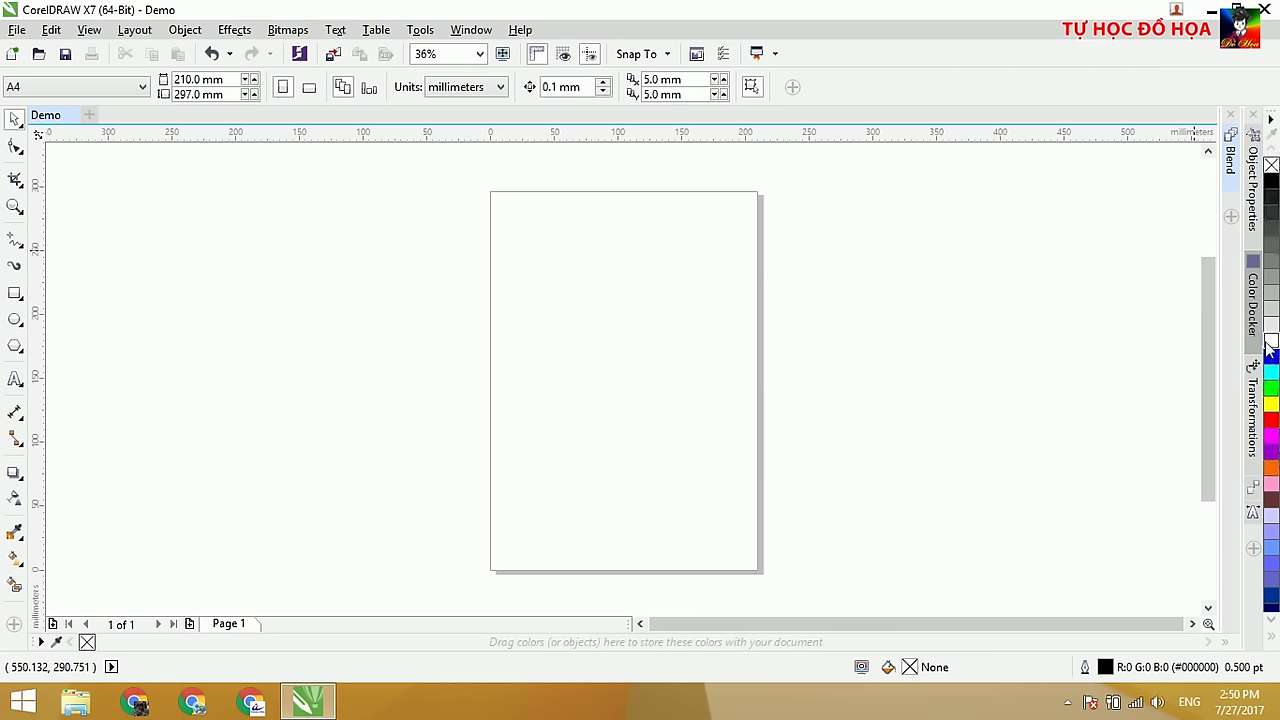
Step: Browse the swatches of the color palette, expand the palette to its full set of colors and collapse it again
{"action": "left_click", "coordinate": [1273, 623]}
{"action": "left_click", "coordinate": [1273, 623]}
{"action": "left_click", "coordinate": [1273, 623]}
{"action": "left_click", "coordinate": [1273, 623]}
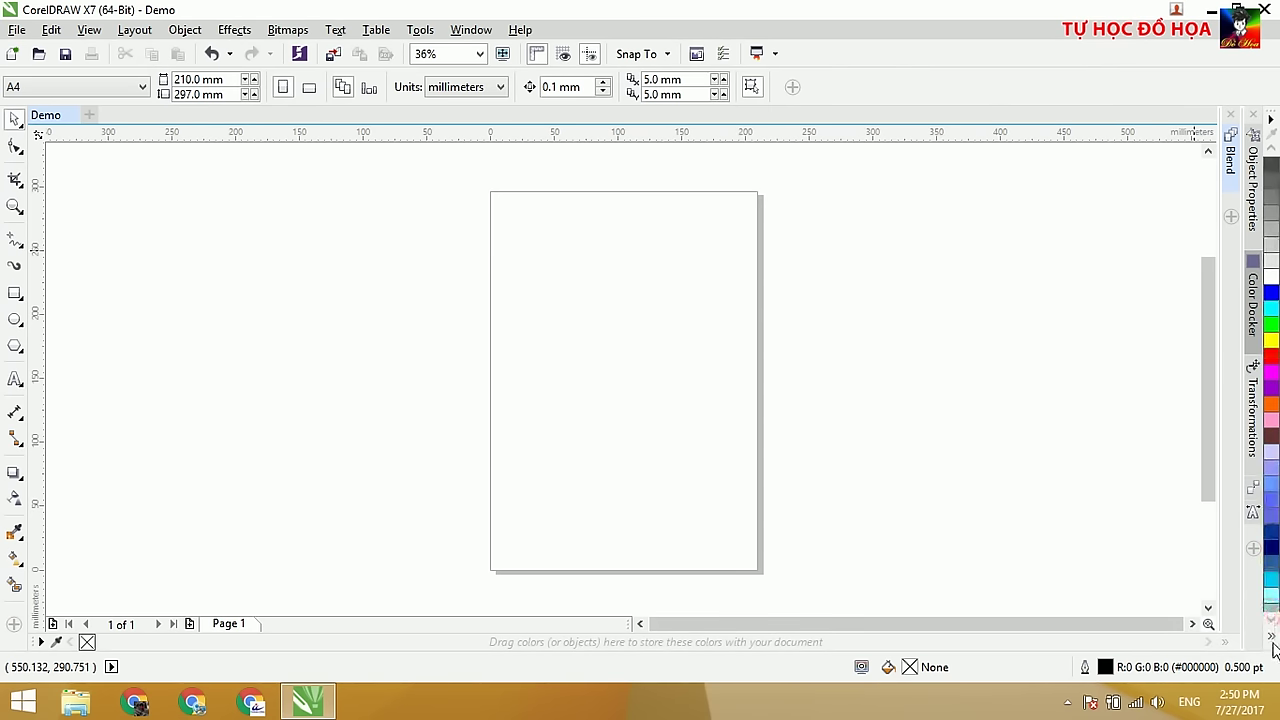
{"action": "left_click", "coordinate": [1272, 640]}
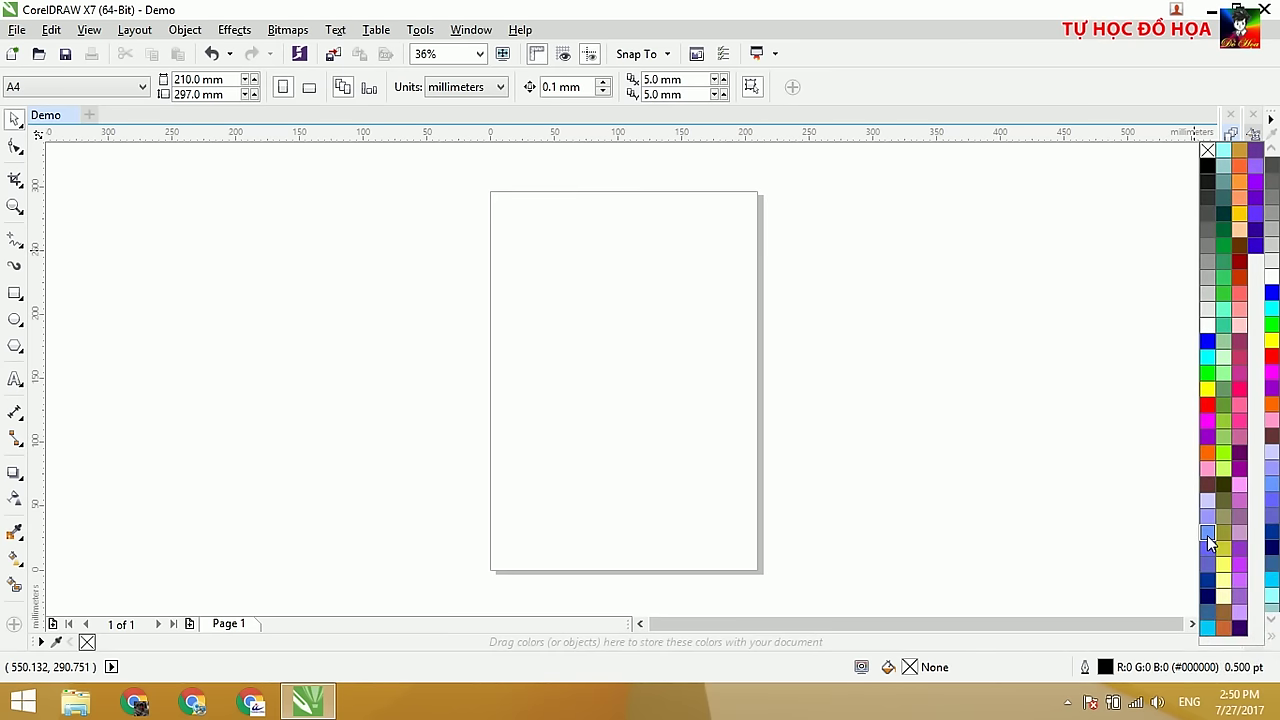
{"action": "left_click", "coordinate": [966, 418]}
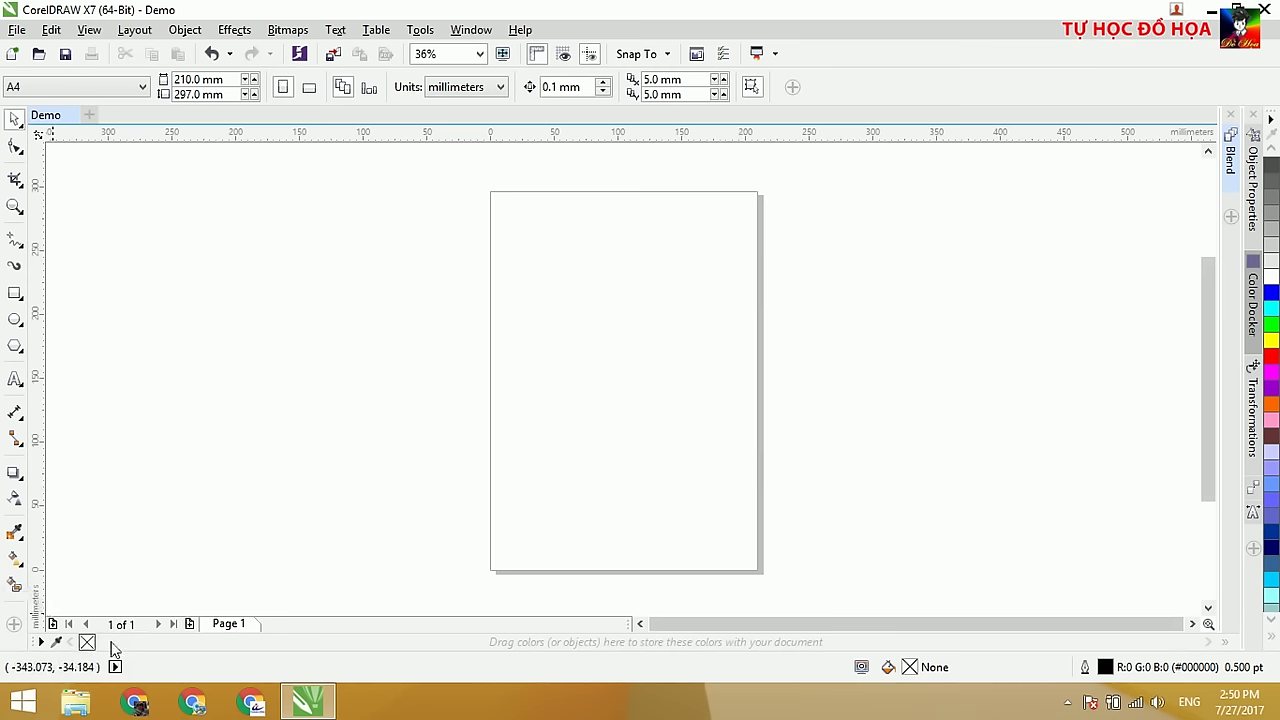
{"action": "right_click", "coordinate": [15, 155]}
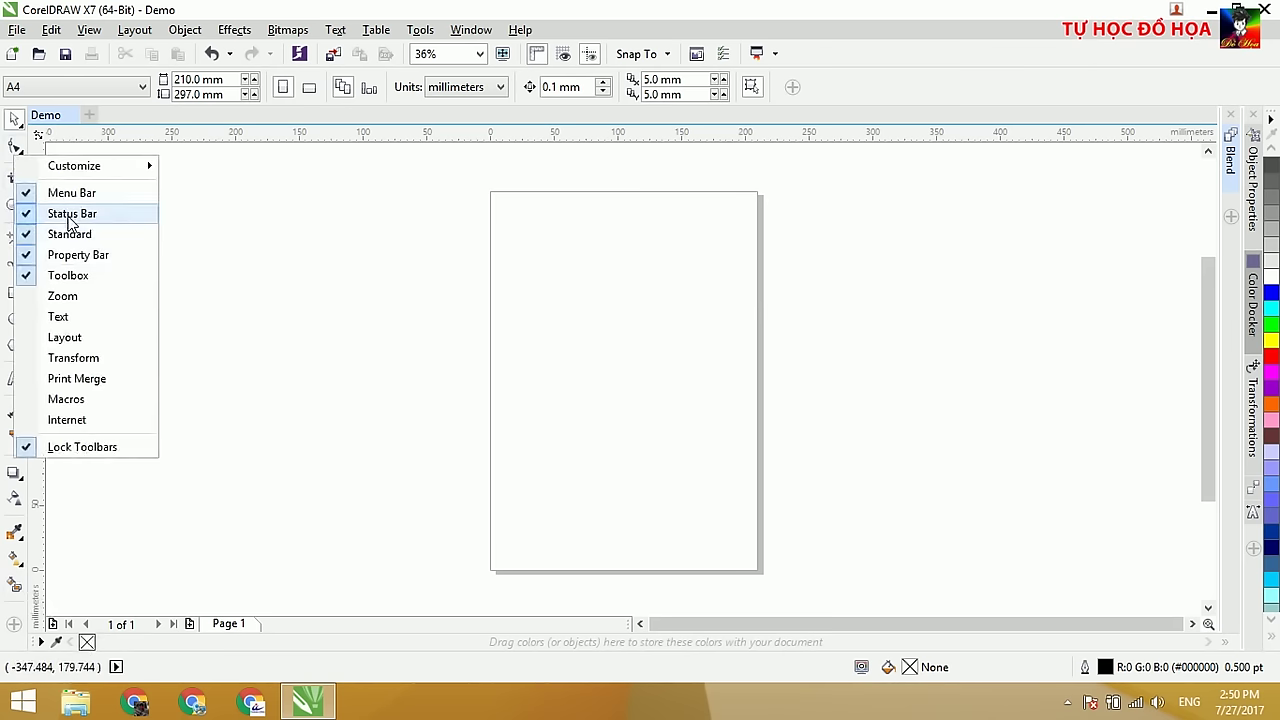
{"action": "left_click", "coordinate": [321, 327]}
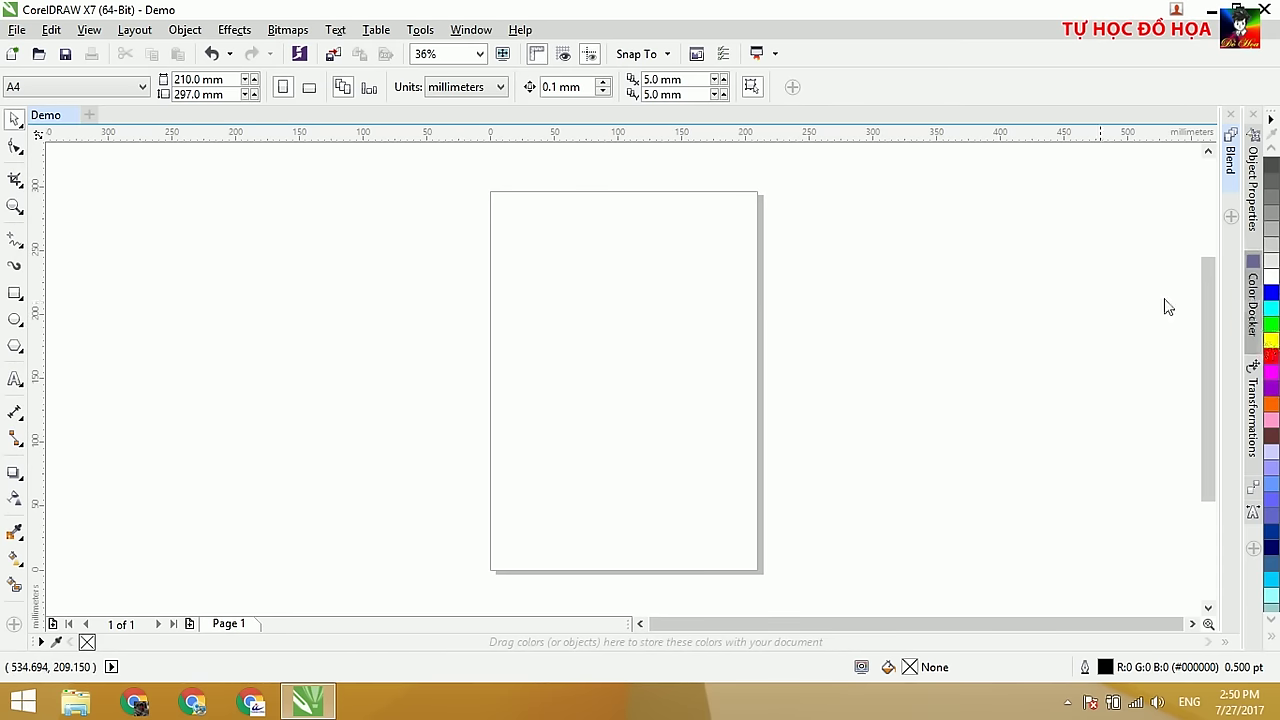
Step: Draw a rectangle about 59 by 71 mm in the upper half of the page and fill it with cyan
{"action": "left_click", "coordinate": [15, 293]}
{"action": "left_click_drag", "start_coordinate": [573, 255], "coordinate": [649, 345]}
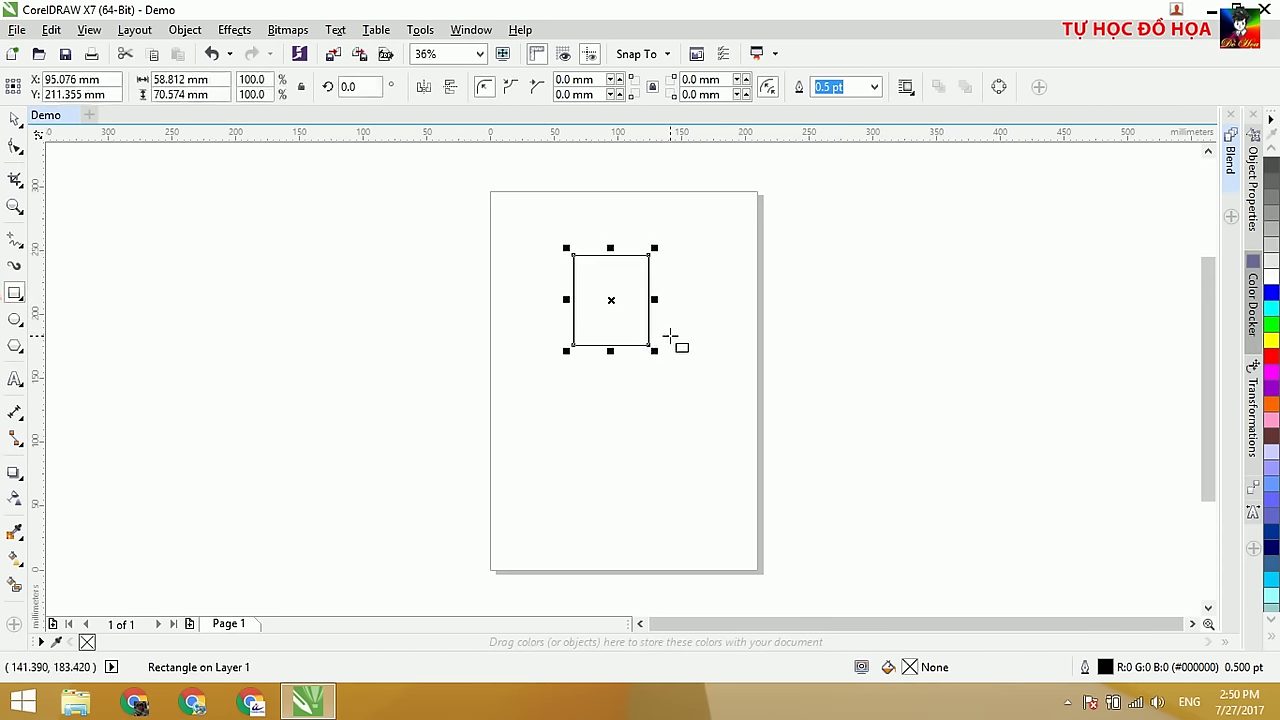
{"action": "left_click", "coordinate": [1271, 309]}
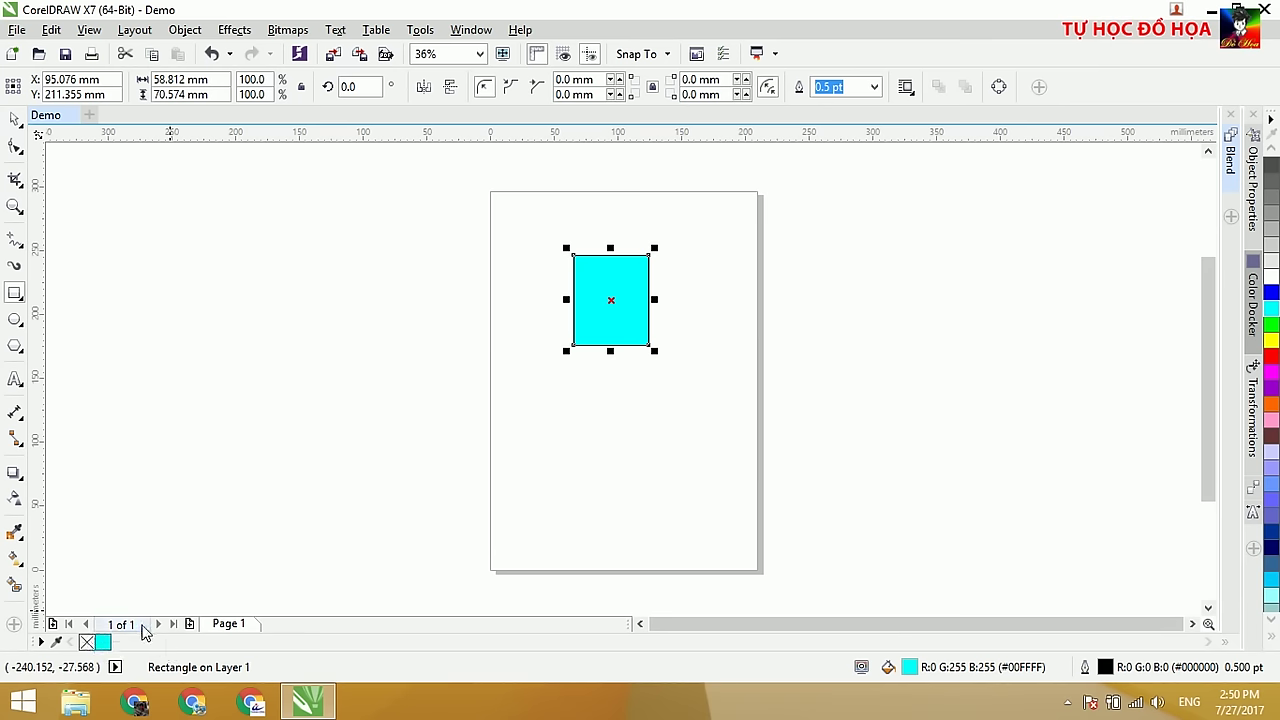
Step: Delete the cyan rectangle from the page
{"action": "left_click", "coordinate": [594, 331]}
{"action": "key", "text": "Delete"}
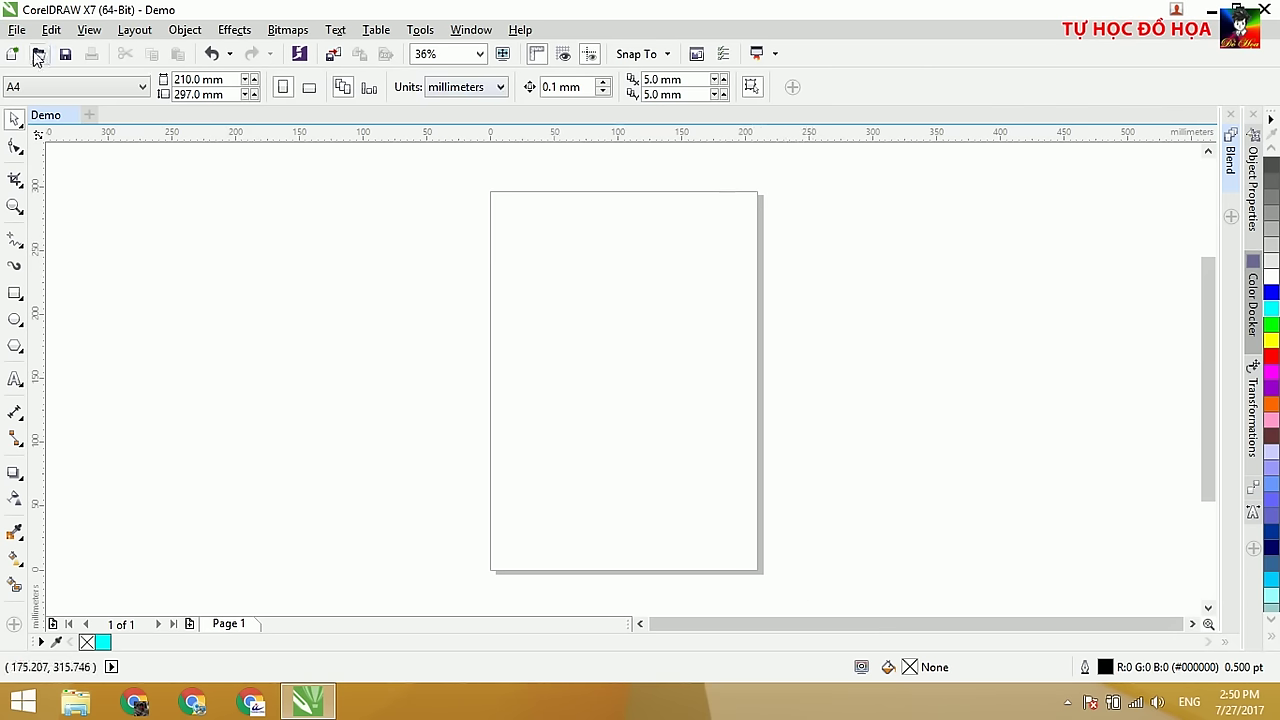
Step: Hide the Standard toolbar and the Status Bar from the workspace
{"action": "right_click", "coordinate": [12, 168]}
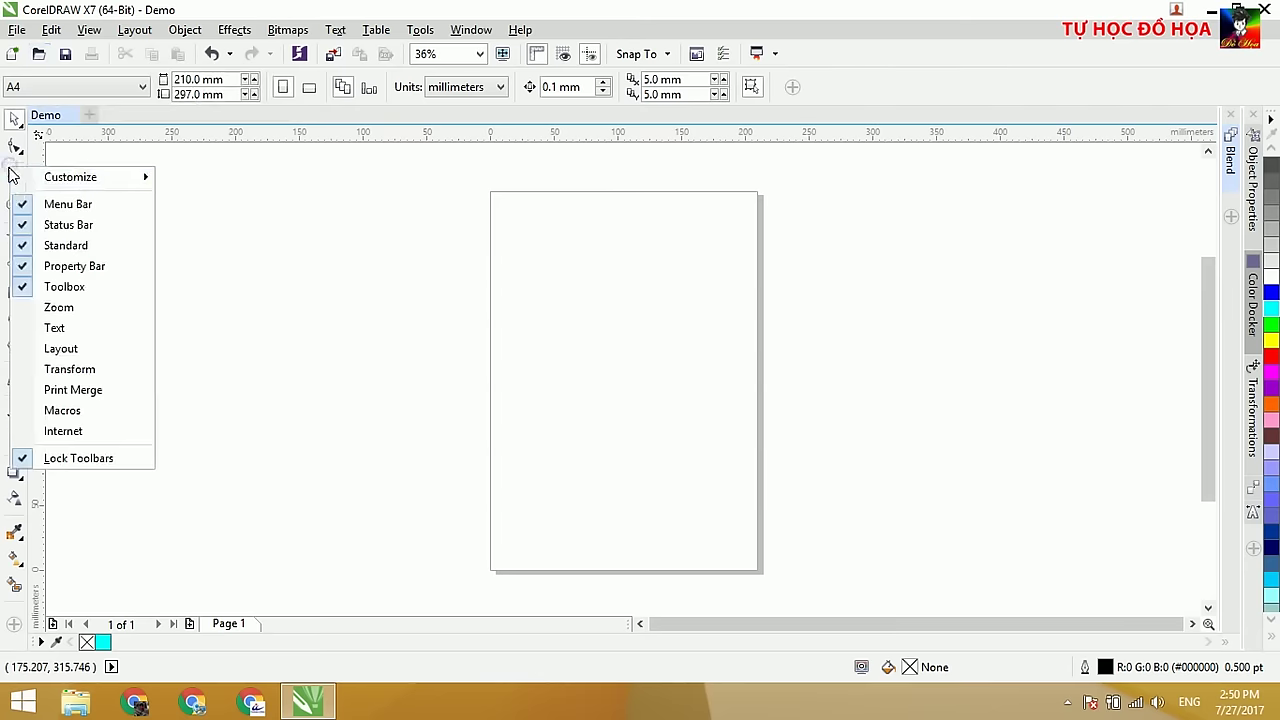
{"action": "left_click", "coordinate": [20, 246]}
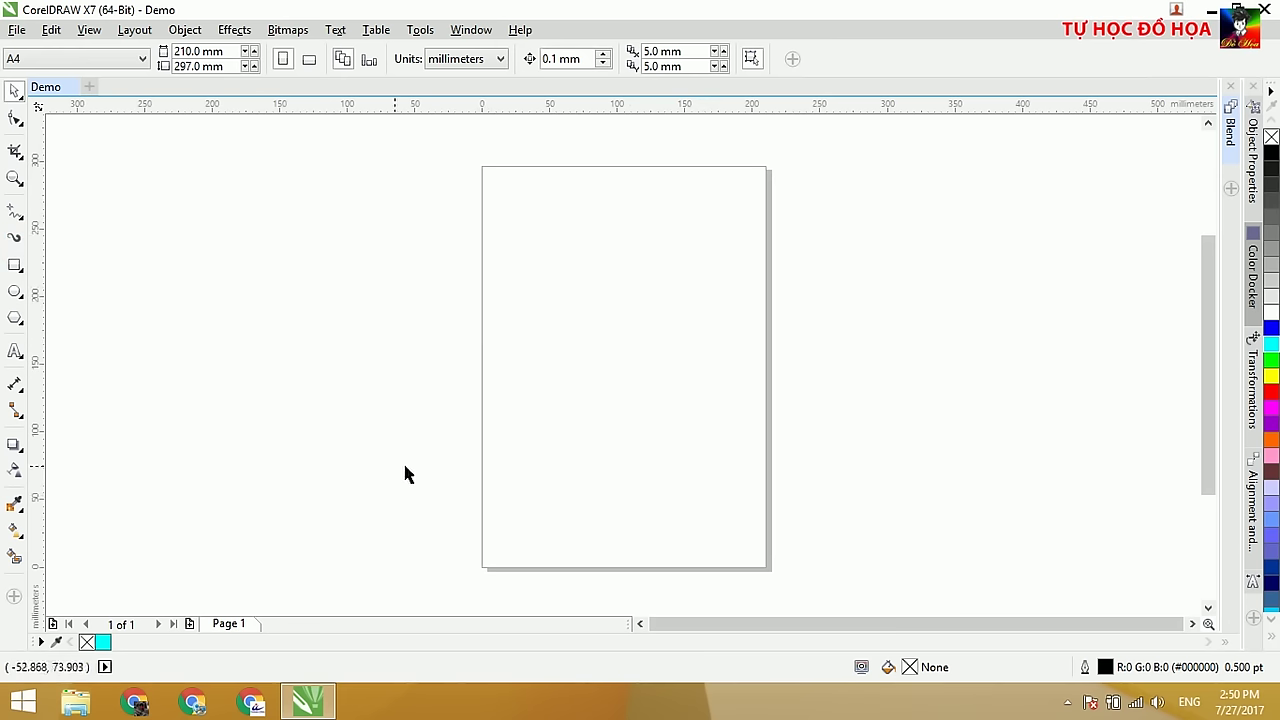
{"action": "right_click", "coordinate": [22, 177]}
{"action": "left_click", "coordinate": [80, 237]}
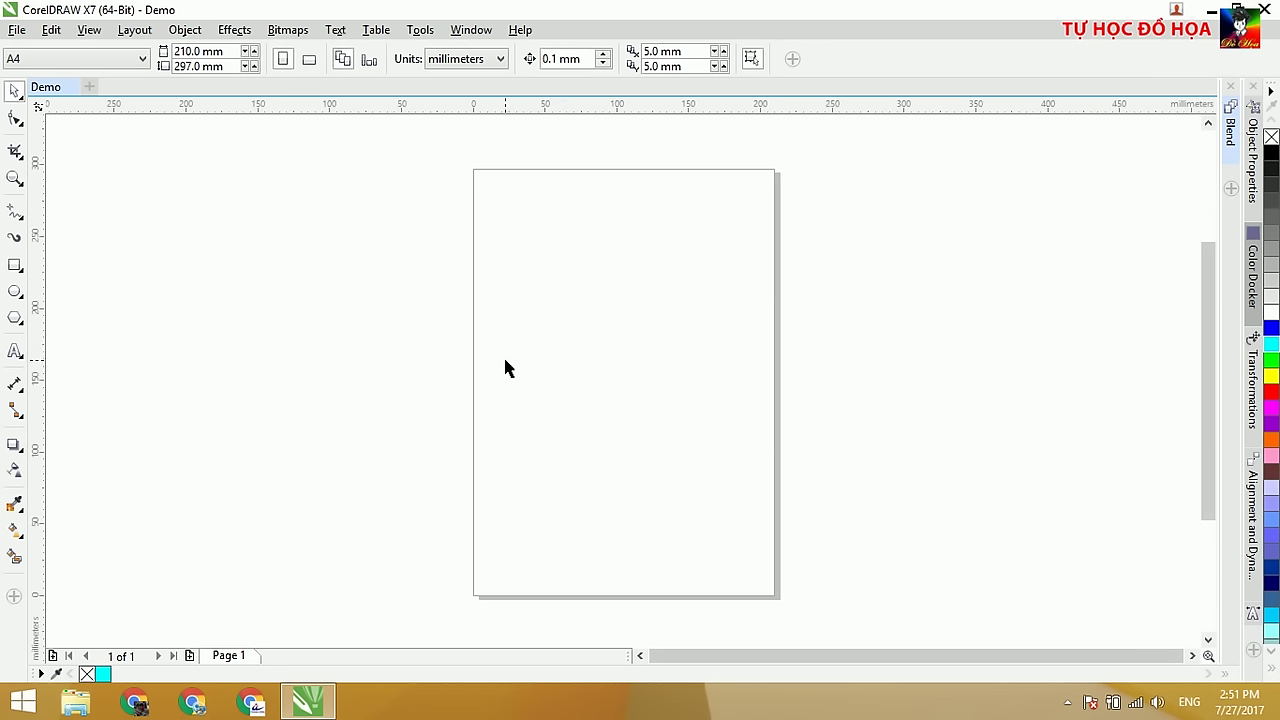
Step: Draw a rectangle about 60 by 38 mm in the upper half of the page and fill it with green
{"action": "left_click", "coordinate": [15, 180]}
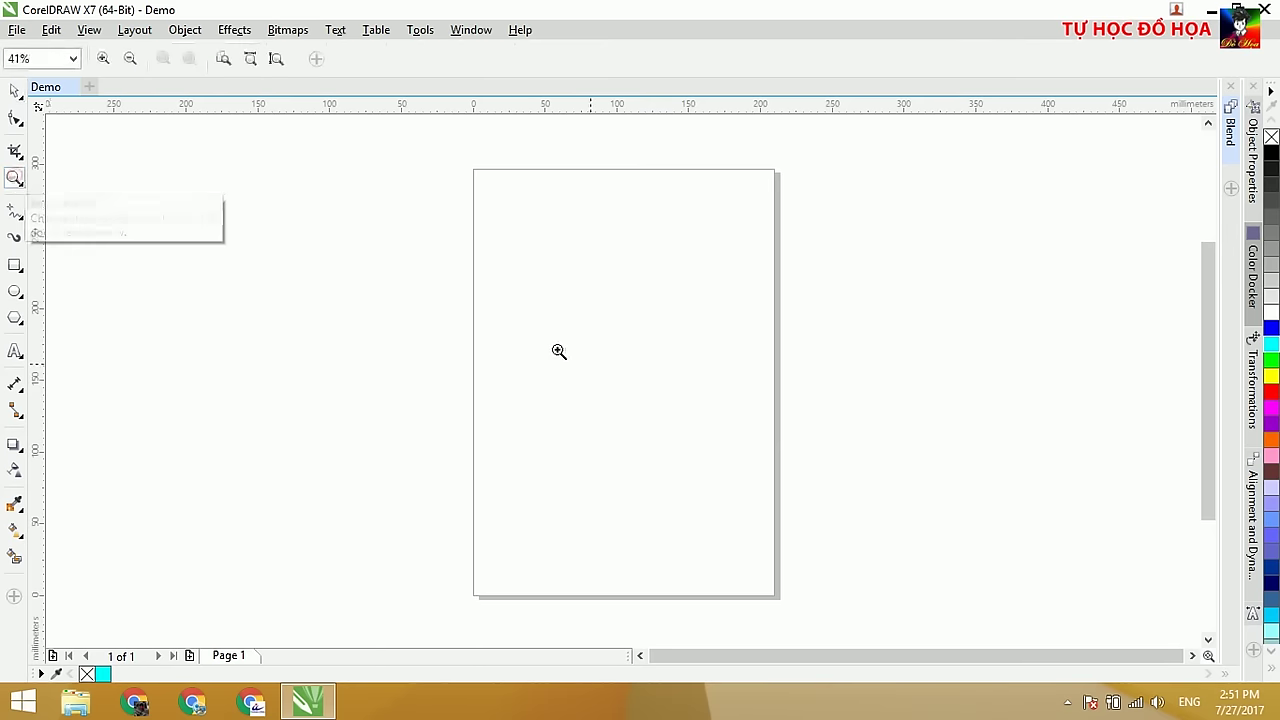
{"action": "left_click", "coordinate": [605, 284]}
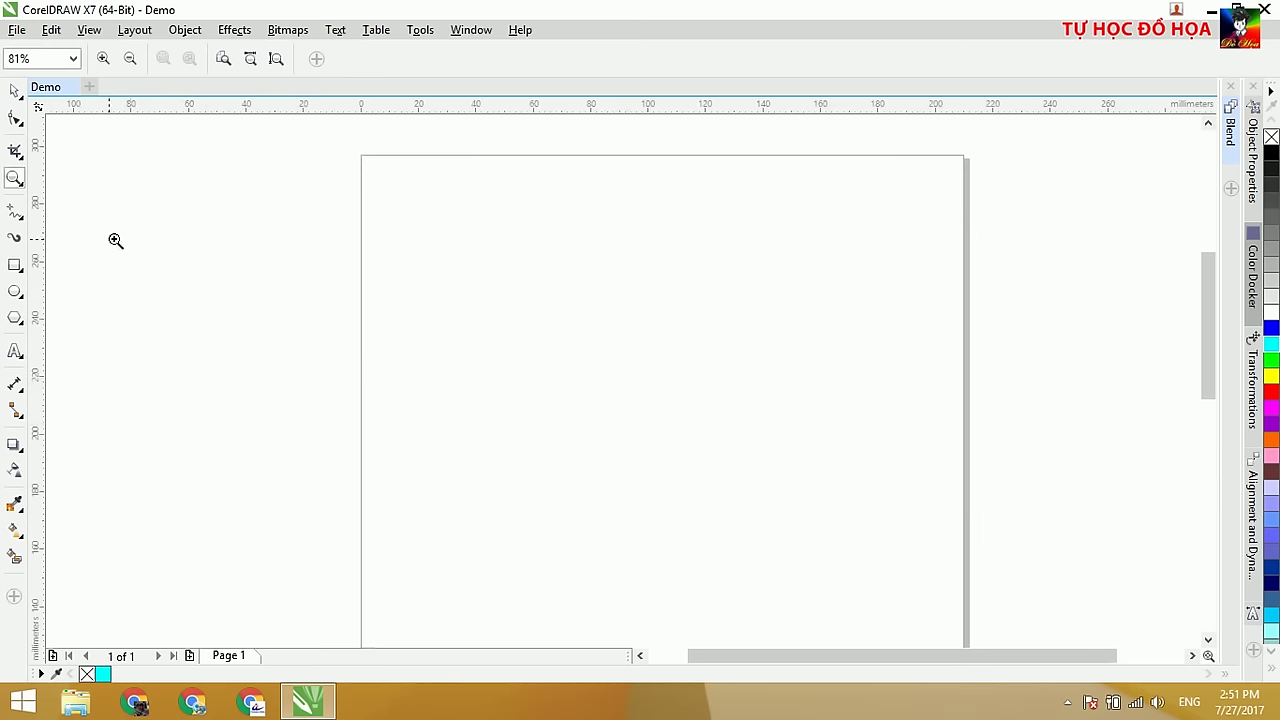
{"action": "left_click", "coordinate": [15, 265]}
{"action": "left_click_drag", "start_coordinate": [567, 261], "coordinate": [741, 372]}
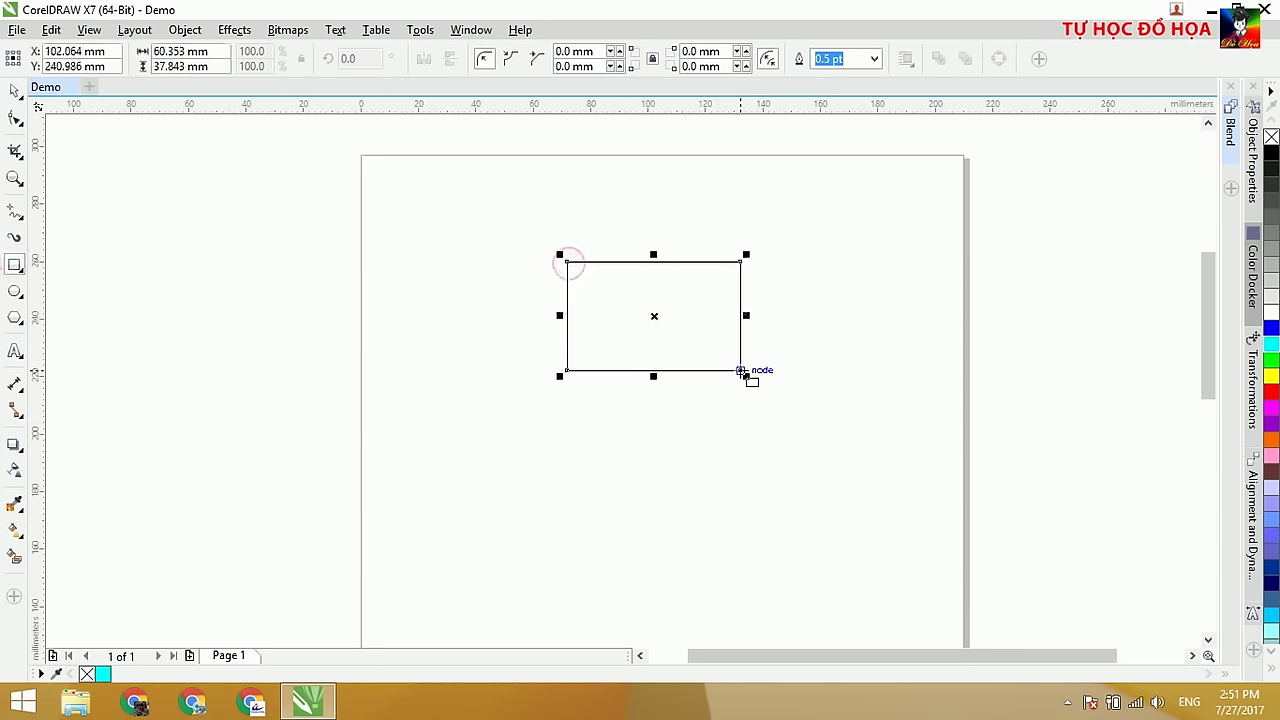
{"action": "left_click", "coordinate": [1271, 358]}
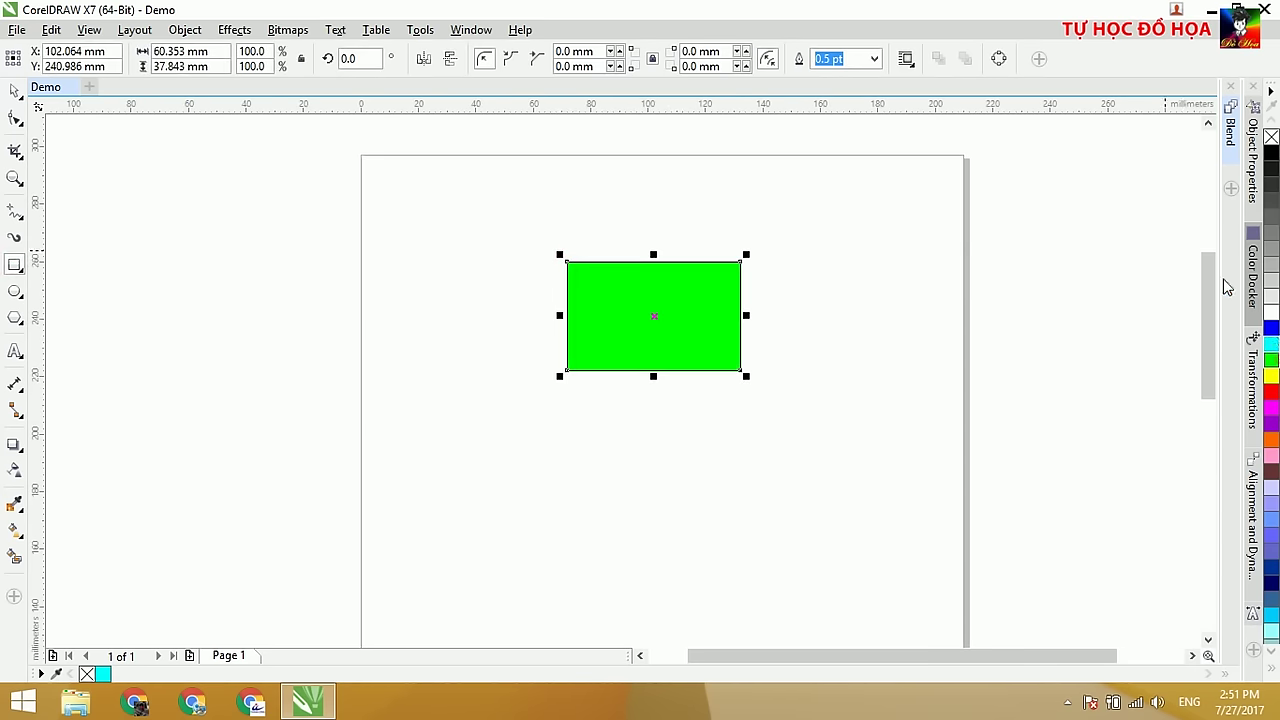
Step: Magnify the area around the green rectangle with the Zoom tool and try zooming the page out and in
{"action": "left_click", "coordinate": [15, 178]}
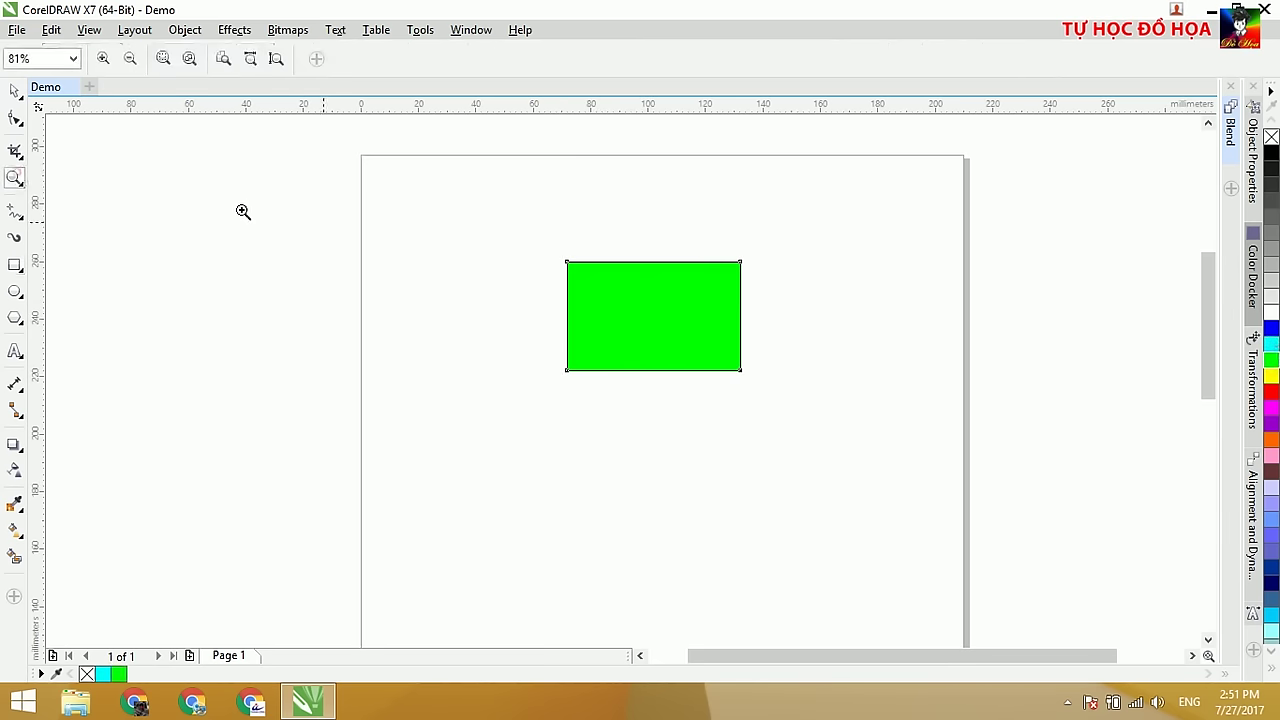
{"action": "left_click_drag", "start_coordinate": [530, 236], "coordinate": [803, 404]}
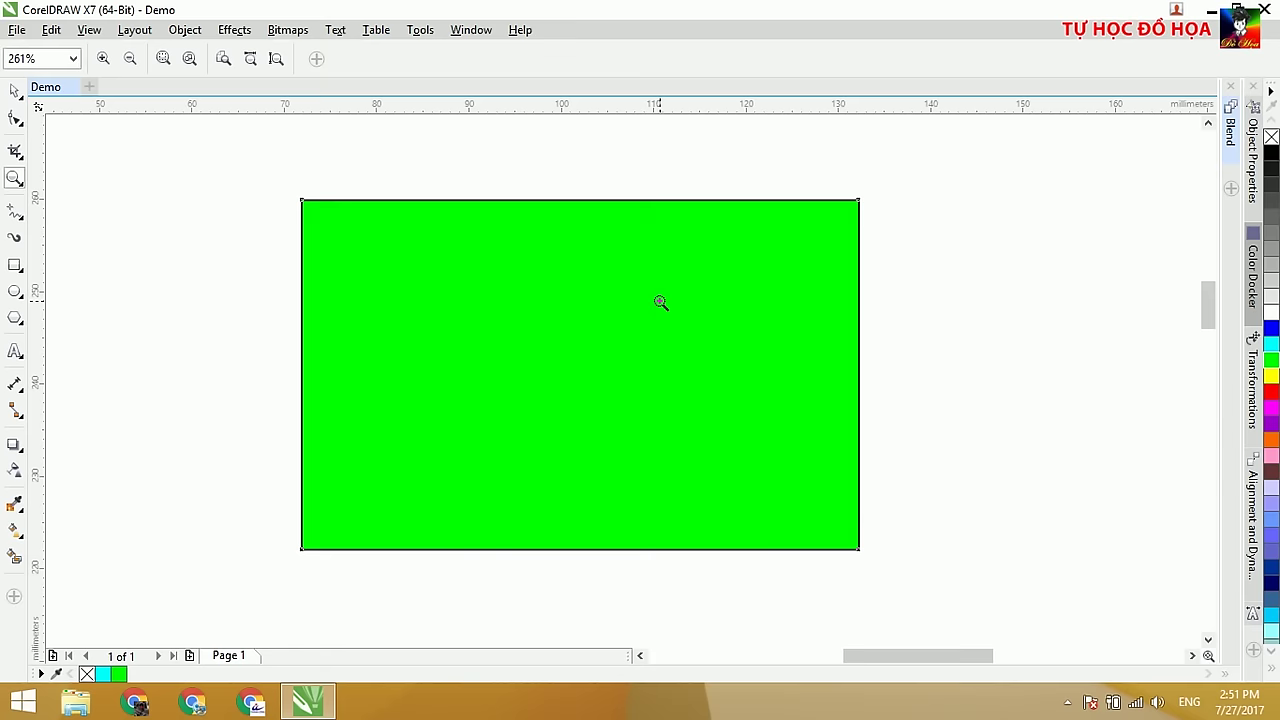
{"action": "right_click", "coordinate": [600, 354]}
{"action": "right_click", "coordinate": [601, 354]}
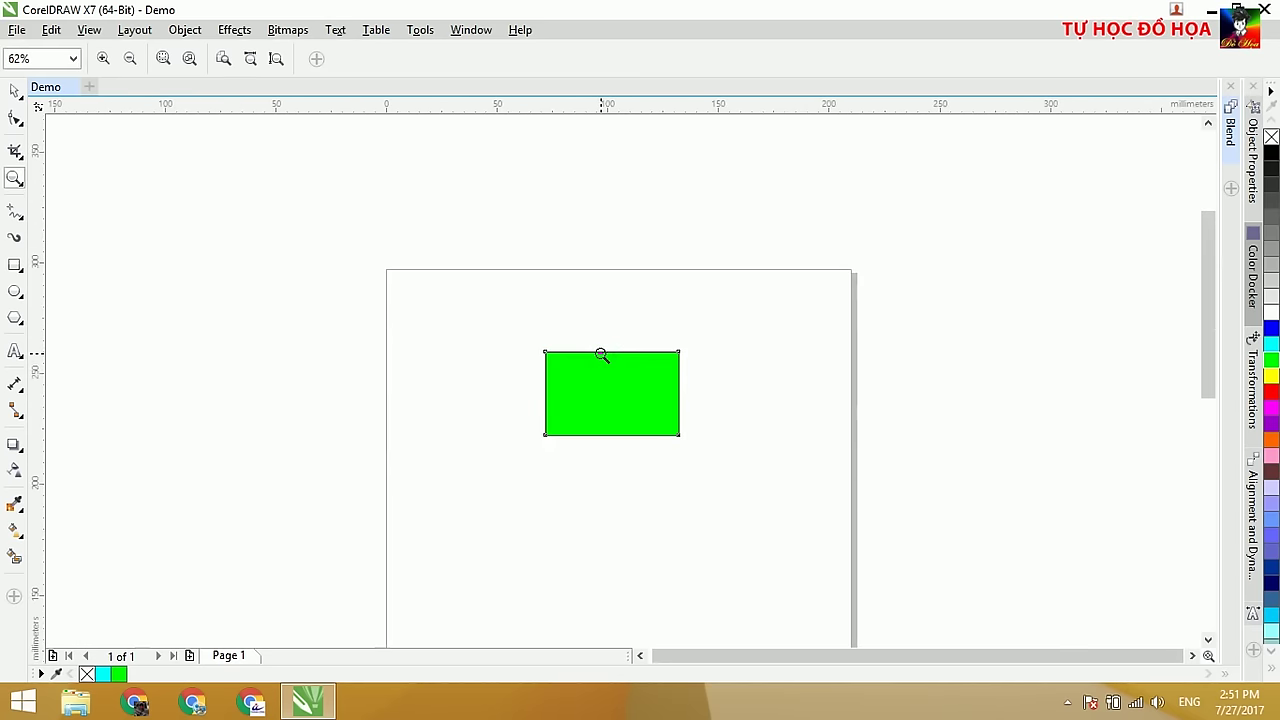
{"action": "right_click", "coordinate": [610, 361]}
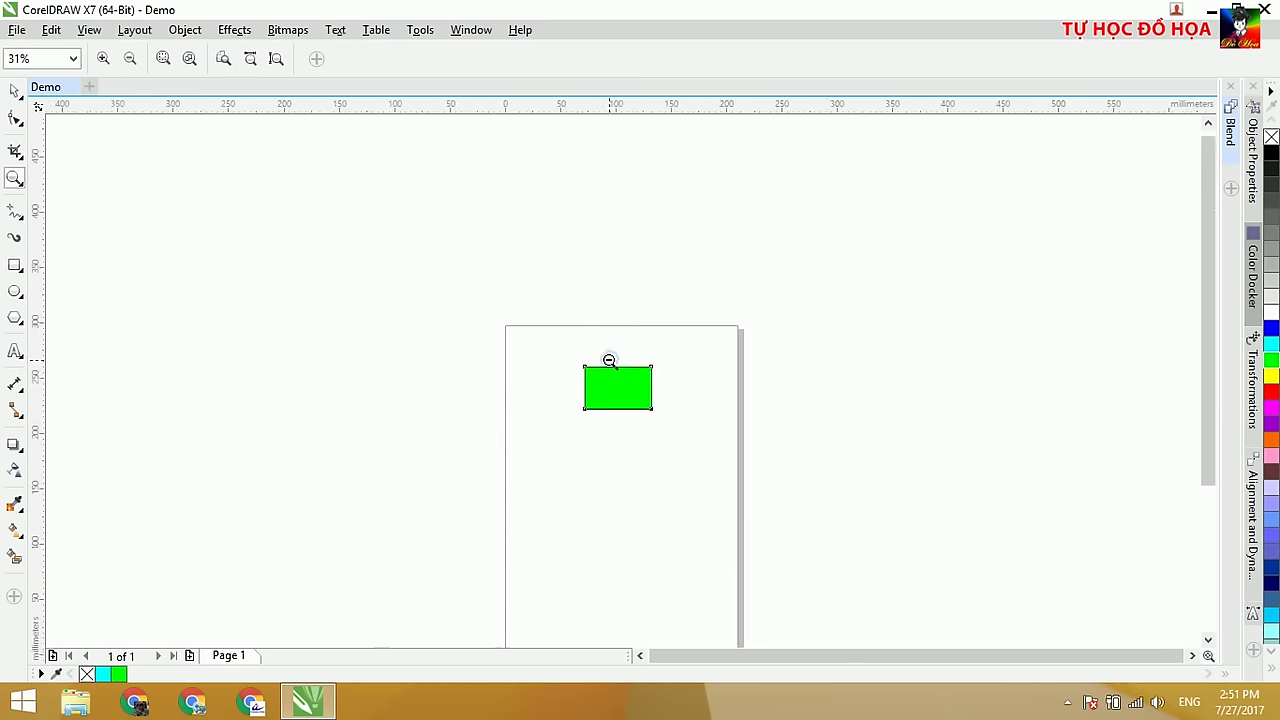
{"action": "left_click", "coordinate": [609, 360]}
{"action": "right_click", "coordinate": [609, 358]}
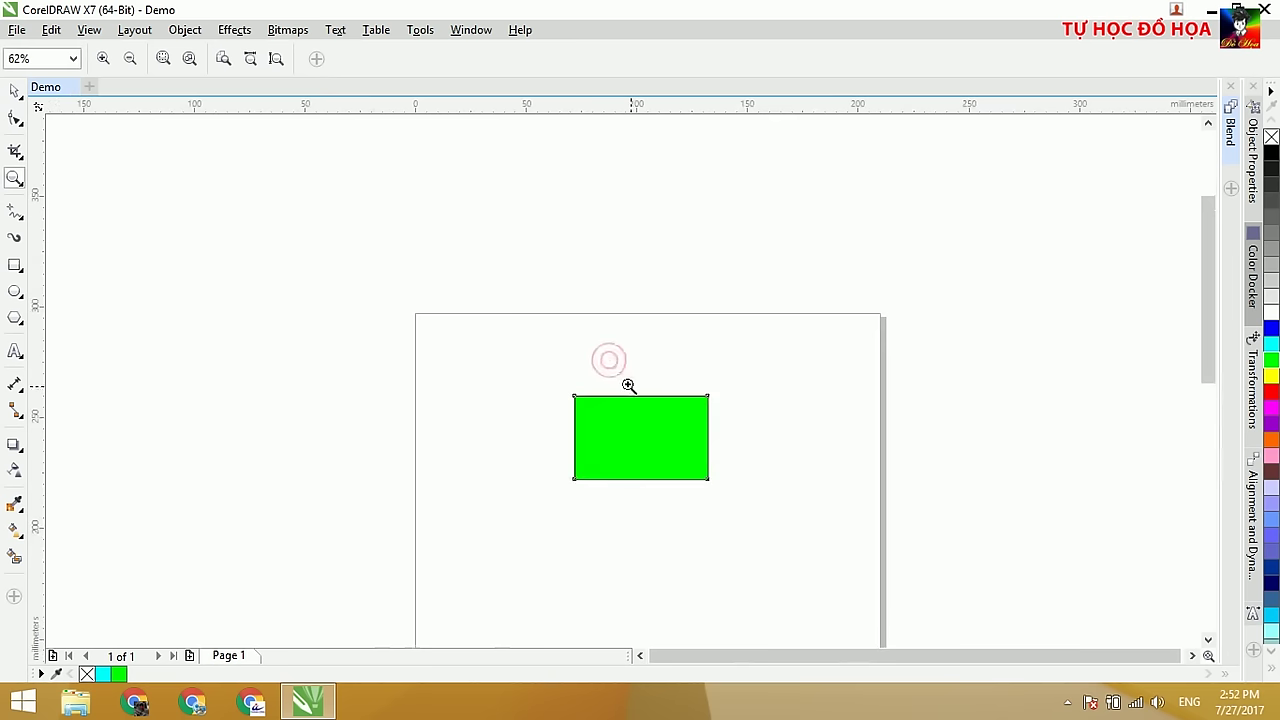
{"action": "left_click", "coordinate": [666, 416]}
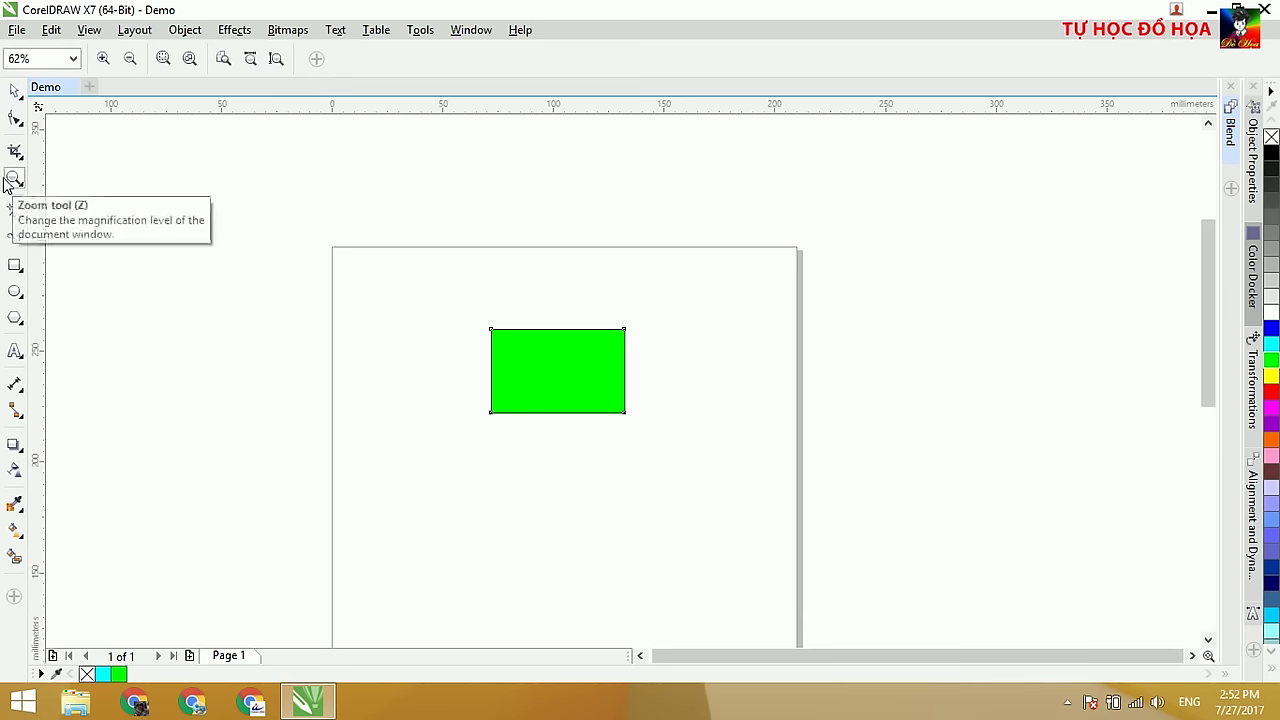
Step: Switch to the Pick tool and inspect the green rectangle at larger and smaller magnifications
{"action": "left_click", "coordinate": [15, 90]}
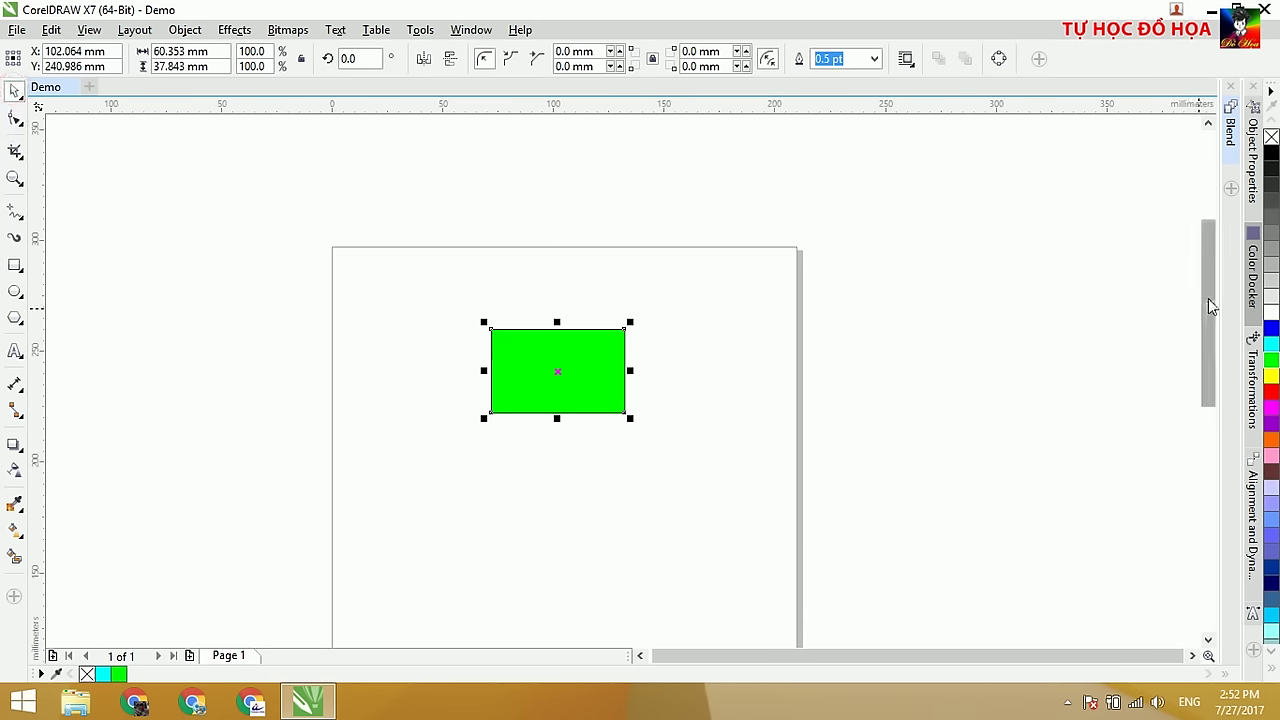
{"action": "scroll", "coordinate": [1208, 298], "scroll_direction": "down", "scroll_amount": 1}
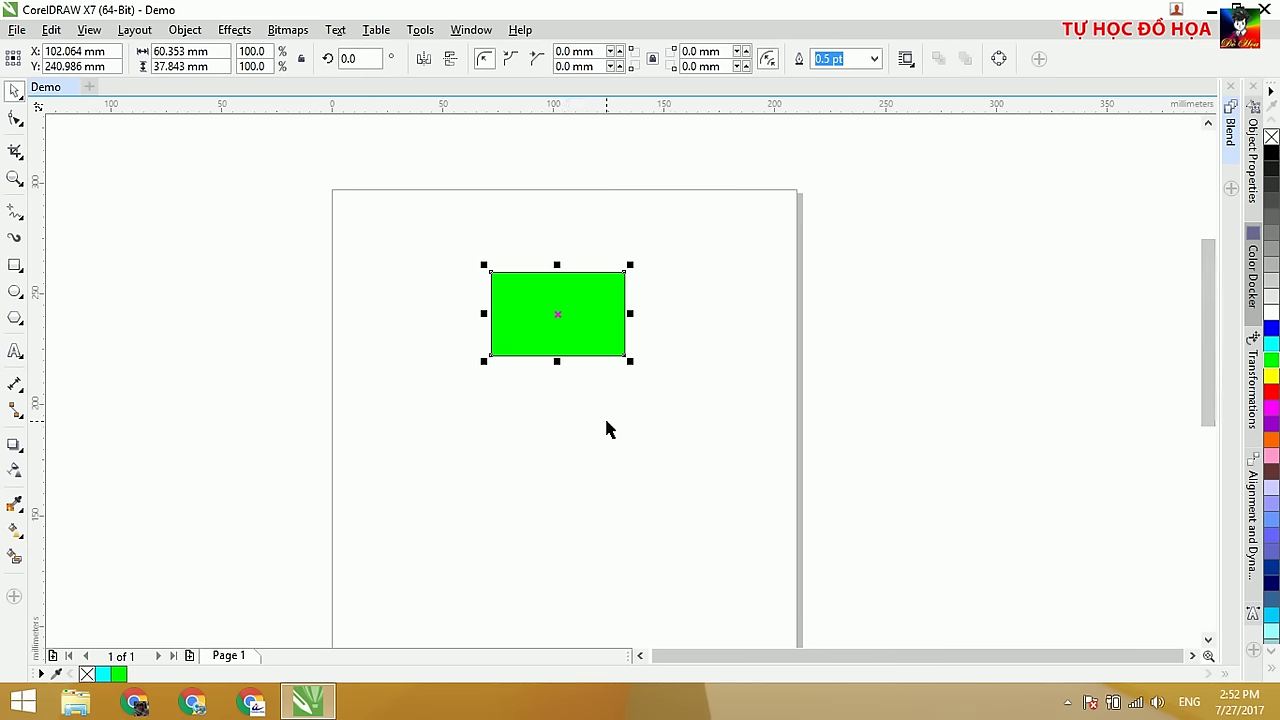
{"action": "scroll", "coordinate": [608, 420], "scroll_direction": "up", "scroll_amount": 1}
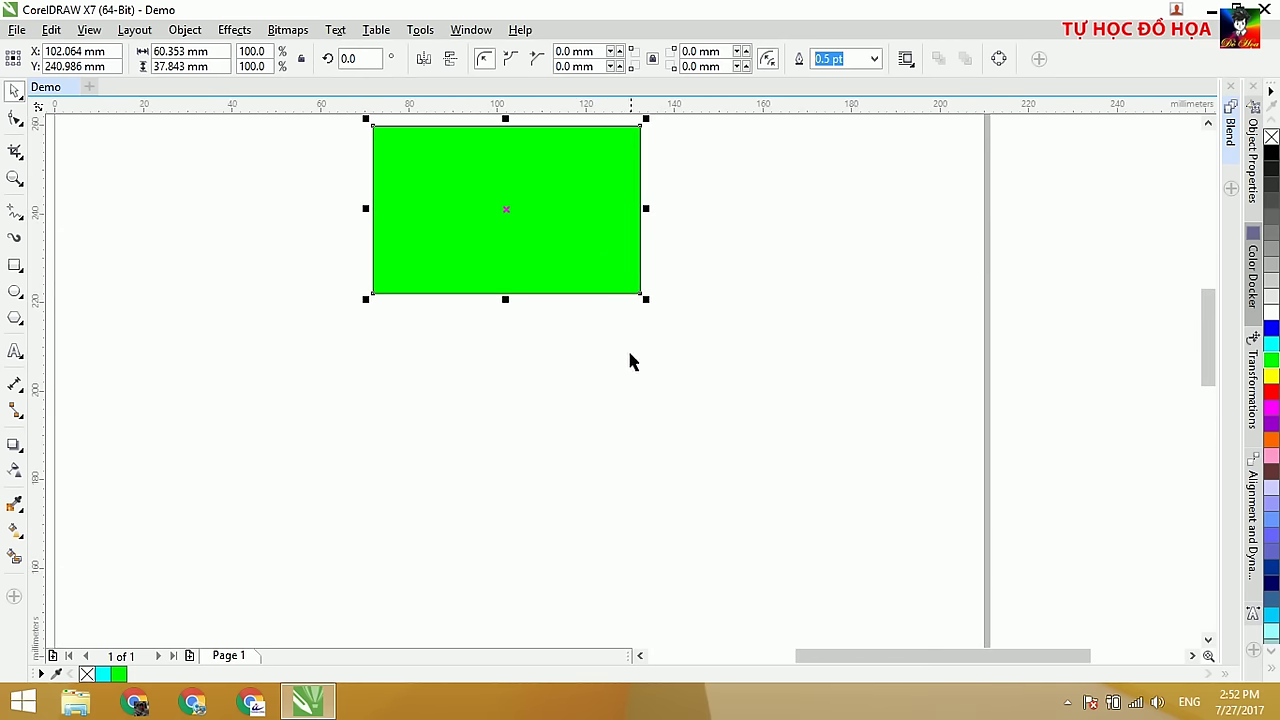
{"action": "scroll", "coordinate": [589, 229], "scroll_direction": "up", "scroll_amount": 2}
{"action": "scroll", "coordinate": [607, 343], "scroll_direction": "down", "scroll_amount": 1}
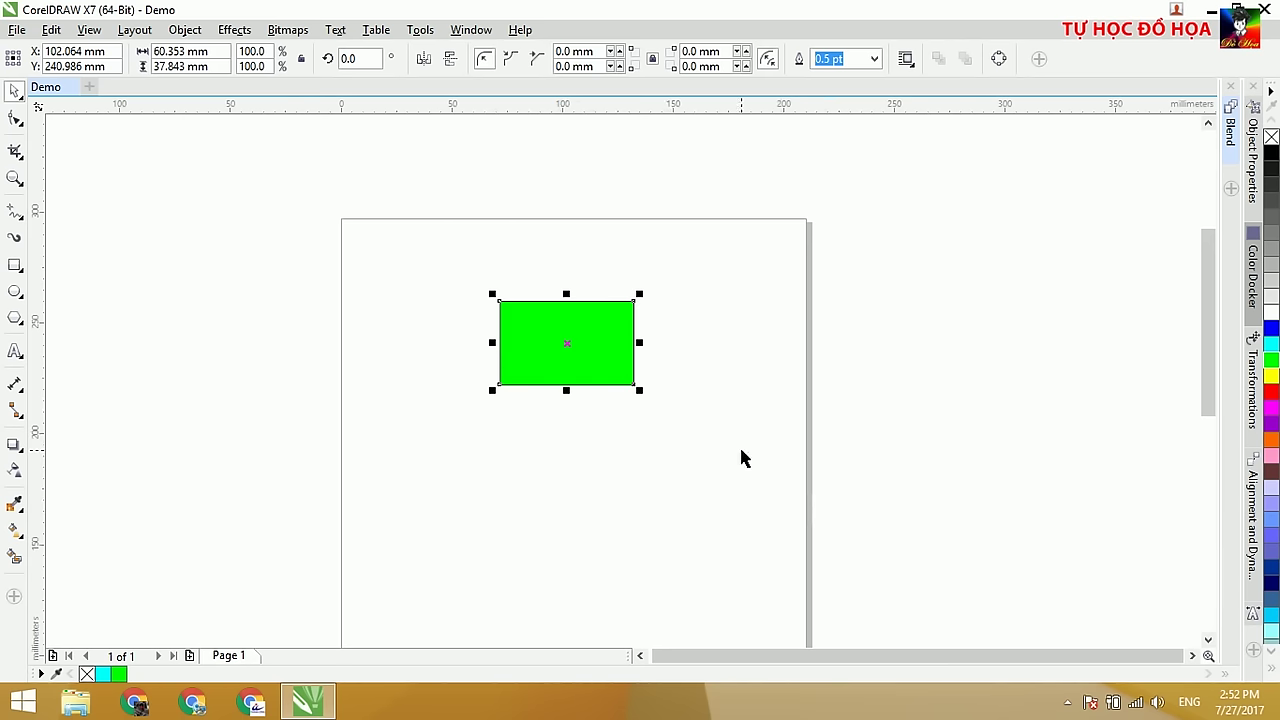
{"action": "scroll", "coordinate": [689, 452], "scroll_direction": "up", "scroll_amount": 2}
{"action": "scroll", "coordinate": [629, 377], "scroll_direction": "down", "scroll_amount": 2}
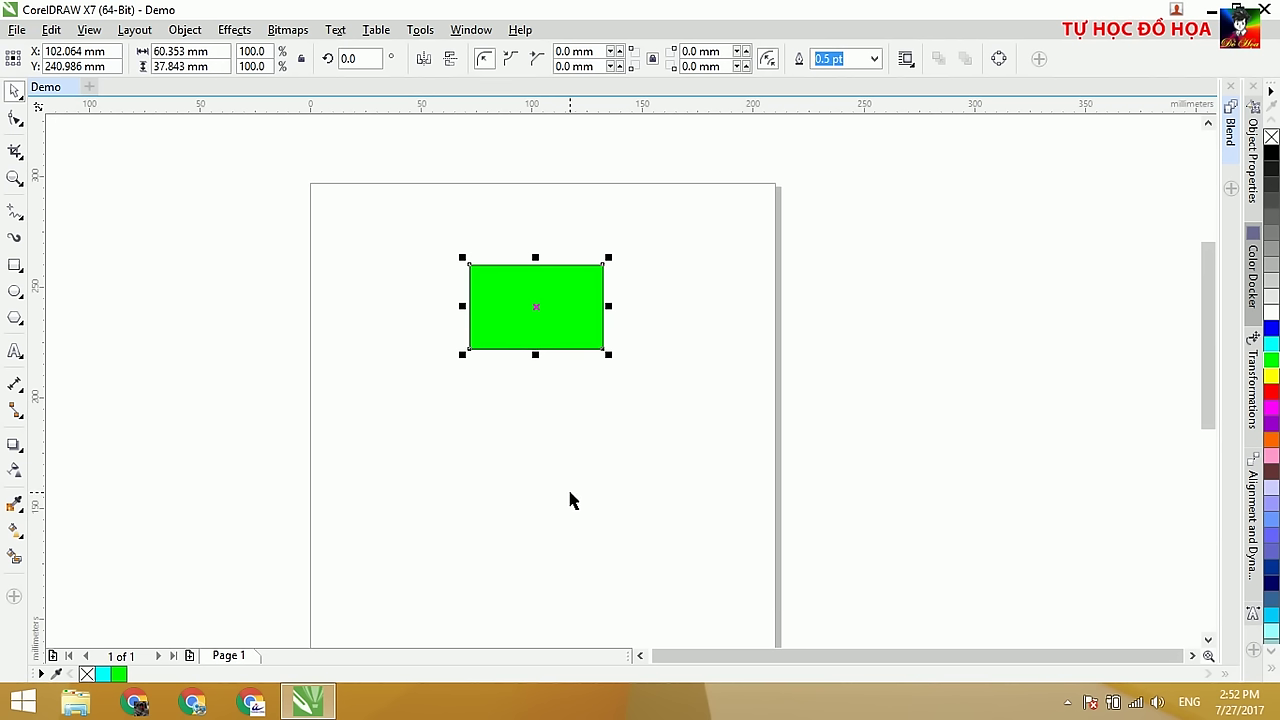
Step: Activate the Pan tool and shift the page view sideways and back
{"action": "left_click", "coordinate": [14, 178]}
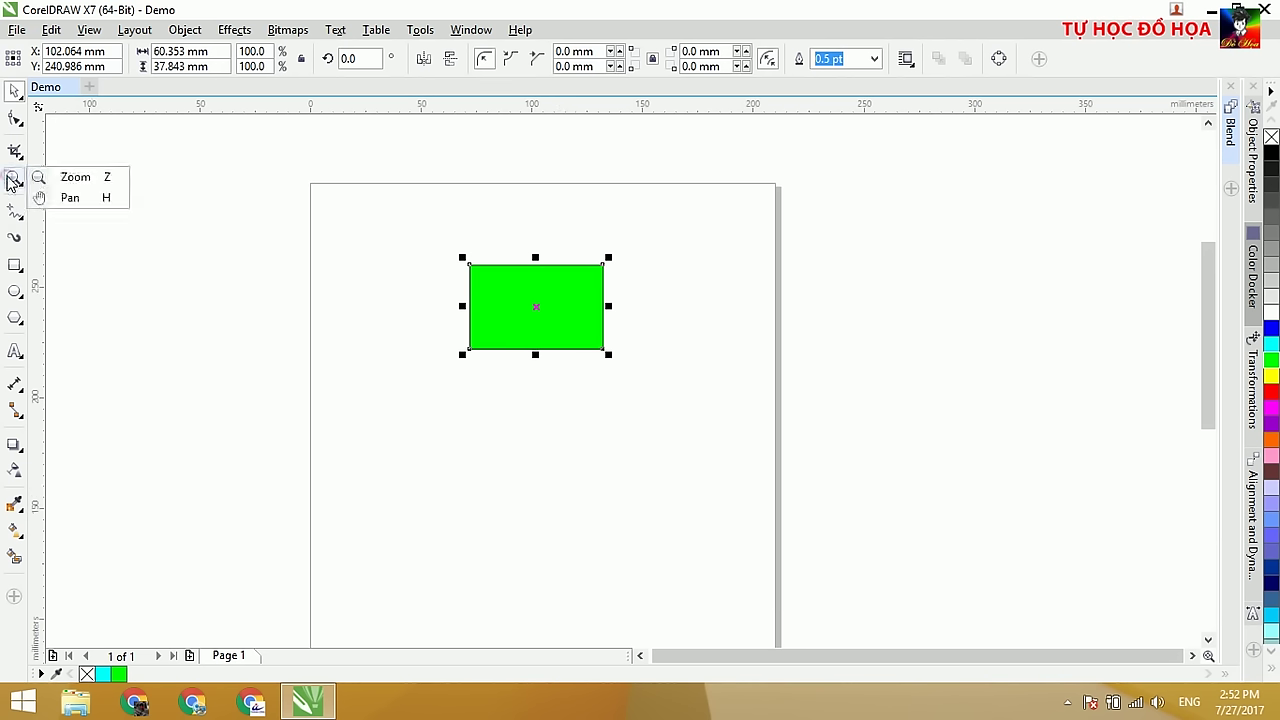
{"action": "left_click", "coordinate": [70, 198]}
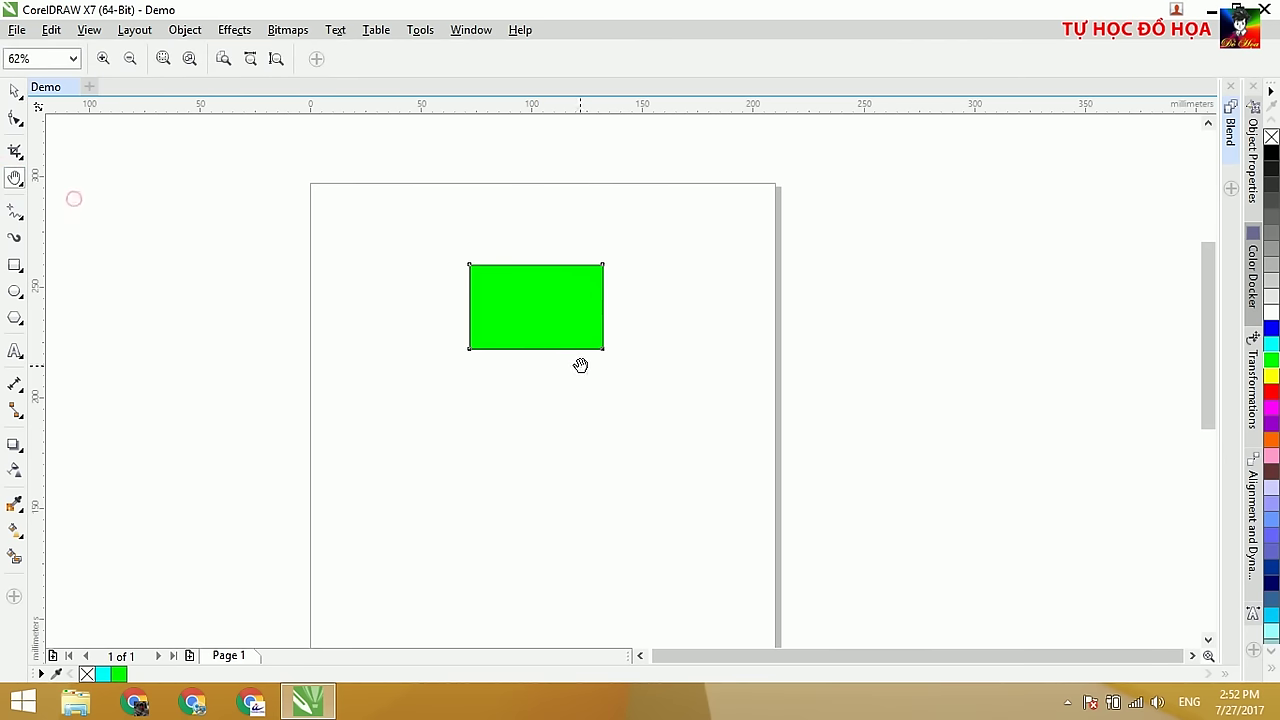
{"action": "left_click_drag", "start_coordinate": [580, 363], "coordinate": [715, 357]}
{"action": "left_click_drag", "start_coordinate": [797, 397], "coordinate": [700, 377]}
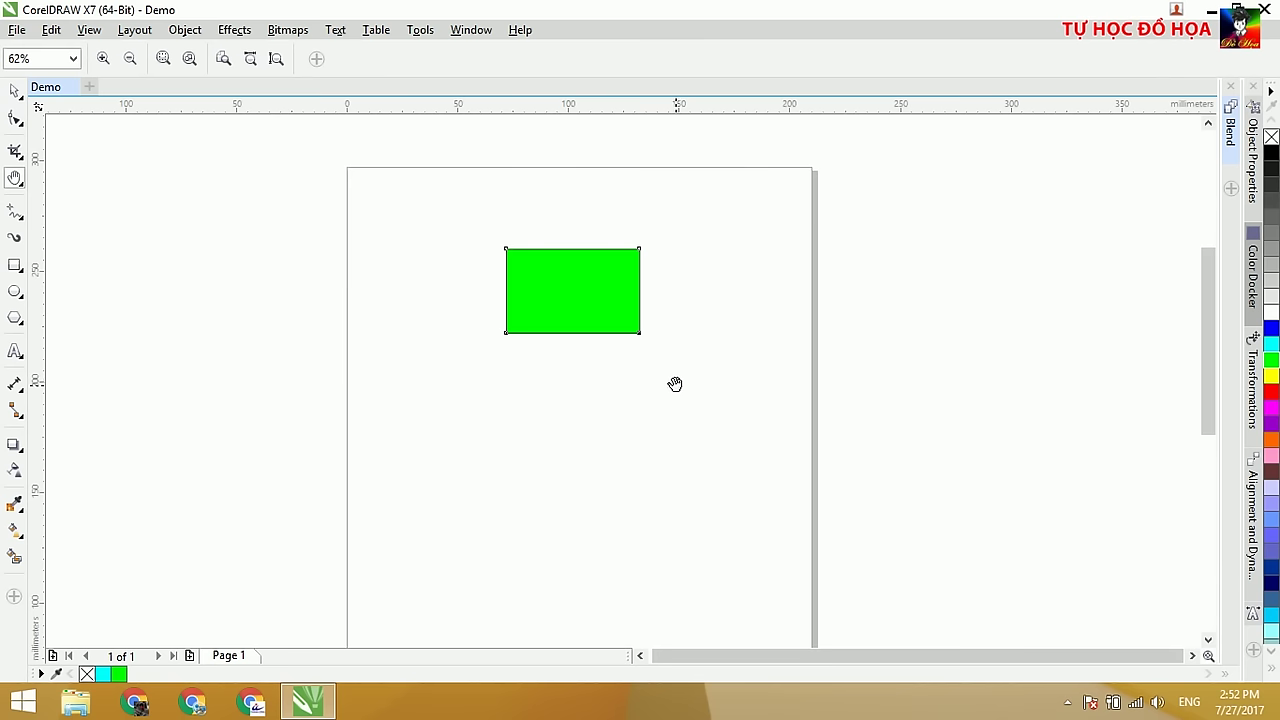
Step: Pan the view horizontally in small increments in both directions around the page
{"action": "key", "text": "Left"}
{"action": "key", "text": "Left"}
{"action": "key", "text": "Left"}
{"action": "key", "text": "Left"}
{"action": "key", "text": "Left"}
{"action": "key", "text": "Left"}
{"action": "key", "text": "Left"}
{"action": "key", "text": "Left"}
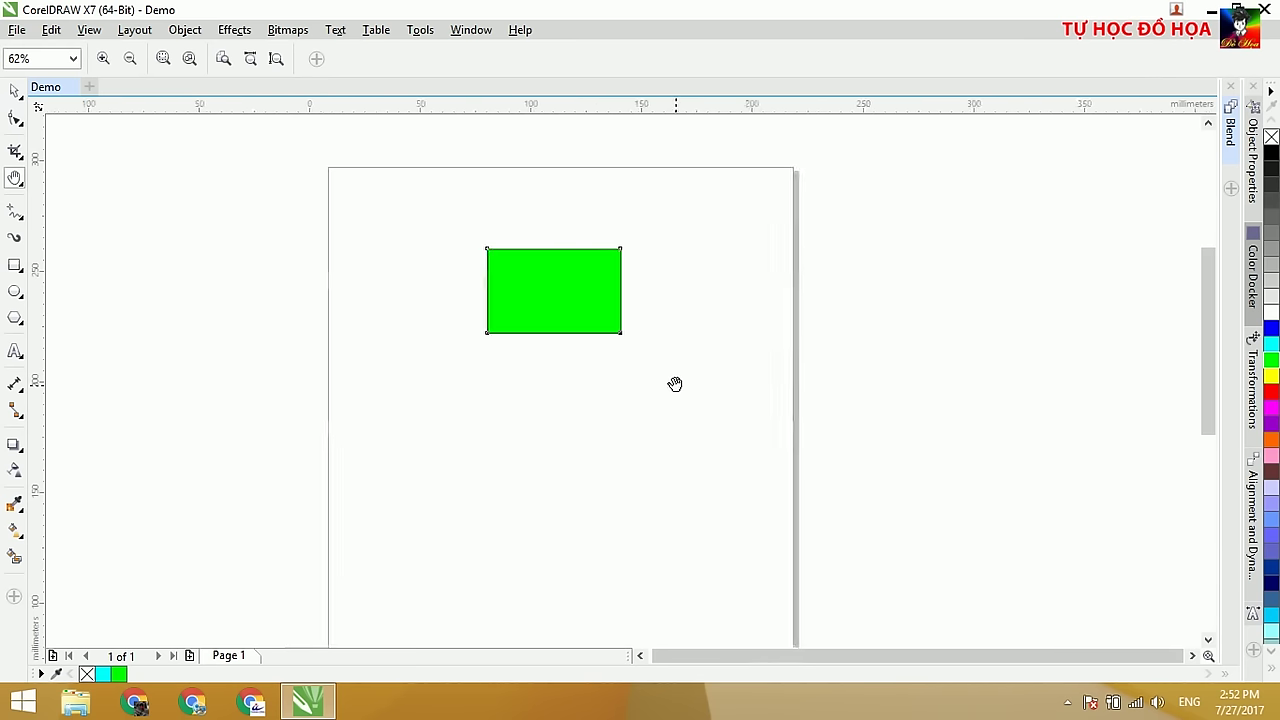
{"action": "key", "text": "Left"}
{"action": "key", "text": "Right"}
{"action": "key", "text": "Right"}
{"action": "key", "text": "Right"}
{"action": "key", "text": "Right"}
{"action": "key", "text": "Left"}
{"action": "key", "text": "Left"}
{"action": "key", "text": "Left"}
{"action": "key", "text": "Left"}
{"action": "key", "text": "Left"}
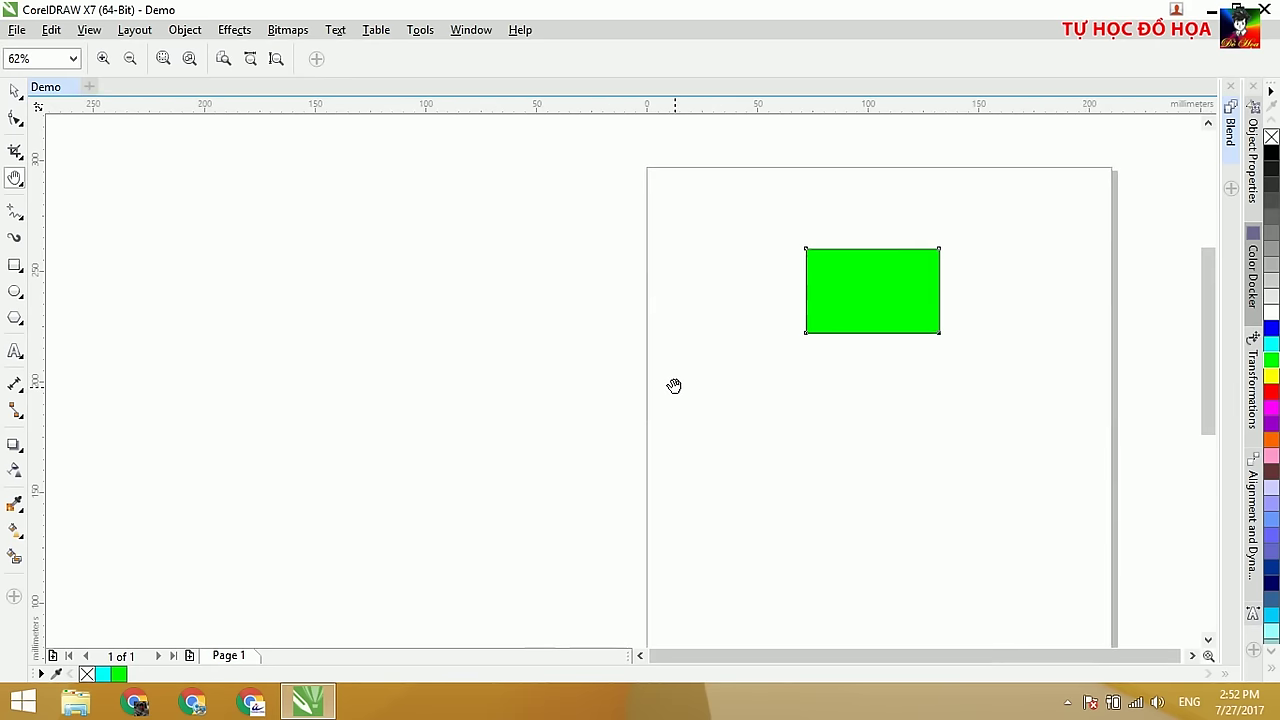
{"action": "key", "text": "Right"}
{"action": "key", "text": "Right"}
{"action": "key", "text": "Right"}
{"action": "key", "text": "Right"}
{"action": "key", "text": "Right"}
{"action": "key", "text": "Right"}
{"action": "key", "text": "Right"}
{"action": "key", "text": "Right"}
{"action": "key", "text": "Right"}
{"action": "key", "text": "Right"}
{"action": "key", "text": "Right"}
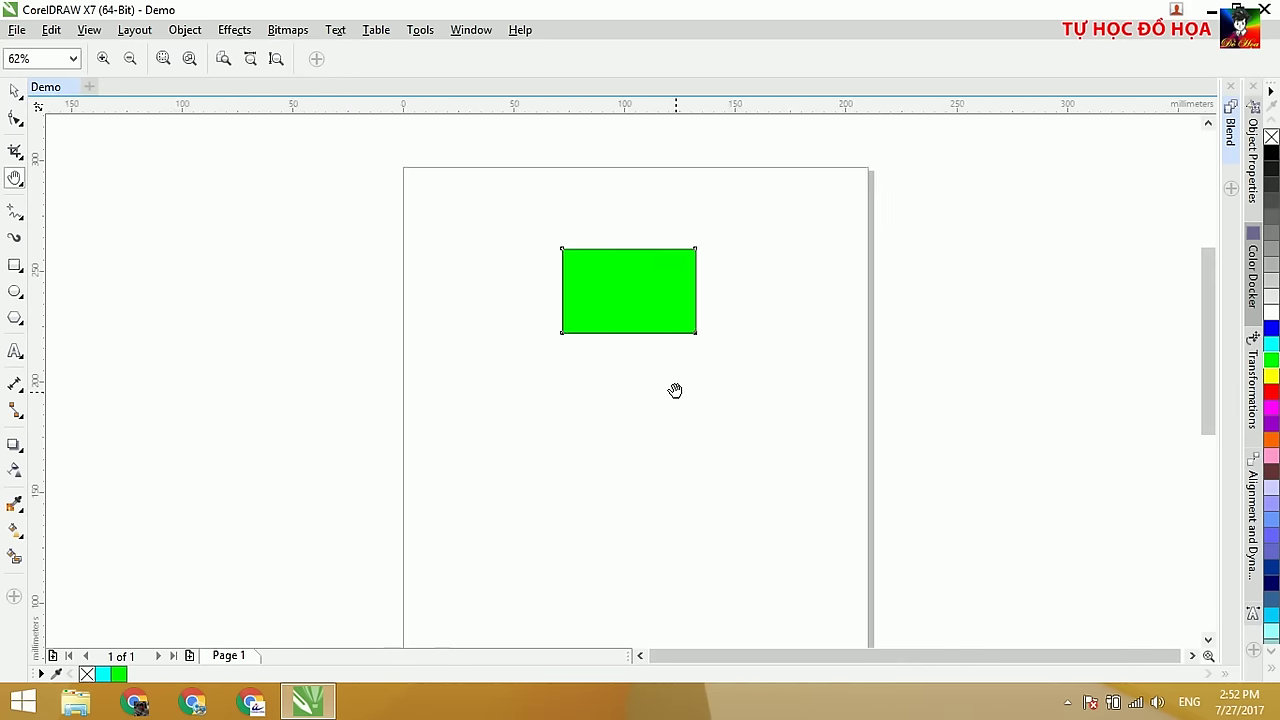
{"action": "key", "text": "Right"}
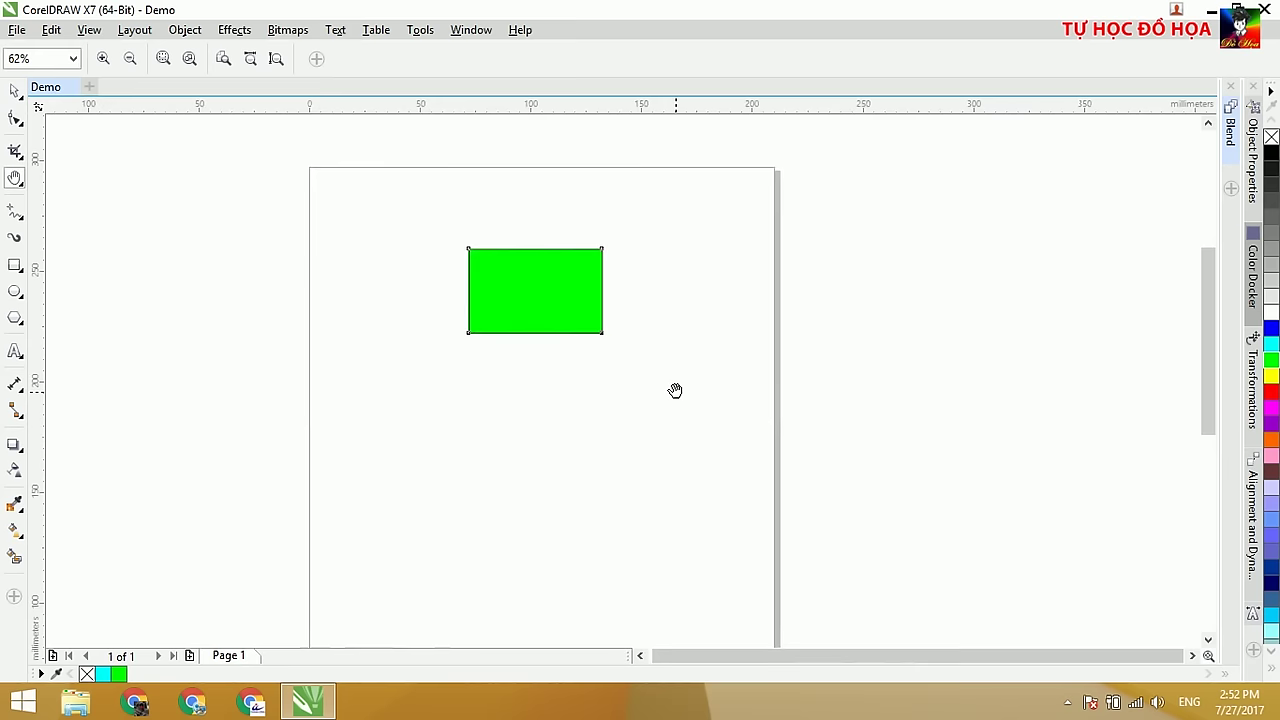
Step: Pan the view vertically towards the lower part of the page, checking it at different zoom levels
{"action": "key", "text": "Down"}
{"action": "key", "text": "Down"}
{"action": "key", "text": "Down"}
{"action": "key", "text": "Down"}
{"action": "key", "text": "Down"}
{"action": "key", "text": "Down"}
{"action": "key", "text": "Down"}
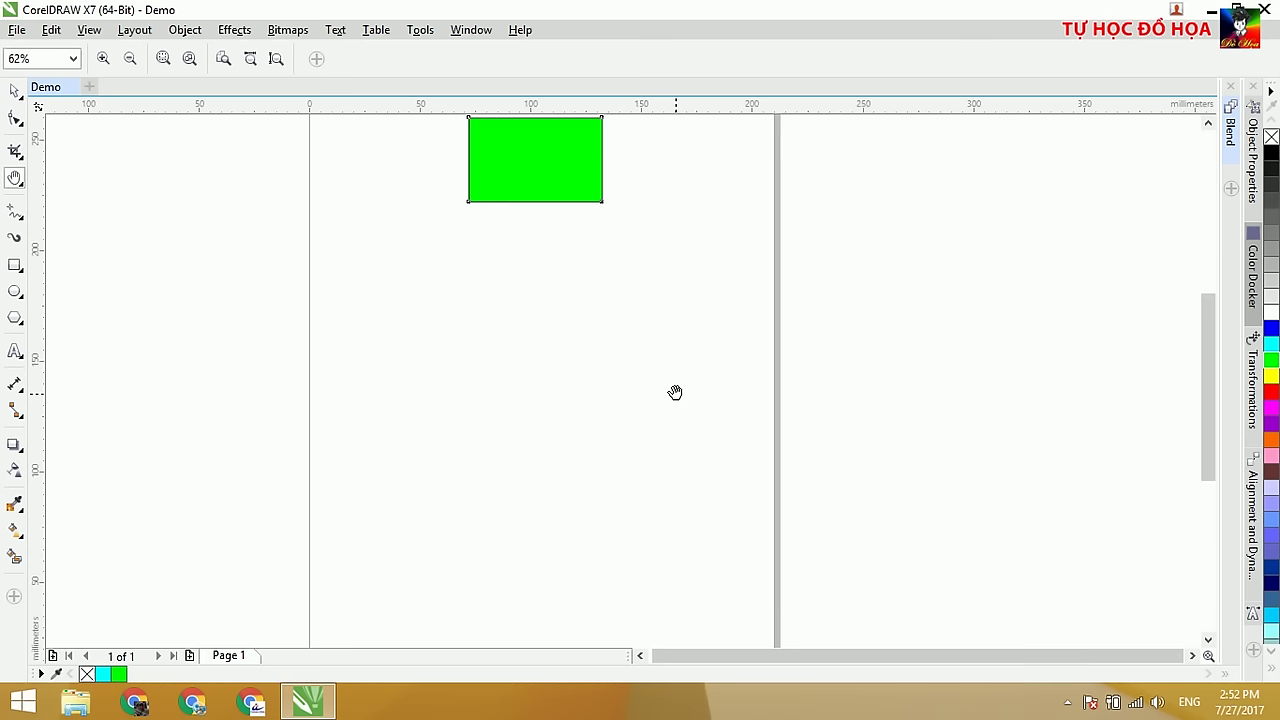
{"action": "scroll", "coordinate": [675, 392], "scroll_direction": "down", "scroll_amount": 2}
{"action": "scroll", "coordinate": [675, 392], "scroll_direction": "up", "scroll_amount": 1}
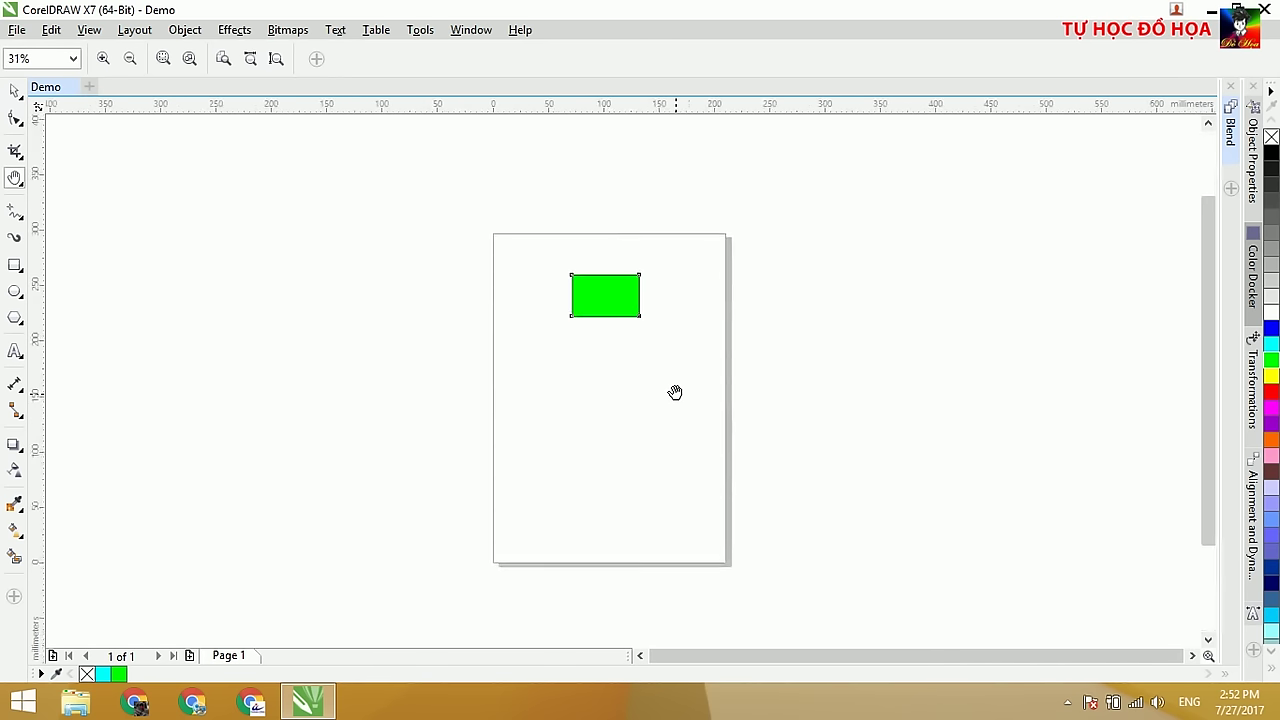
{"action": "key", "text": "Up"}
{"action": "key", "text": "Down"}
{"action": "key", "text": "Down"}
{"action": "key", "text": "Down"}
{"action": "key", "text": "Down"}
{"action": "key", "text": "Down"}
{"action": "scroll", "coordinate": [675, 401], "scroll_direction": "up", "scroll_amount": 1}
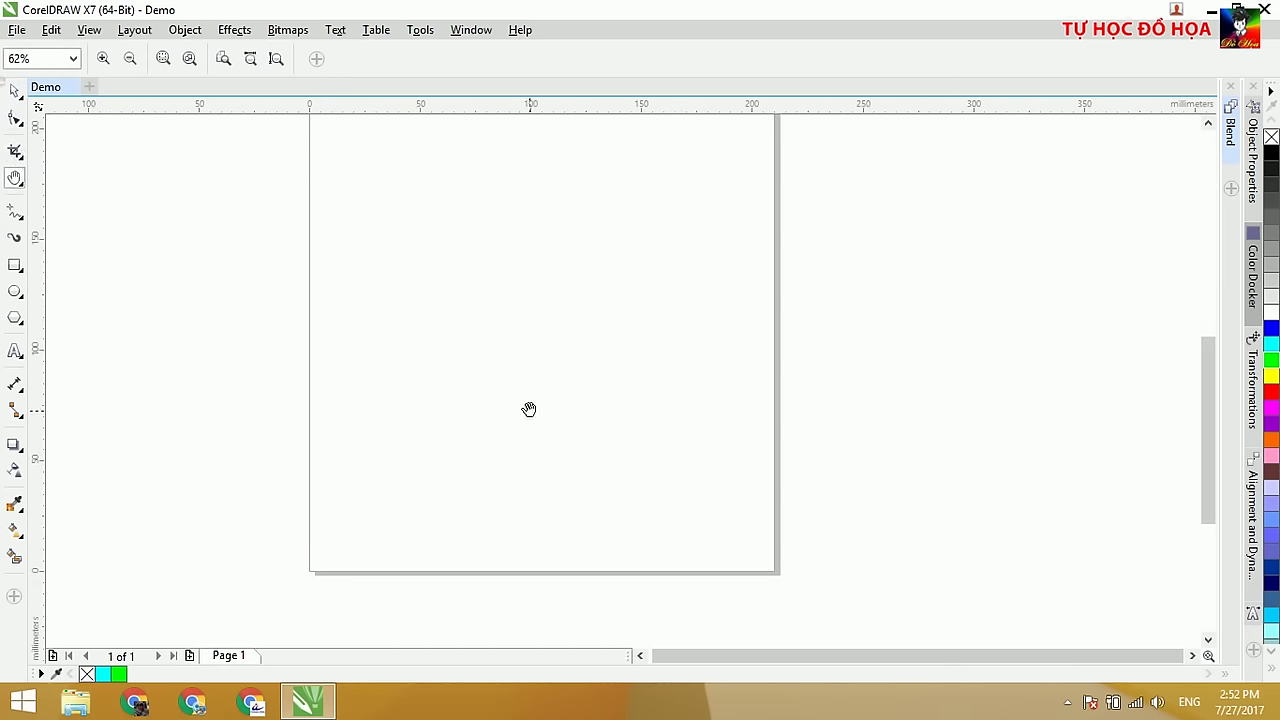
Step: Bring the green rectangle and the page's top edge back into view by panning and scrolling the page
{"action": "left_click_drag", "start_coordinate": [551, 274], "coordinate": [555, 346]}
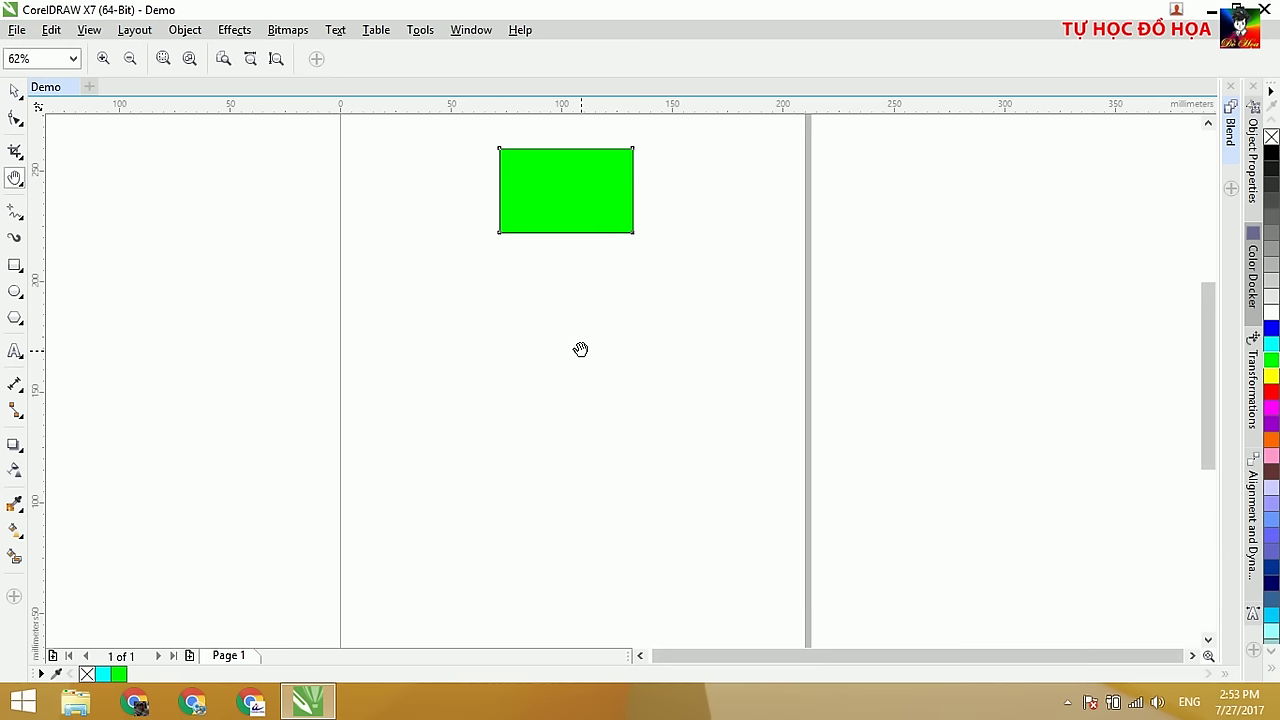
{"action": "scroll", "coordinate": [580, 349], "scroll_direction": "down", "scroll_amount": 2}
{"action": "scroll", "coordinate": [580, 349], "scroll_direction": "up", "scroll_amount": 2}
{"action": "scroll", "coordinate": [792, 658], "scroll_direction": "left", "scroll_amount": 1}
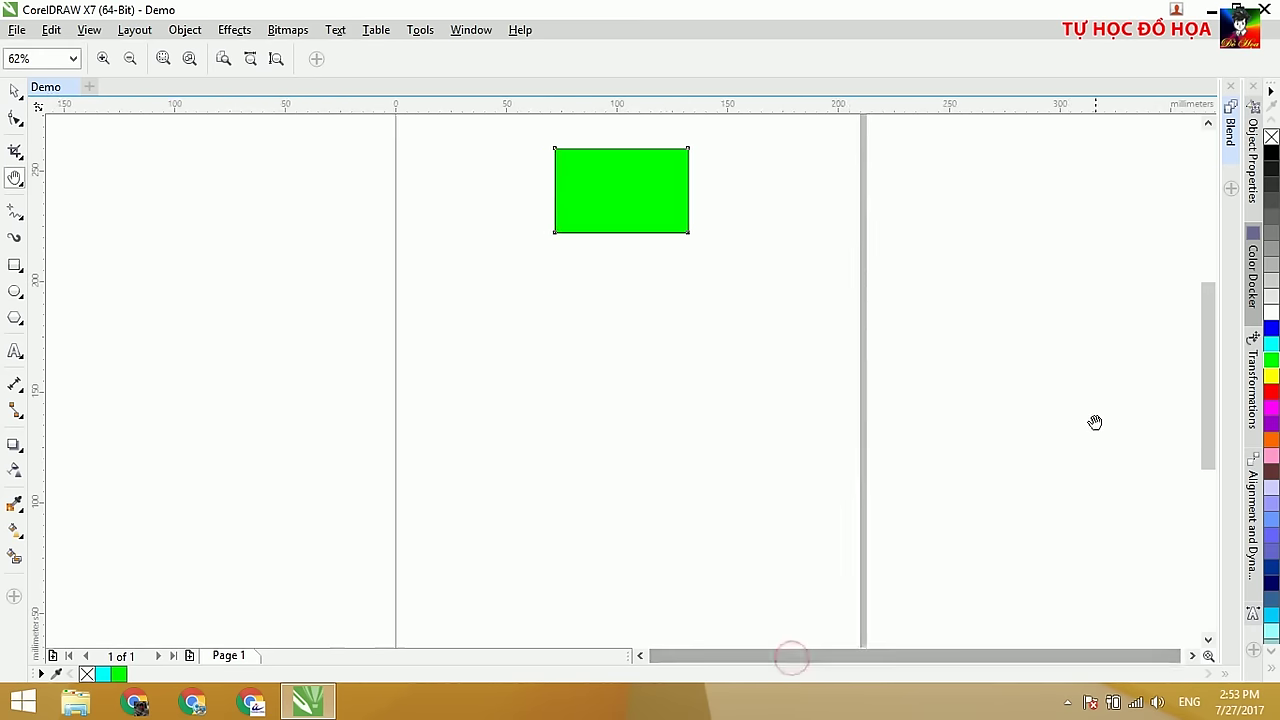
{"action": "left_click_drag", "start_coordinate": [1200, 360], "coordinate": [1171, 323]}
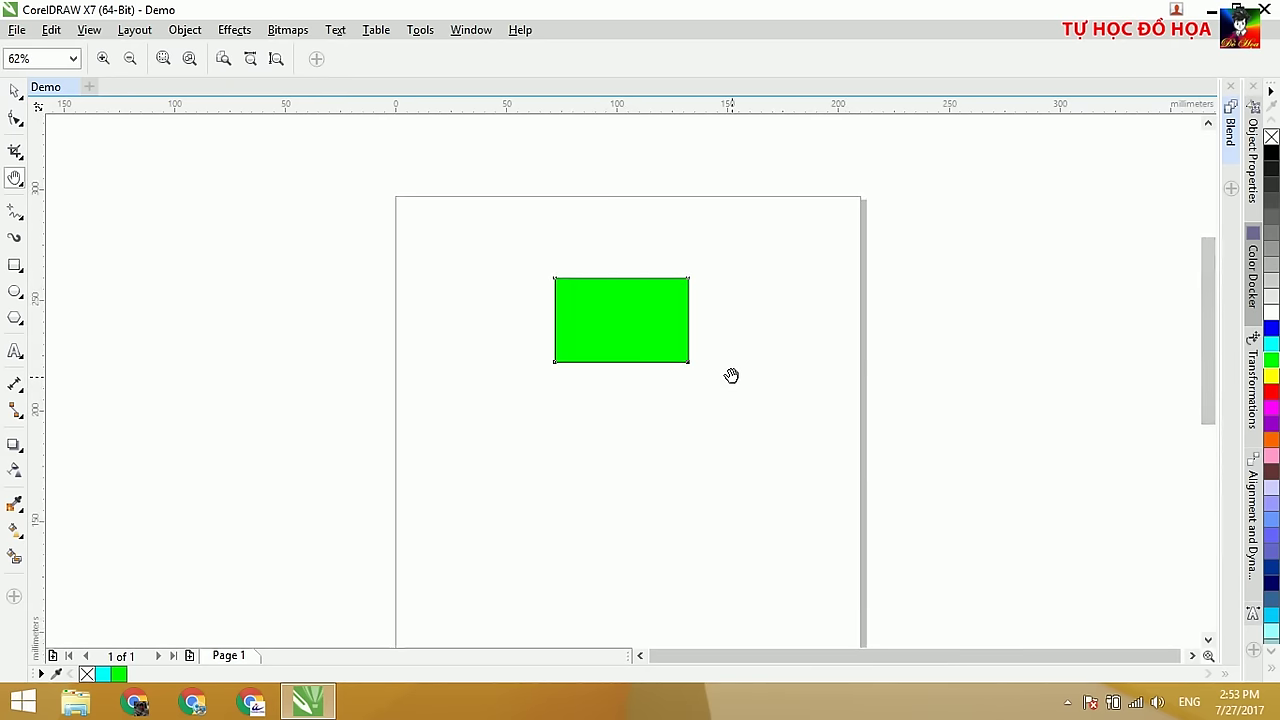
{"action": "left_click_drag", "start_coordinate": [729, 374], "coordinate": [586, 395]}
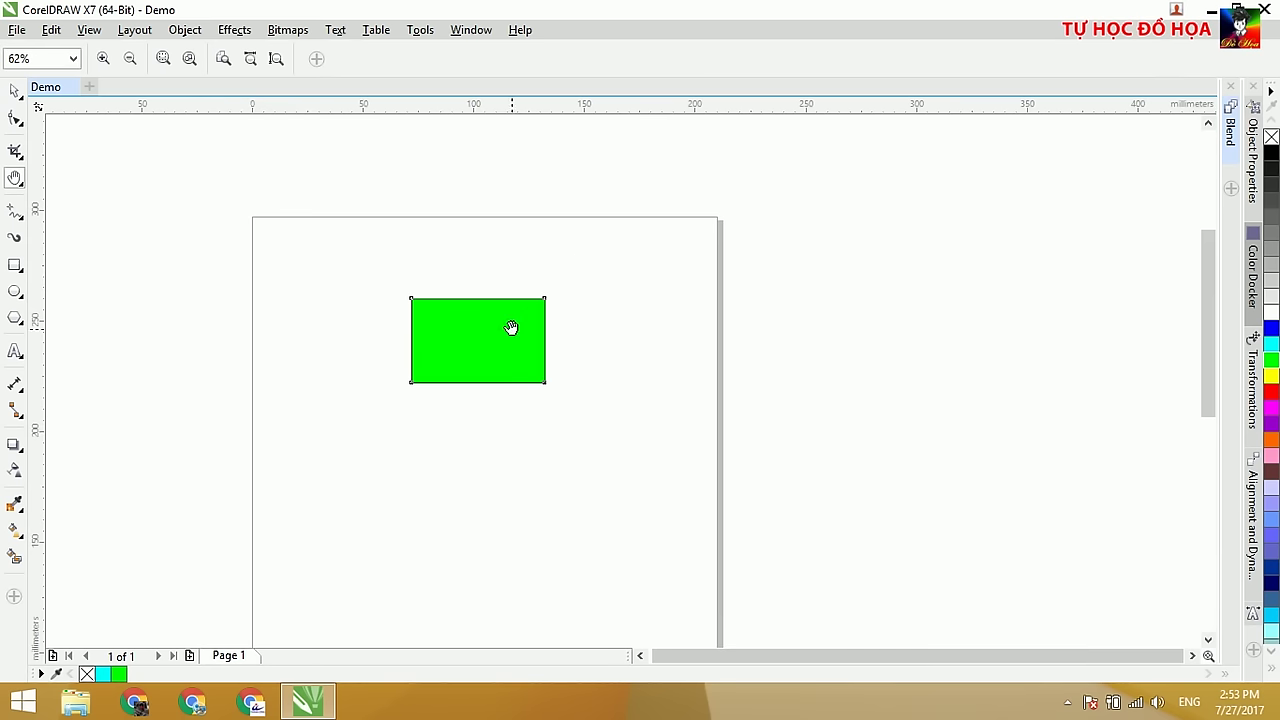
Step: Create a new A4 document with three pages
{"action": "left_click", "coordinate": [17, 29]}
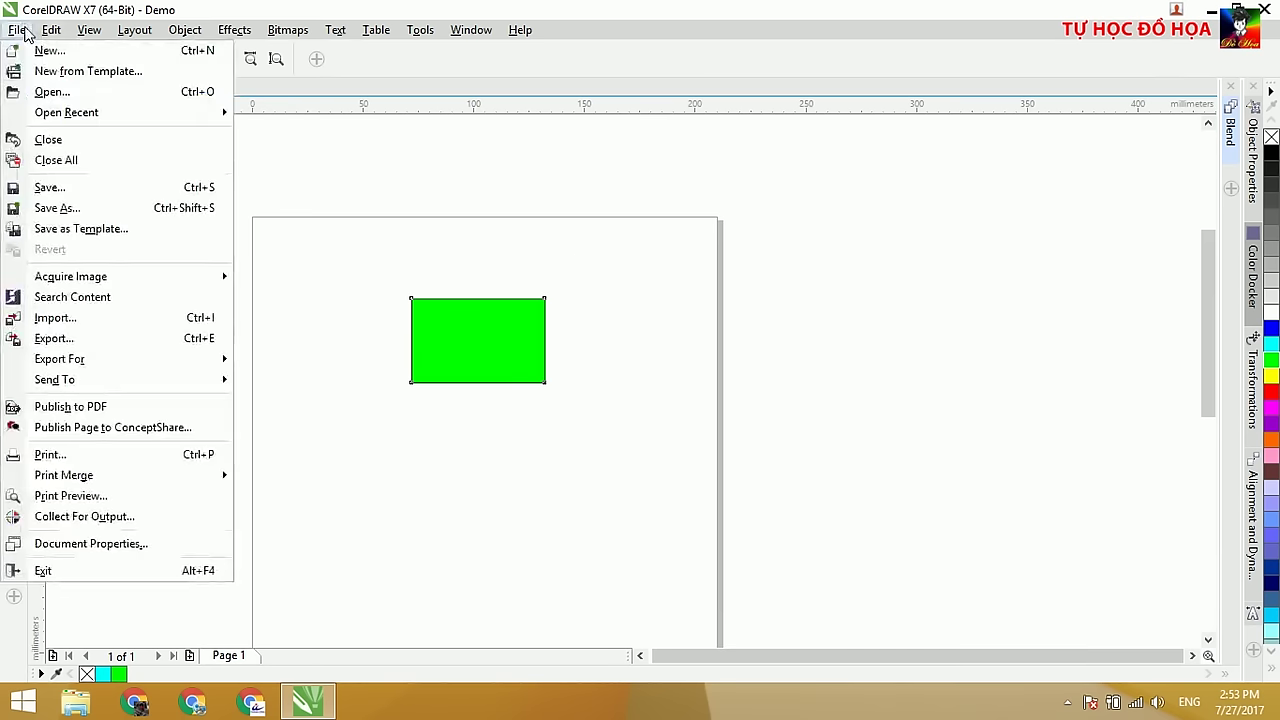
{"action": "left_click", "coordinate": [47, 30]}
{"action": "left_click", "coordinate": [17, 29]}
{"action": "left_click", "coordinate": [40, 50]}
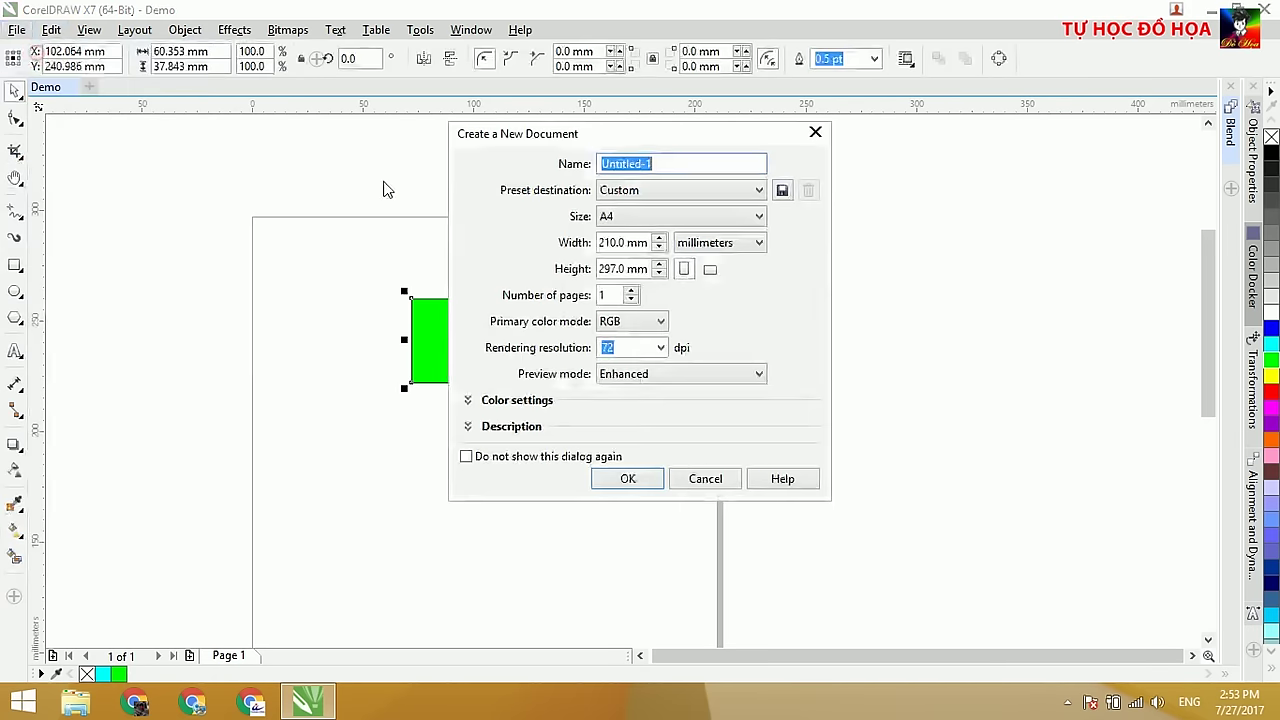
{"action": "left_click", "coordinate": [631, 290]}
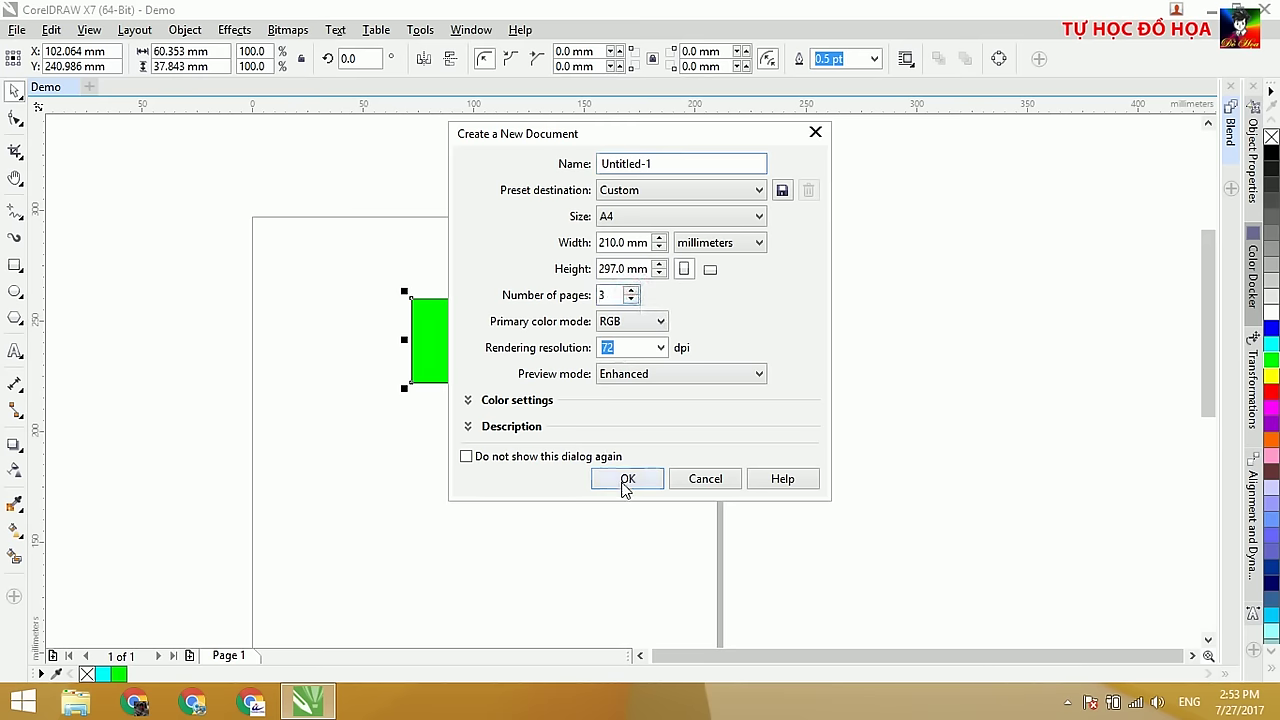
{"action": "left_click", "coordinate": [626, 479]}
Step: Switch back and forth between page 1 and page 2, and make page 3 active
{"action": "scroll", "coordinate": [845, 390], "scroll_direction": "down", "scroll_amount": 2}
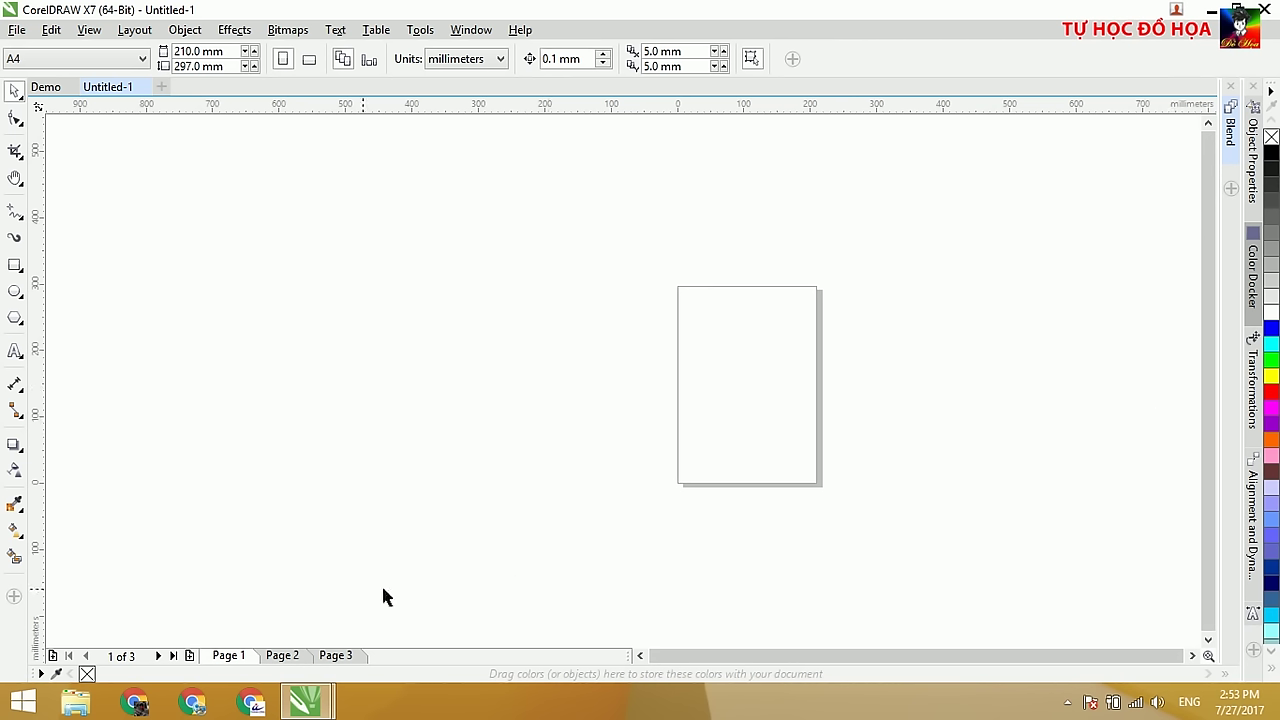
{"action": "left_click", "coordinate": [286, 657]}
{"action": "left_click", "coordinate": [230, 656]}
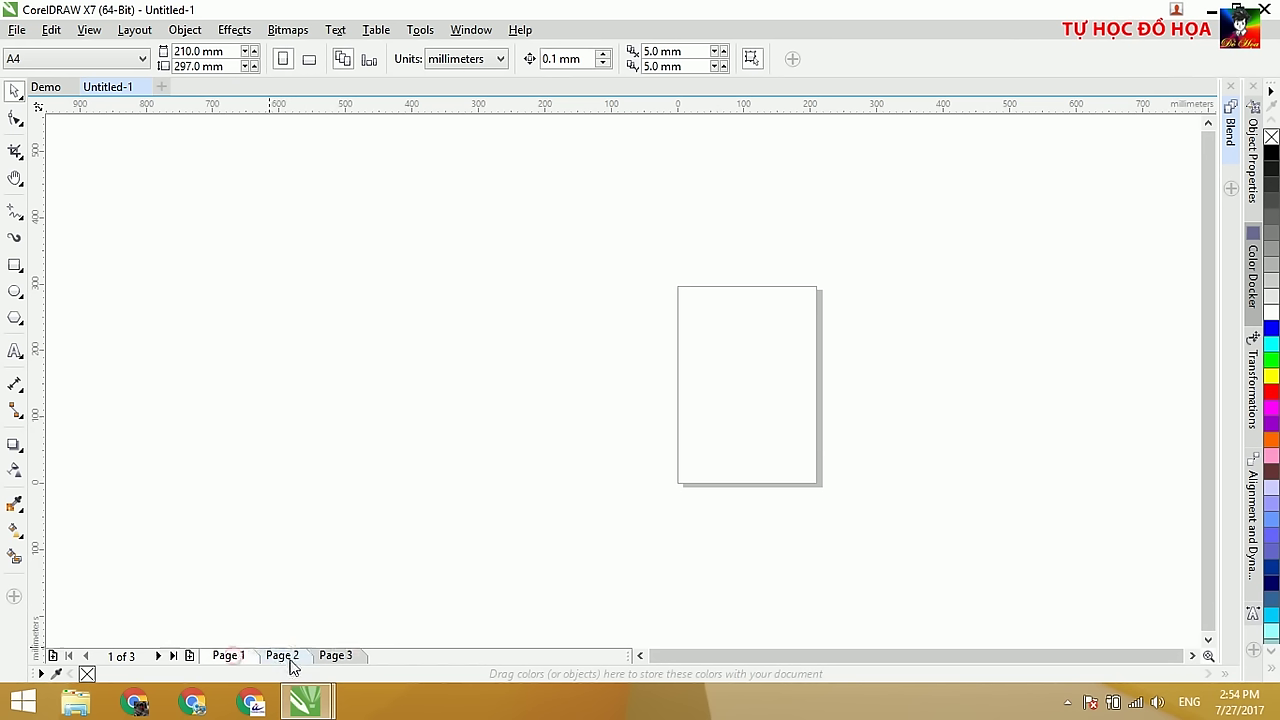
{"action": "left_click", "coordinate": [286, 660]}
{"action": "left_click", "coordinate": [333, 658]}
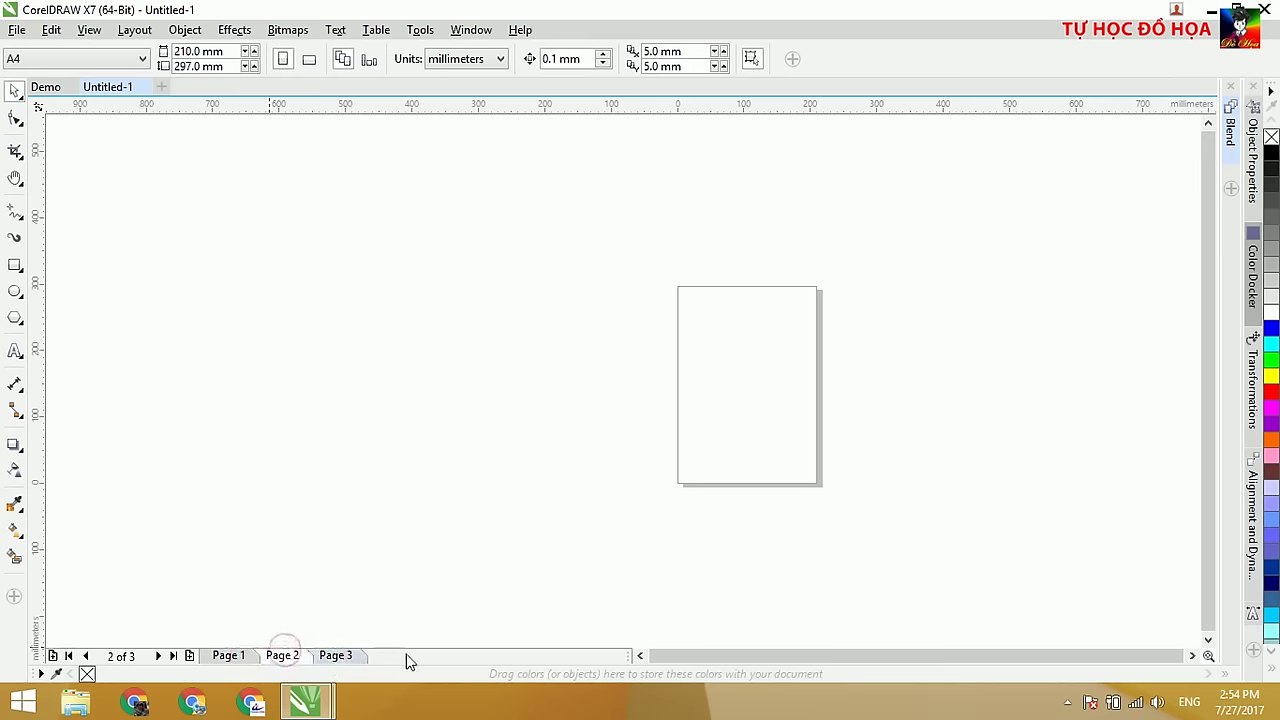
{"action": "right_click", "coordinate": [805, 209]}
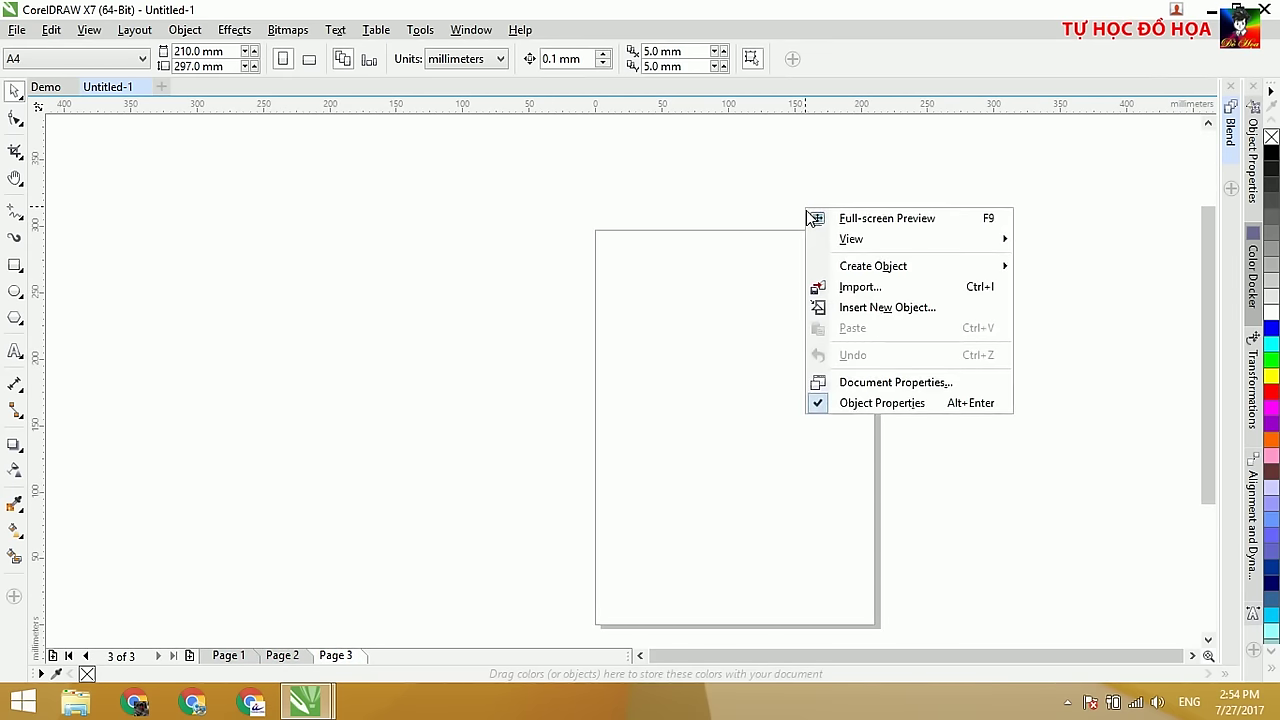
{"action": "left_click", "coordinate": [691, 190]}
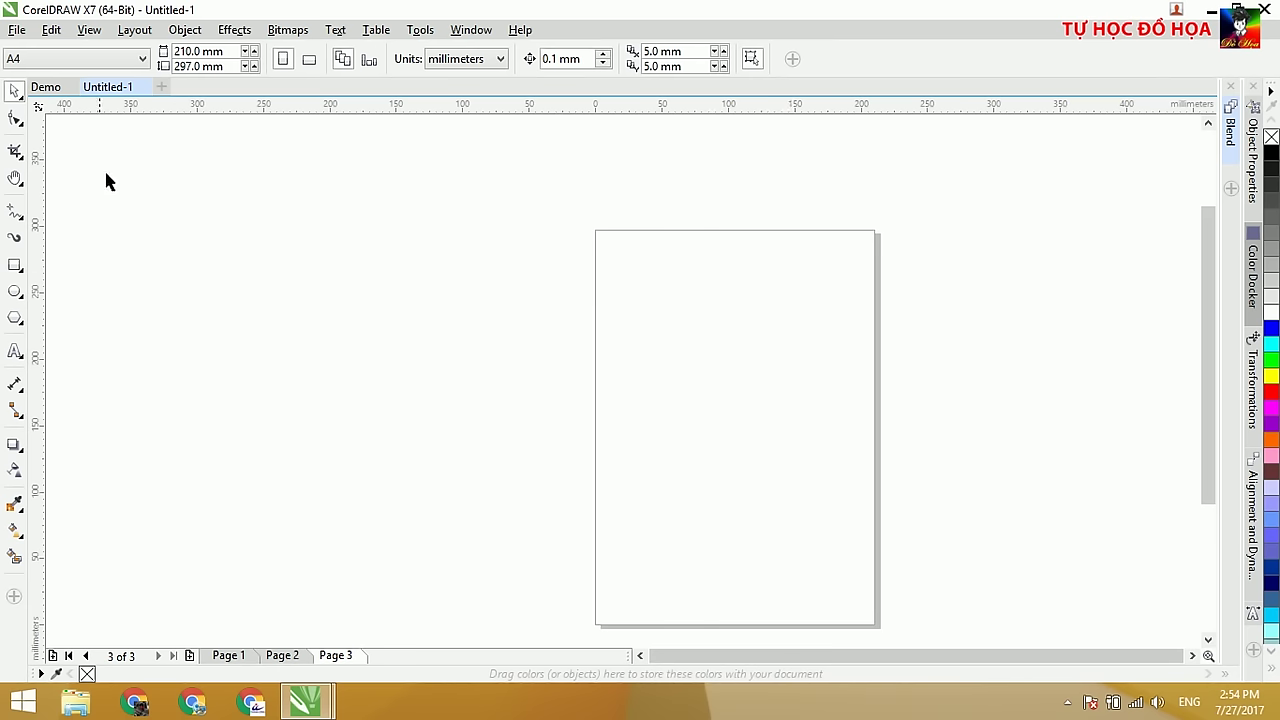
Step: Draw a rectangle of about 78 × 77 mm in the upper part of page 3 and one of about 126 × 71 mm below it
{"action": "left_click", "coordinate": [15, 265]}
{"action": "left_click_drag", "start_coordinate": [635, 284], "coordinate": [739, 386]}
{"action": "left_click_drag", "start_coordinate": [672, 427], "coordinate": [840, 520]}
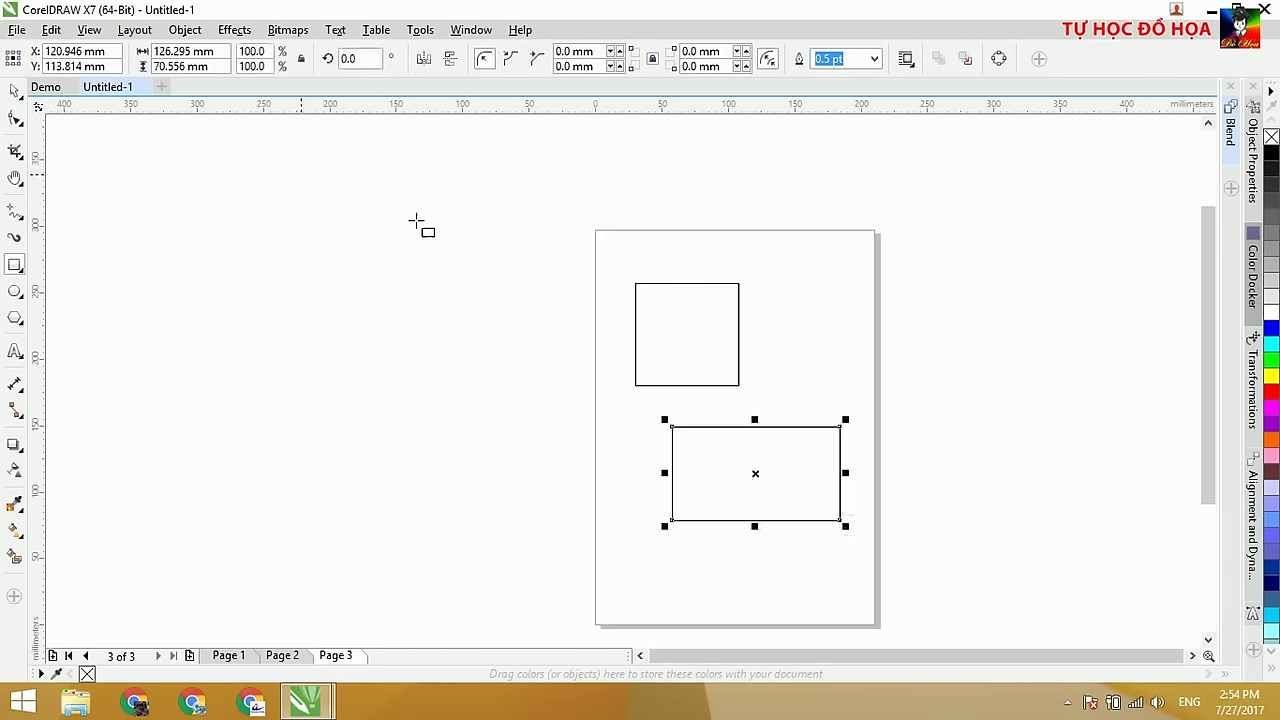
Step: Move the nearly square rectangle over the page's upper-left corner and the wide rectangle up into the page's upper half
{"action": "left_click", "coordinate": [15, 91]}
{"action": "left_click", "coordinate": [694, 317]}
{"action": "left_click_drag", "start_coordinate": [726, 357], "coordinate": [663, 263]}
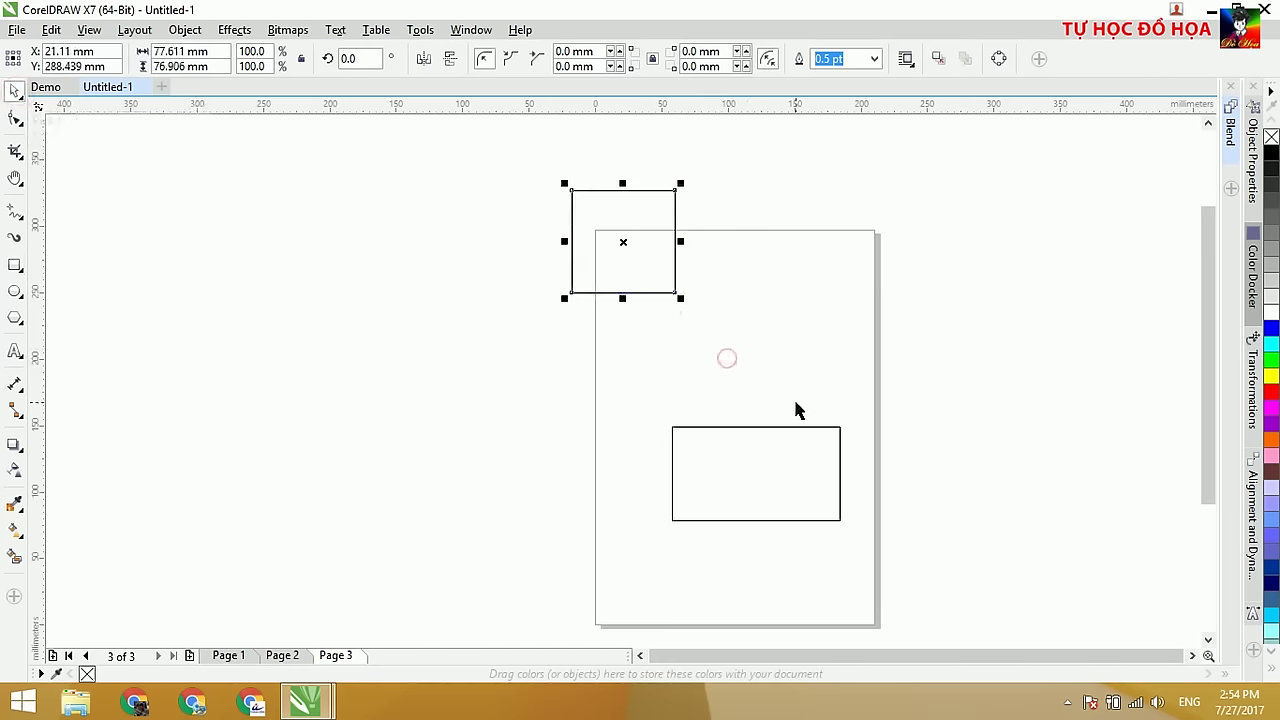
{"action": "left_click_drag", "start_coordinate": [783, 457], "coordinate": [800, 363]}
{"action": "left_click", "coordinate": [778, 240]}
{"action": "left_click", "coordinate": [804, 395]}
{"action": "left_click", "coordinate": [797, 366]}
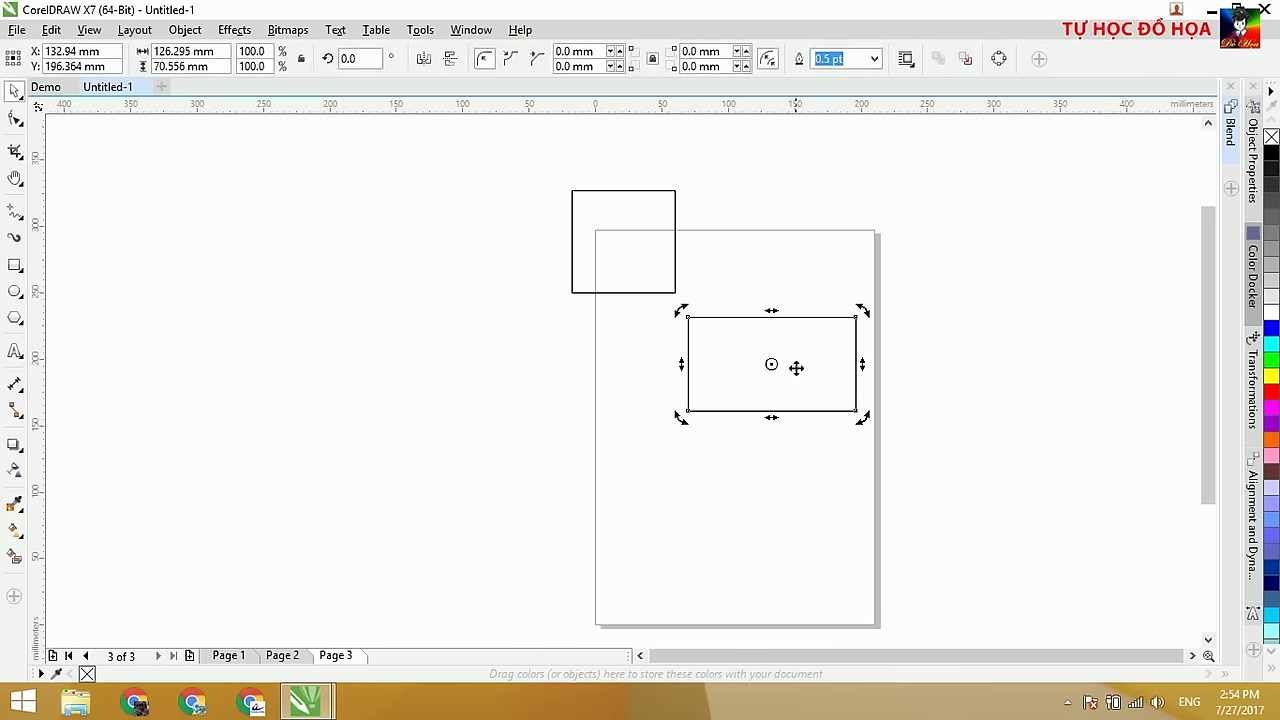
Step: Select both rectangles together, first by adding one to the other and again with a selection frame, clearing the selection each time
{"action": "left_click", "coordinate": [811, 244]}
{"action": "left_click", "coordinate": [651, 238]}
{"action": "left_click", "coordinate": [777, 366], "text": "shift"}
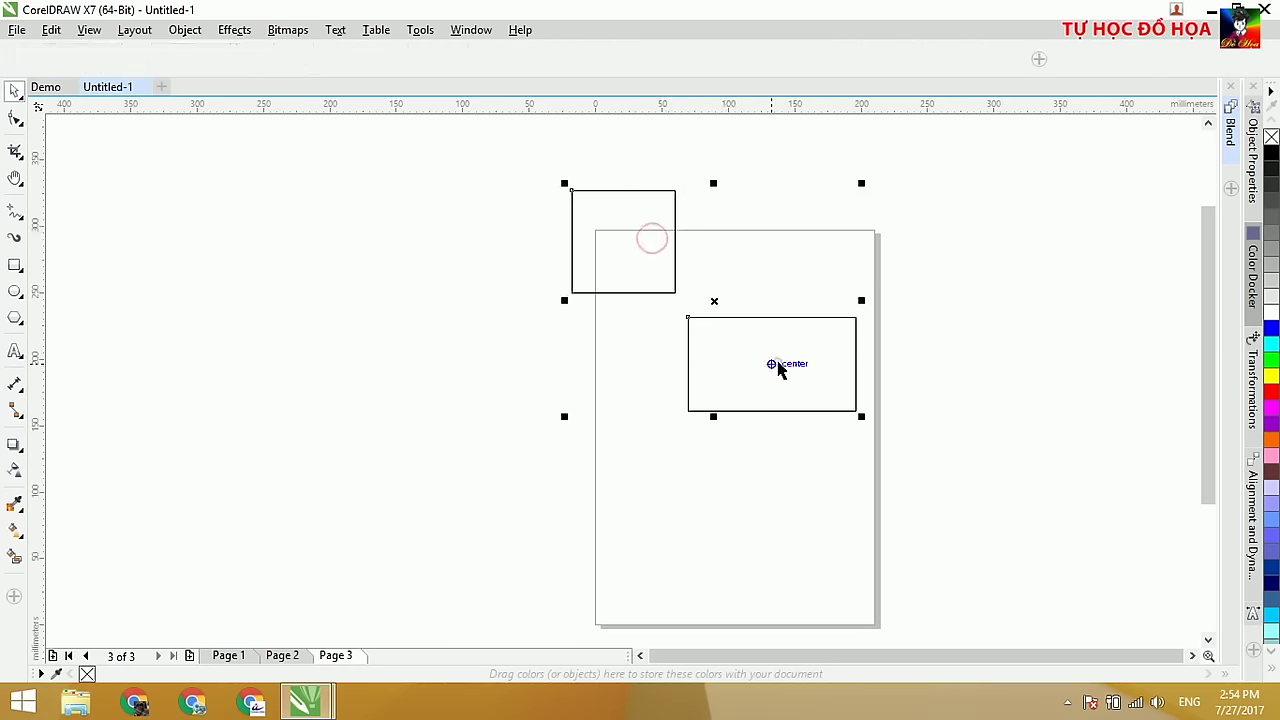
{"action": "left_click", "coordinate": [453, 266]}
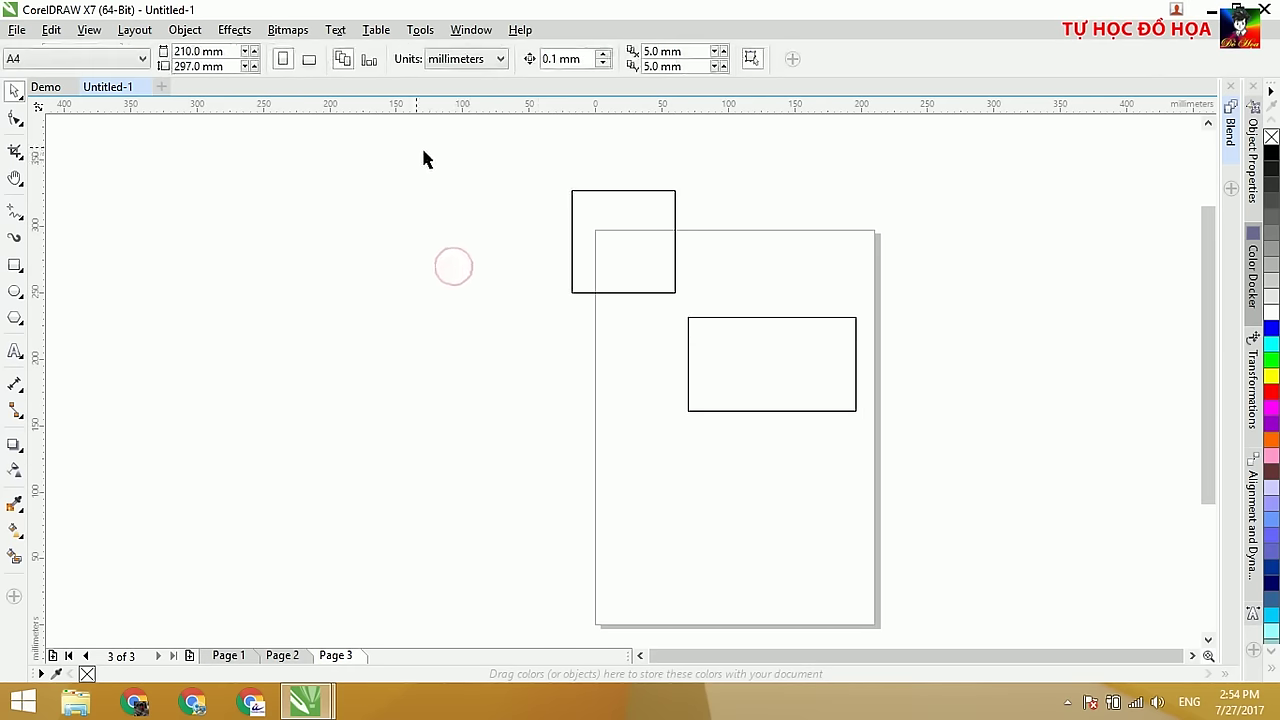
{"action": "left_click_drag", "start_coordinate": [457, 131], "coordinate": [951, 490]}
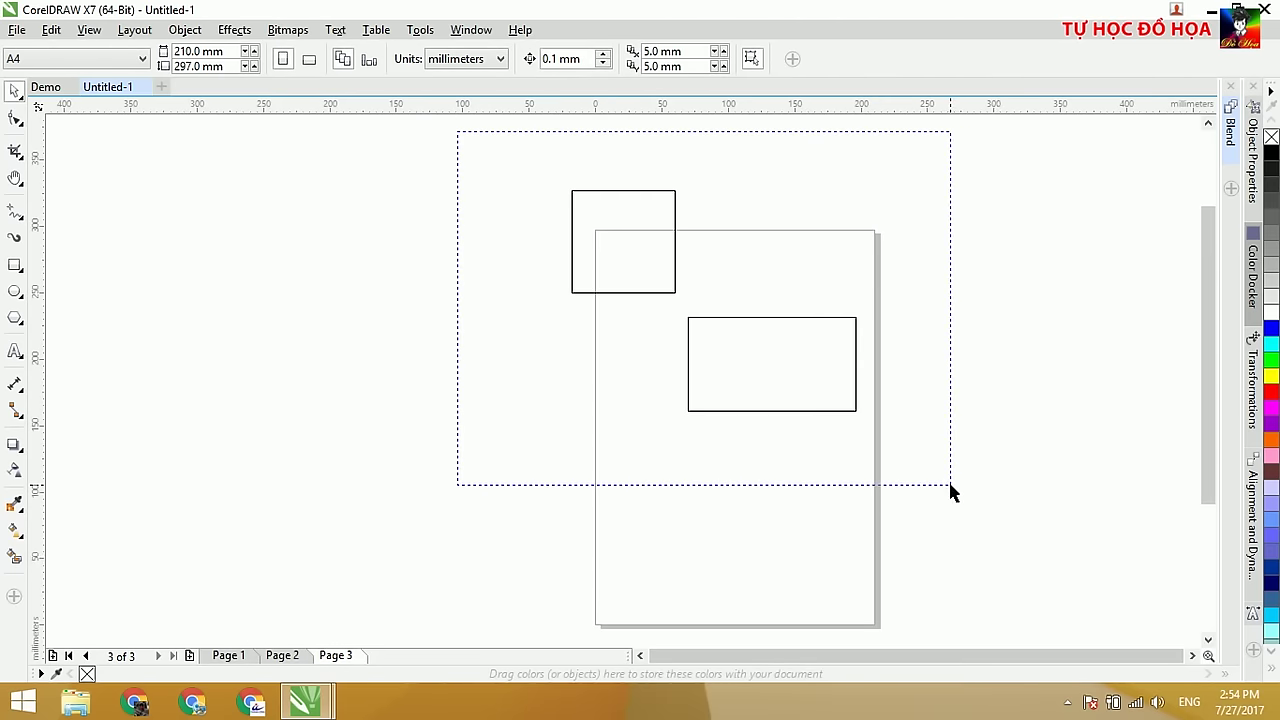
{"action": "left_click_drag", "start_coordinate": [951, 490], "coordinate": [951, 490]}
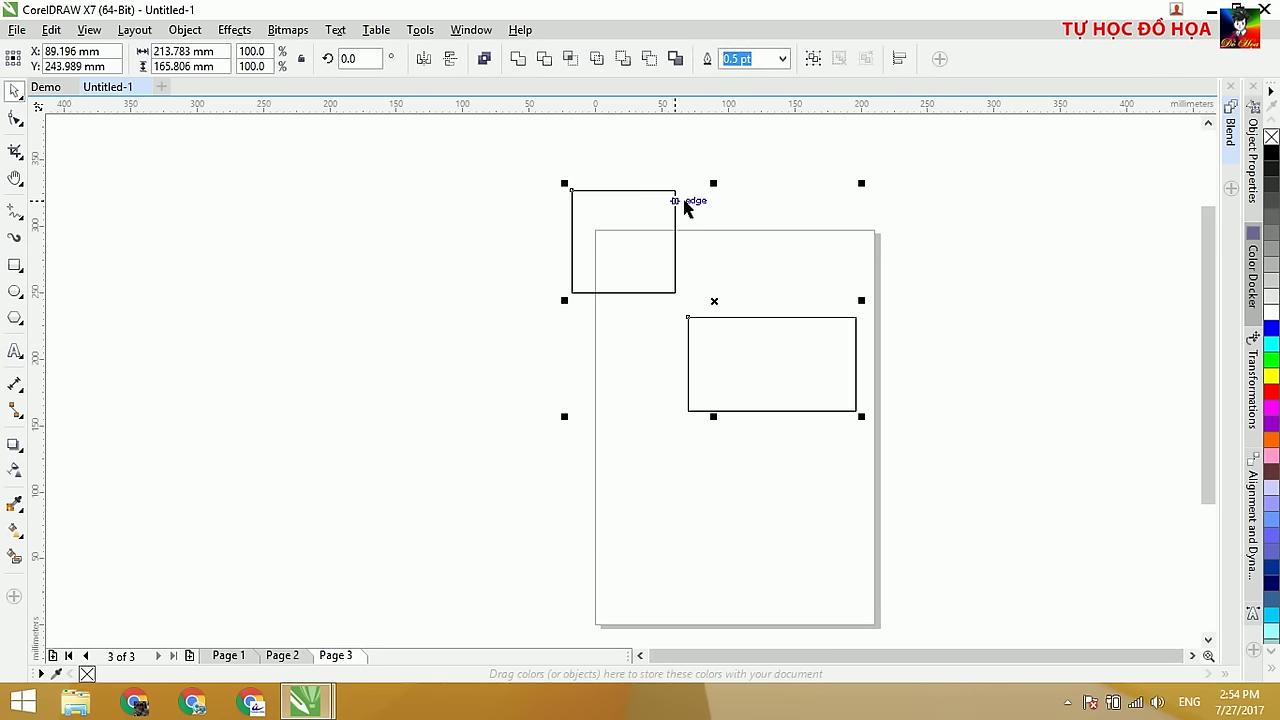
{"action": "left_click", "coordinate": [410, 232]}
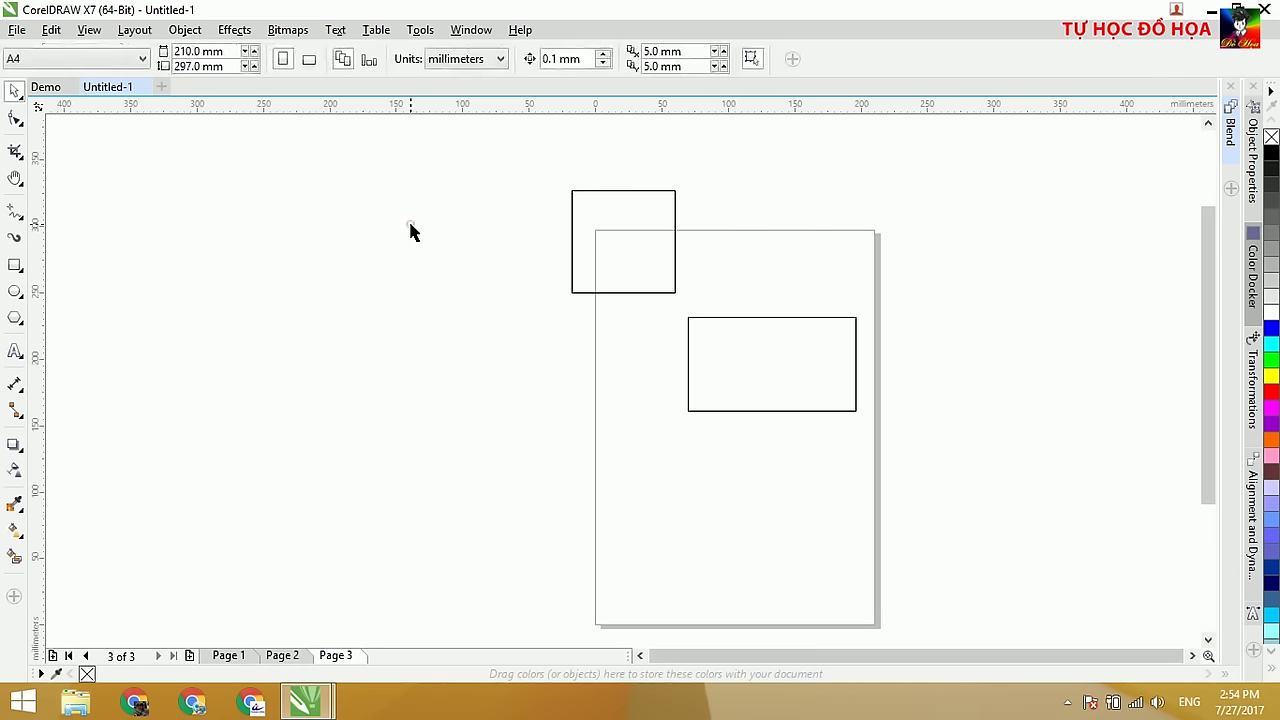
Step: Rotate the nearly square rectangle at the page corner counter-clockwise by about 3.6 degrees
{"action": "left_click", "coordinate": [612, 240]}
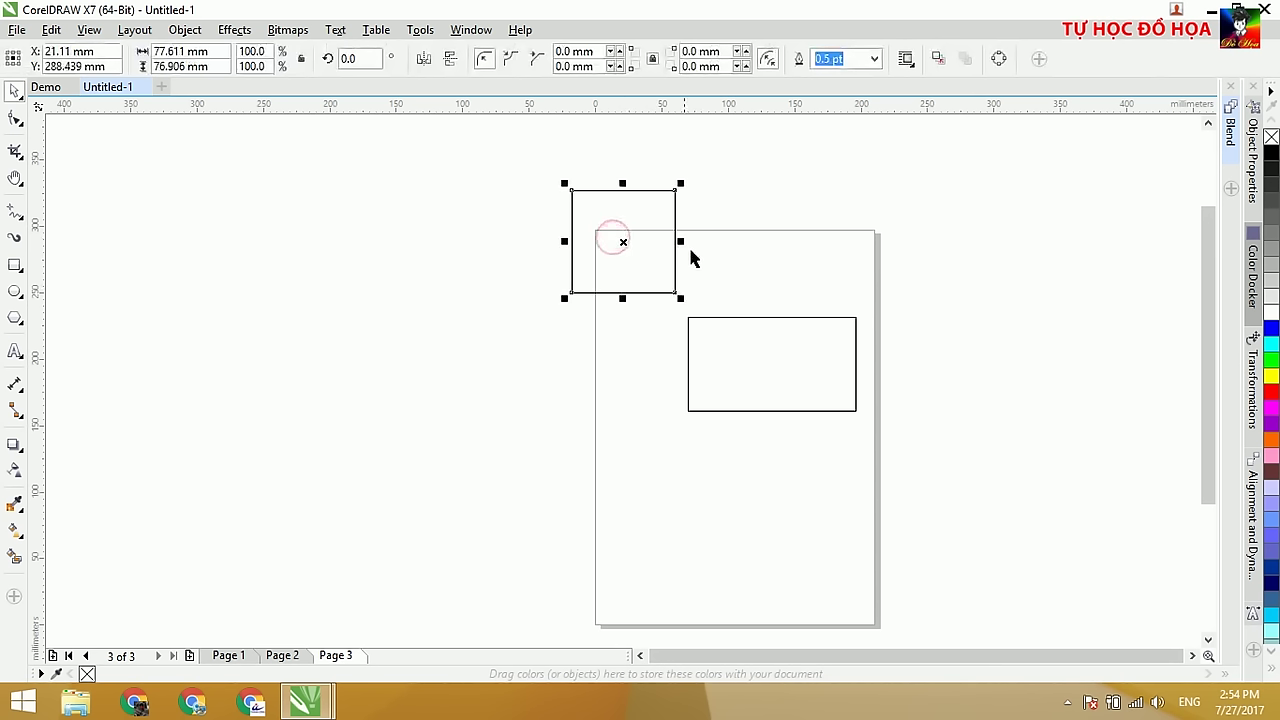
{"action": "left_click", "coordinate": [627, 204]}
{"action": "mouse_move", "coordinate": [684, 181]}
{"action": "left_mouse_down"}
{"action": "mouse_move", "coordinate": [703, 194]}
{"action": "mouse_move", "coordinate": [654, 206]}
{"action": "mouse_move", "coordinate": [611, 345]}
{"action": "left_mouse_up"}
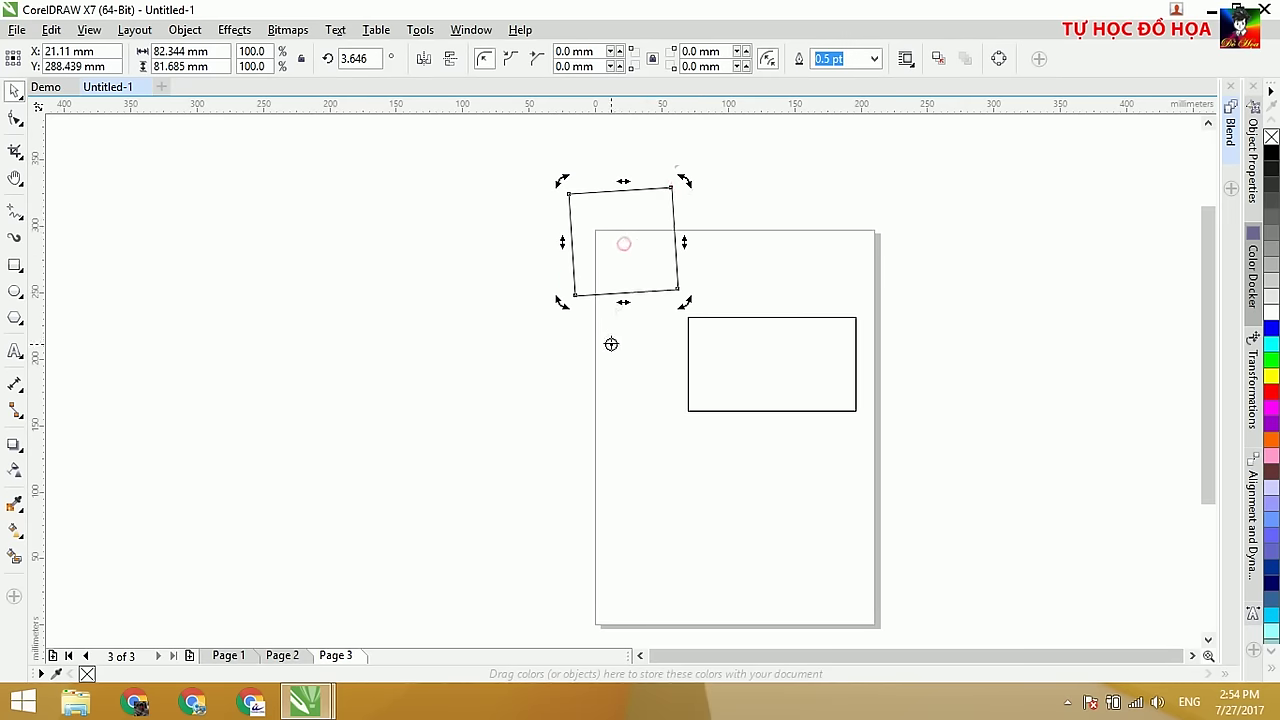
{"action": "left_click", "coordinate": [687, 176]}
{"action": "left_click", "coordinate": [675, 210]}
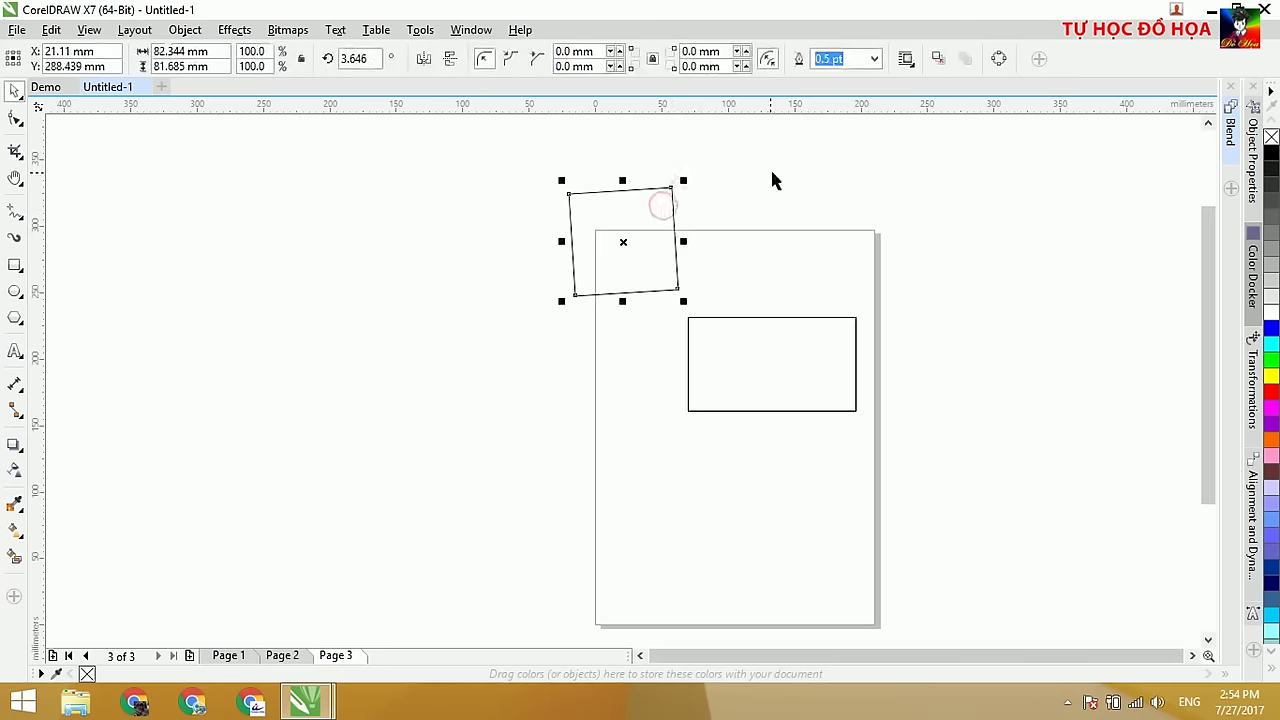
Step: Select both rectangles on page 3 and delete them
{"action": "left_click_drag", "start_coordinate": [517, 160], "coordinate": [934, 480]}
{"action": "key", "text": "Delete"}
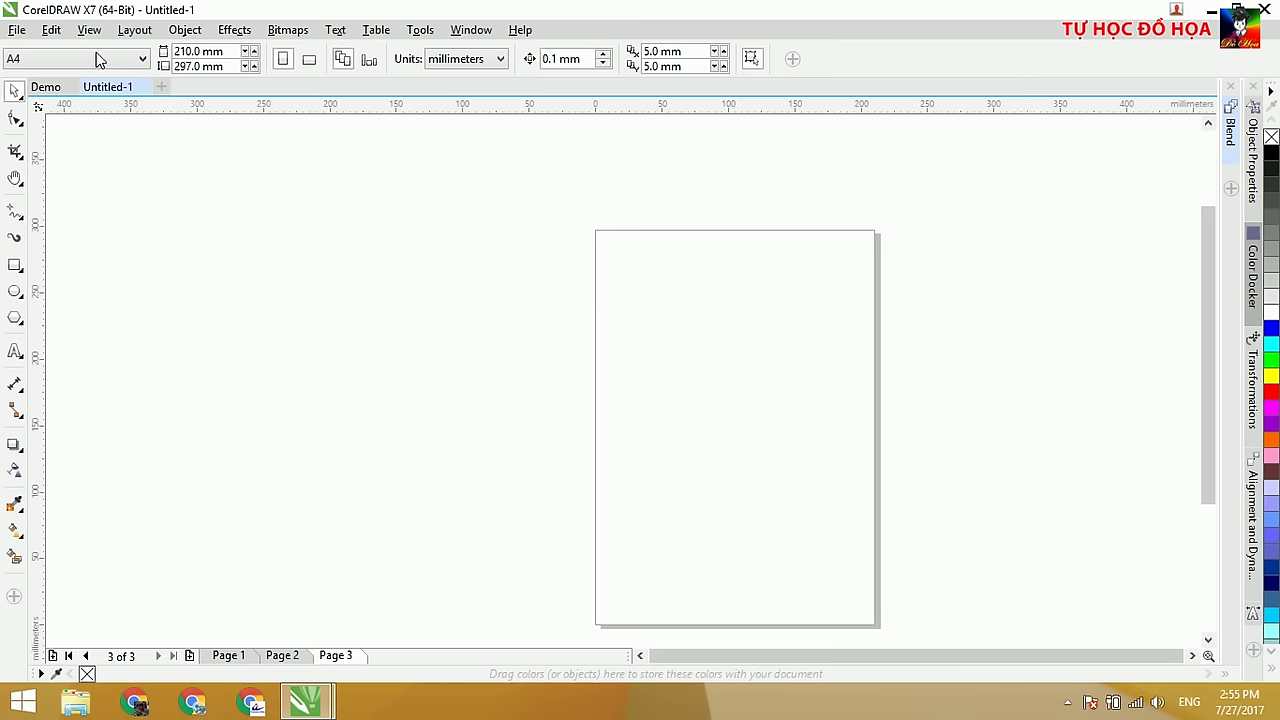
Step: Import the image "Backup_of_corel draw logo version x5" from the Desktop and place it at original size in the page's lower part
{"action": "left_click", "coordinate": [18, 30]}
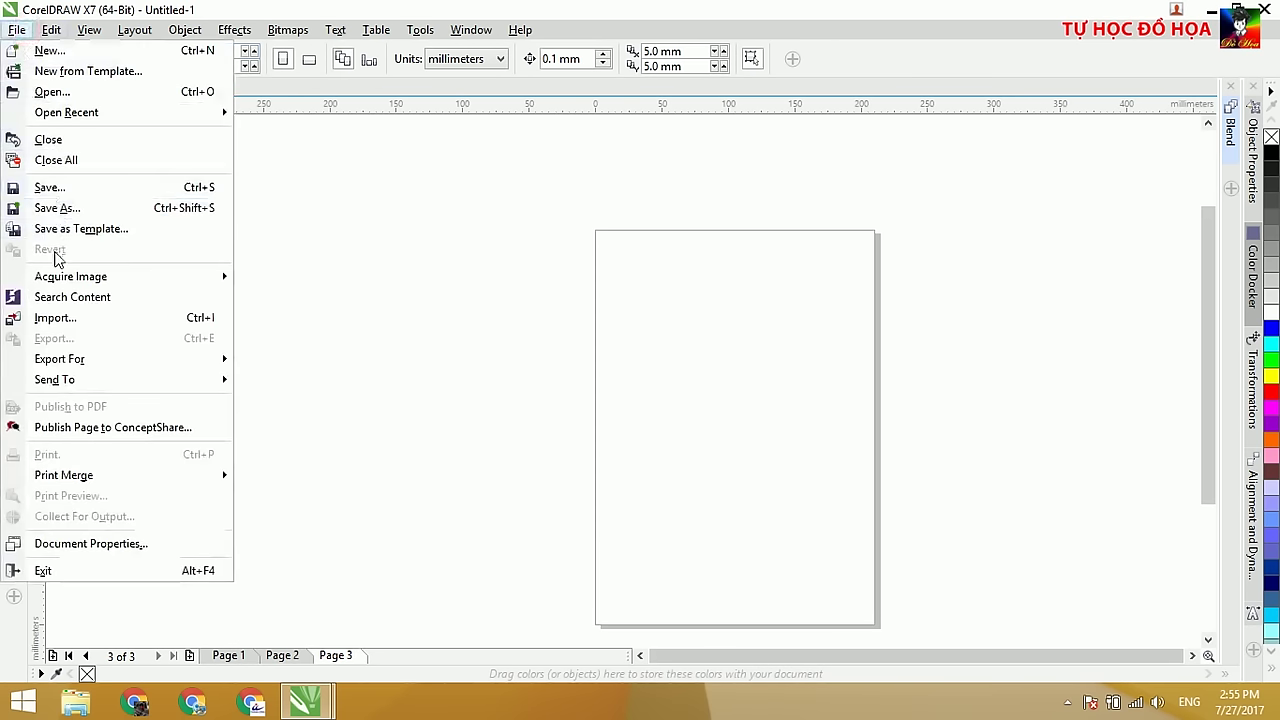
{"action": "left_click", "coordinate": [103, 321]}
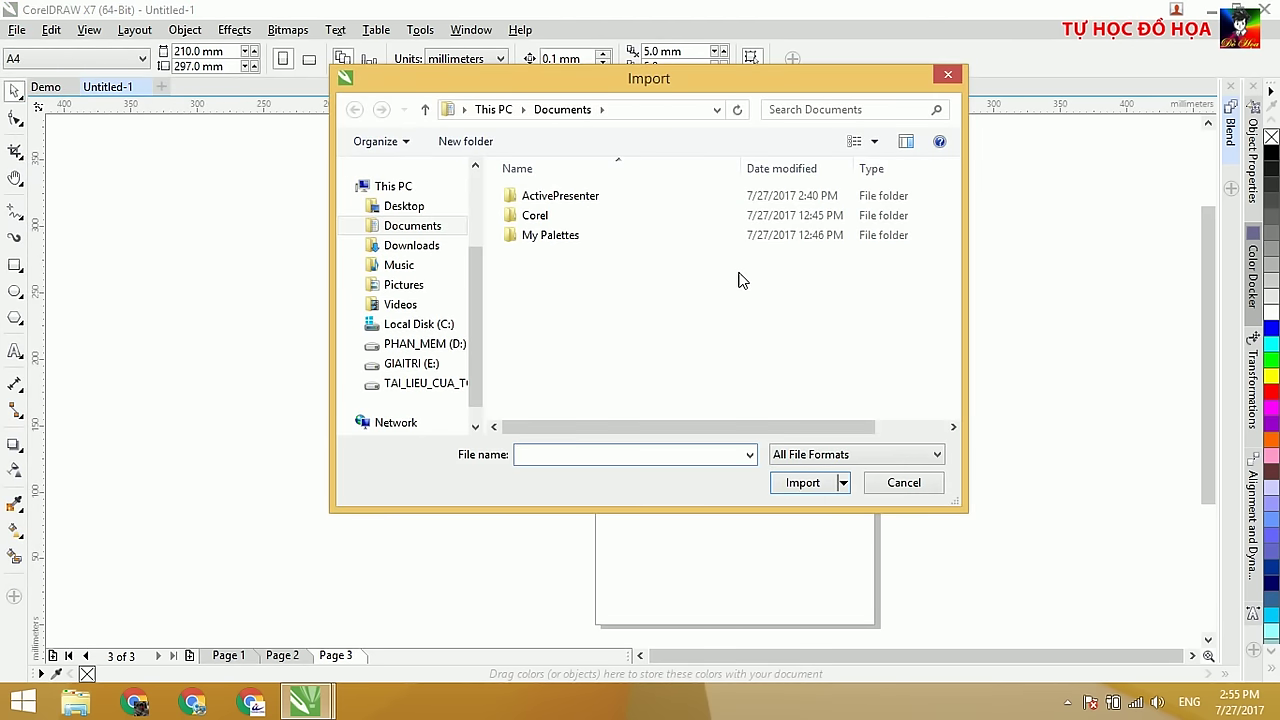
{"action": "left_click", "coordinate": [402, 206]}
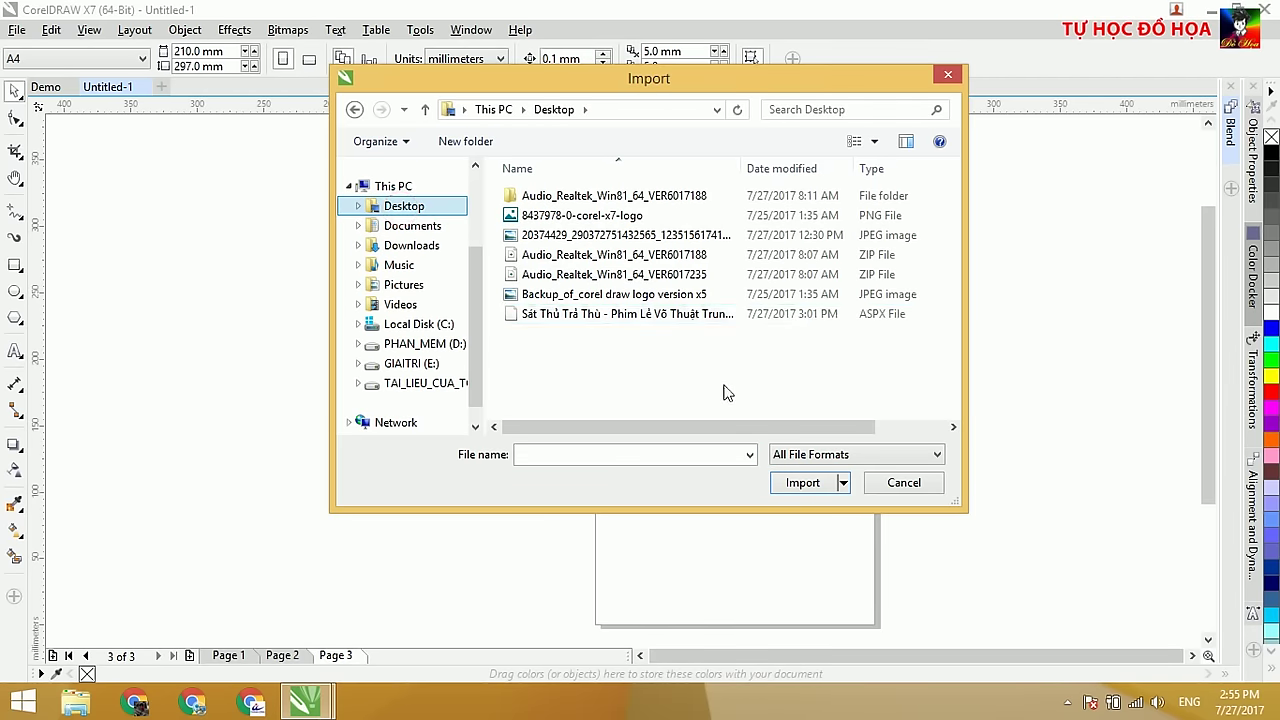
{"action": "left_click", "coordinate": [757, 342]}
{"action": "scroll", "coordinate": [757, 348], "scroll_direction": "up", "scroll_amount": 4, "text": "ctrl"}
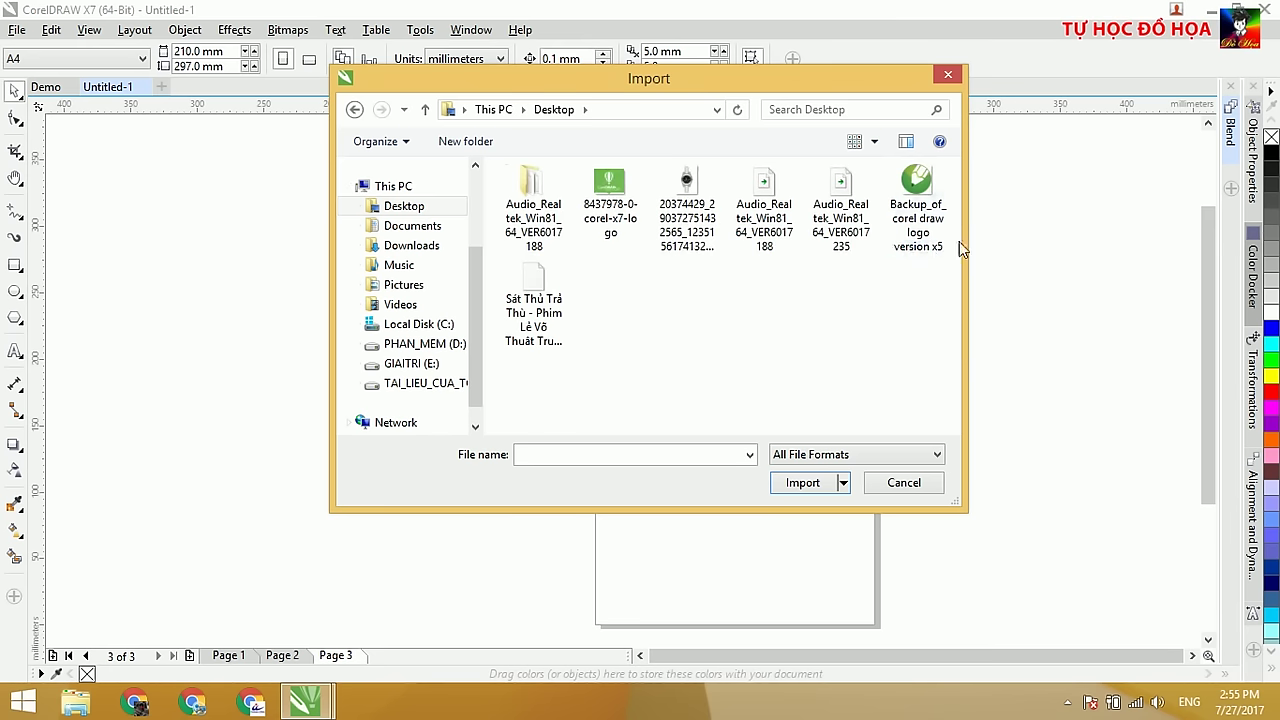
{"action": "left_click", "coordinate": [930, 192]}
{"action": "left_click", "coordinate": [803, 482]}
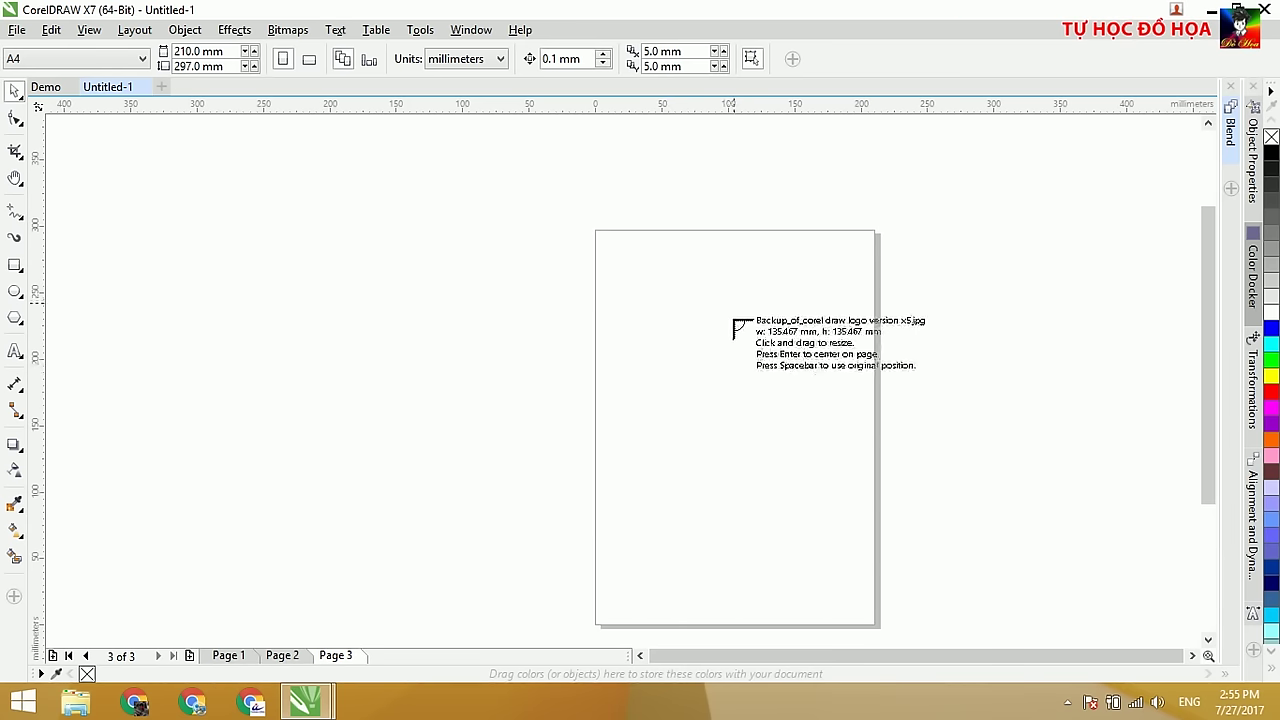
{"action": "left_click", "coordinate": [672, 367]}
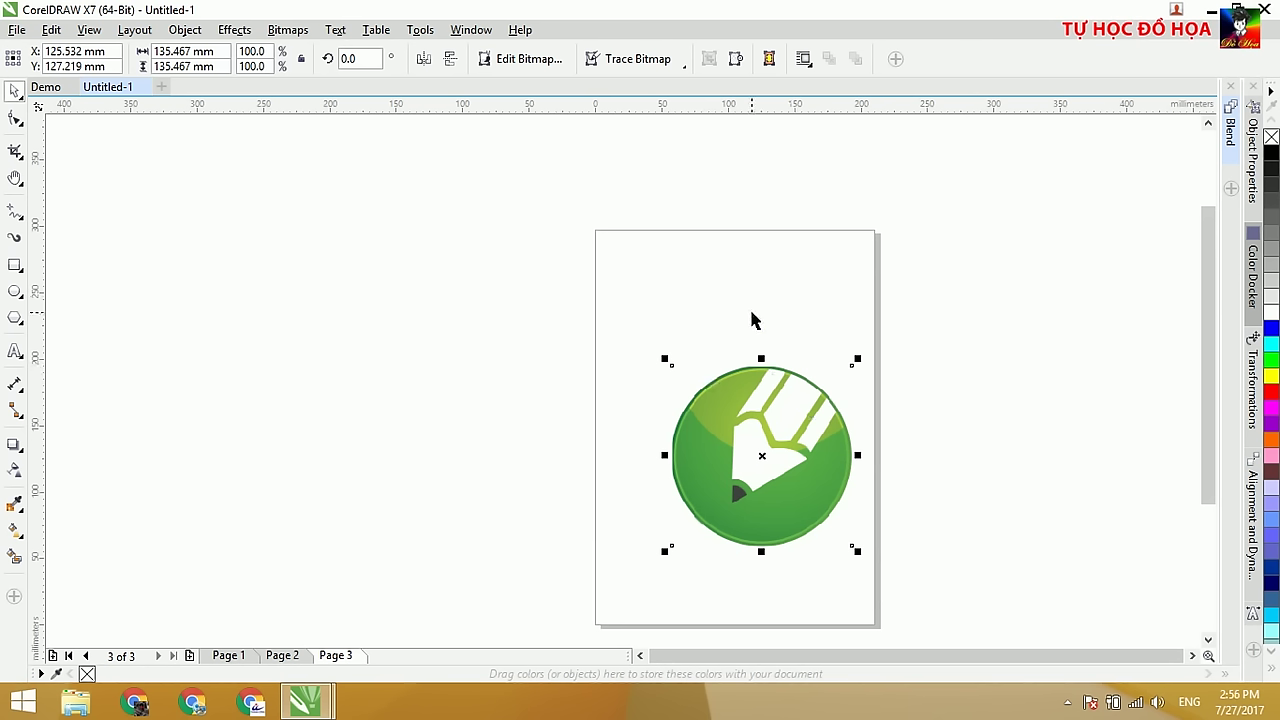
Step: Bring the same logo image in from the Windows desktop over the page's upper-left area, and delete the copy imported first
{"action": "left_click", "coordinate": [1213, 9]}
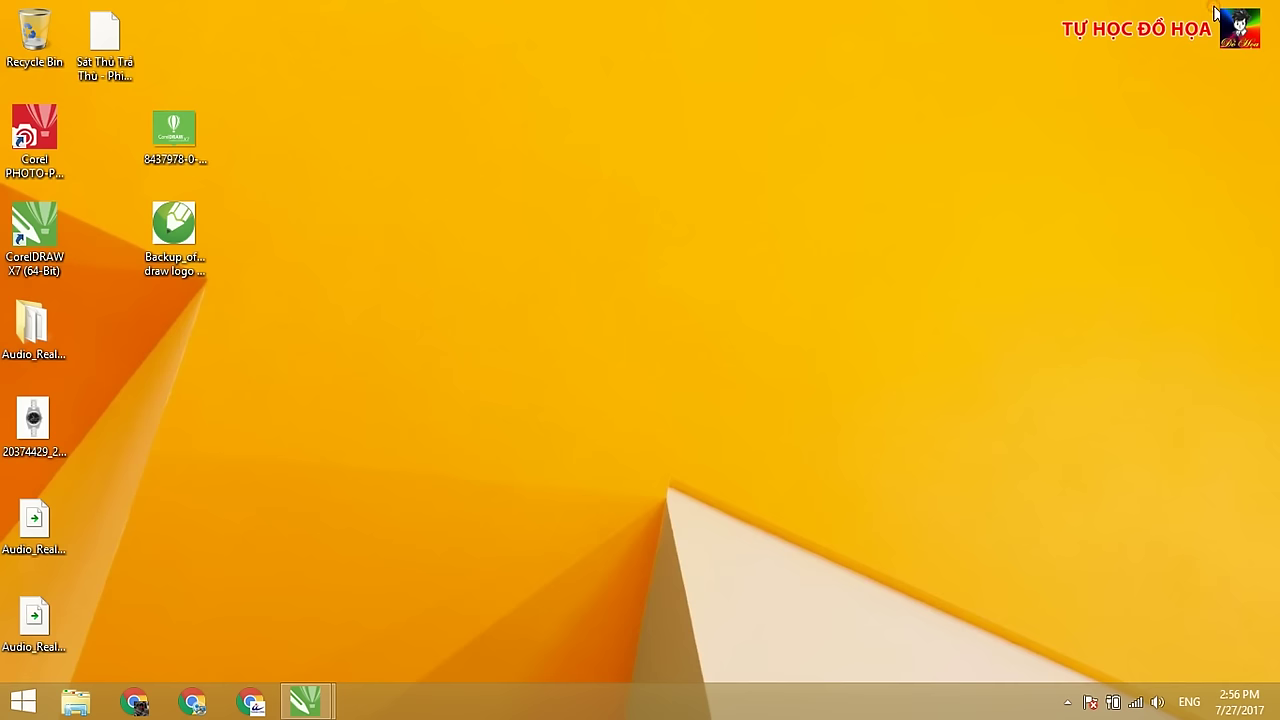
{"action": "left_click_drag", "start_coordinate": [174, 224], "coordinate": [625, 290]}
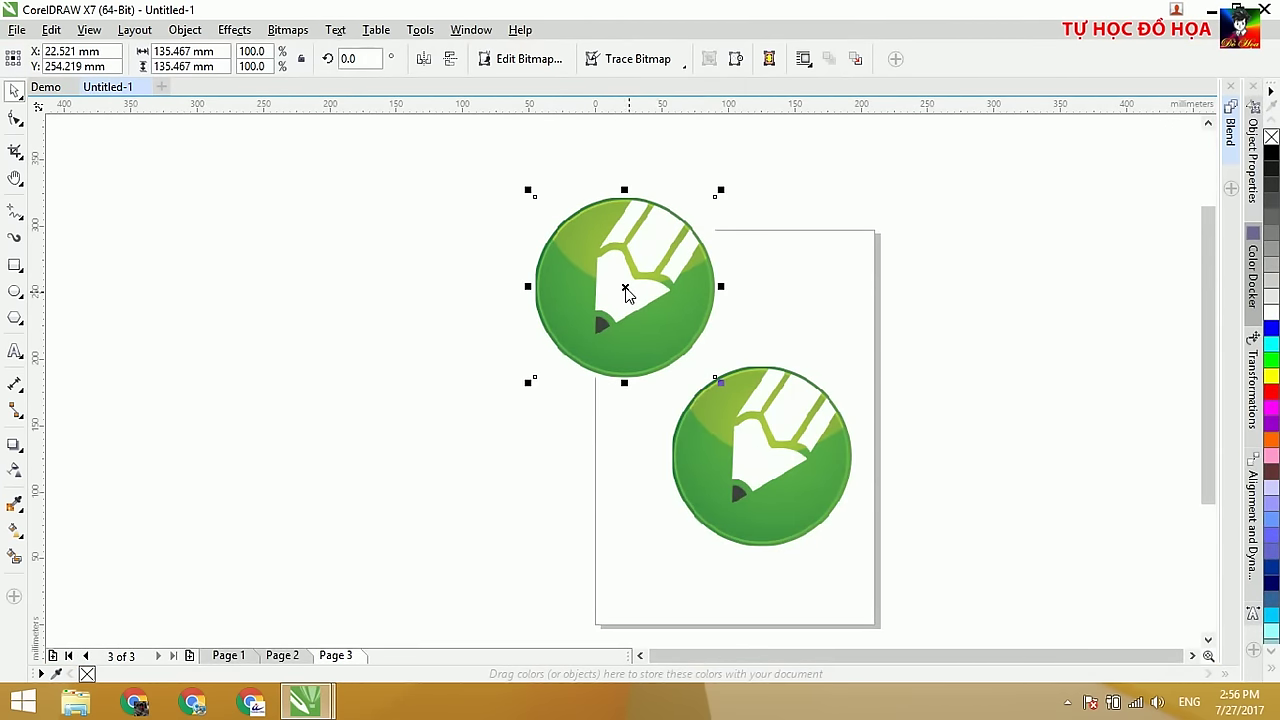
{"action": "left_click", "coordinate": [756, 441]}
{"action": "key", "text": "Delete"}
Step: Move the remaining logo image fully inside the page, and delete it
{"action": "left_click", "coordinate": [582, 275]}
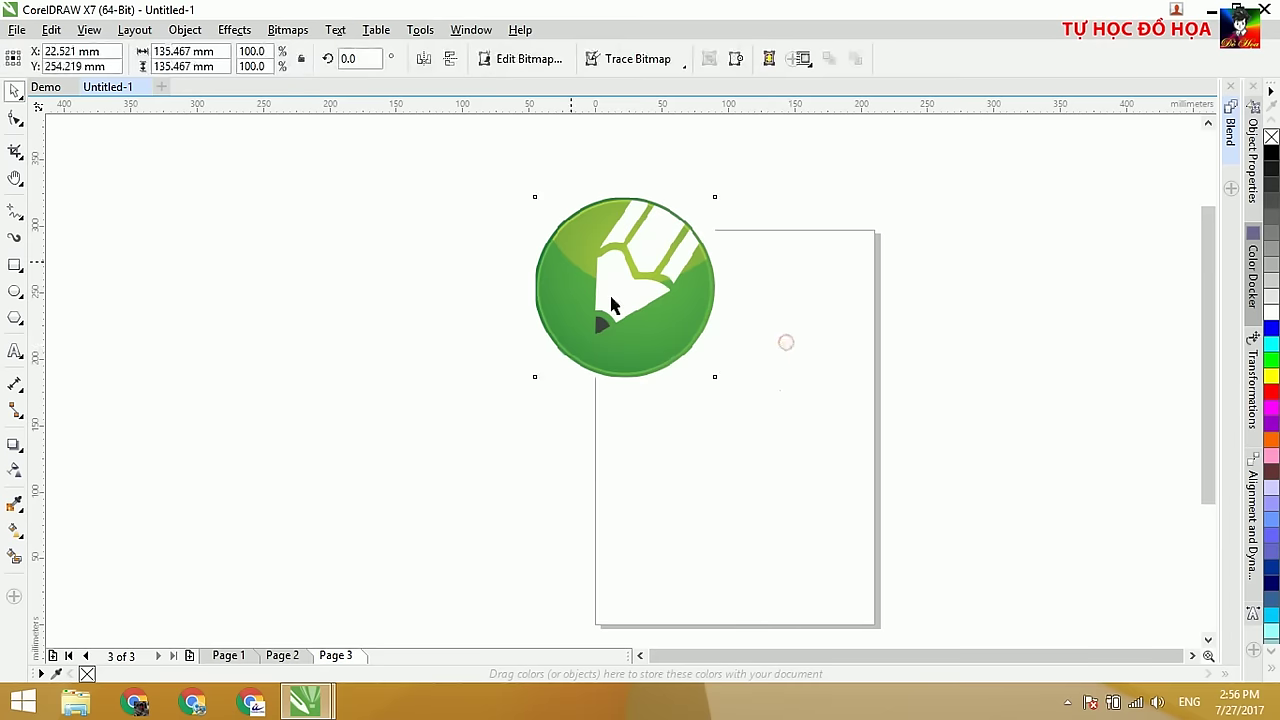
{"action": "key", "text": "p"}
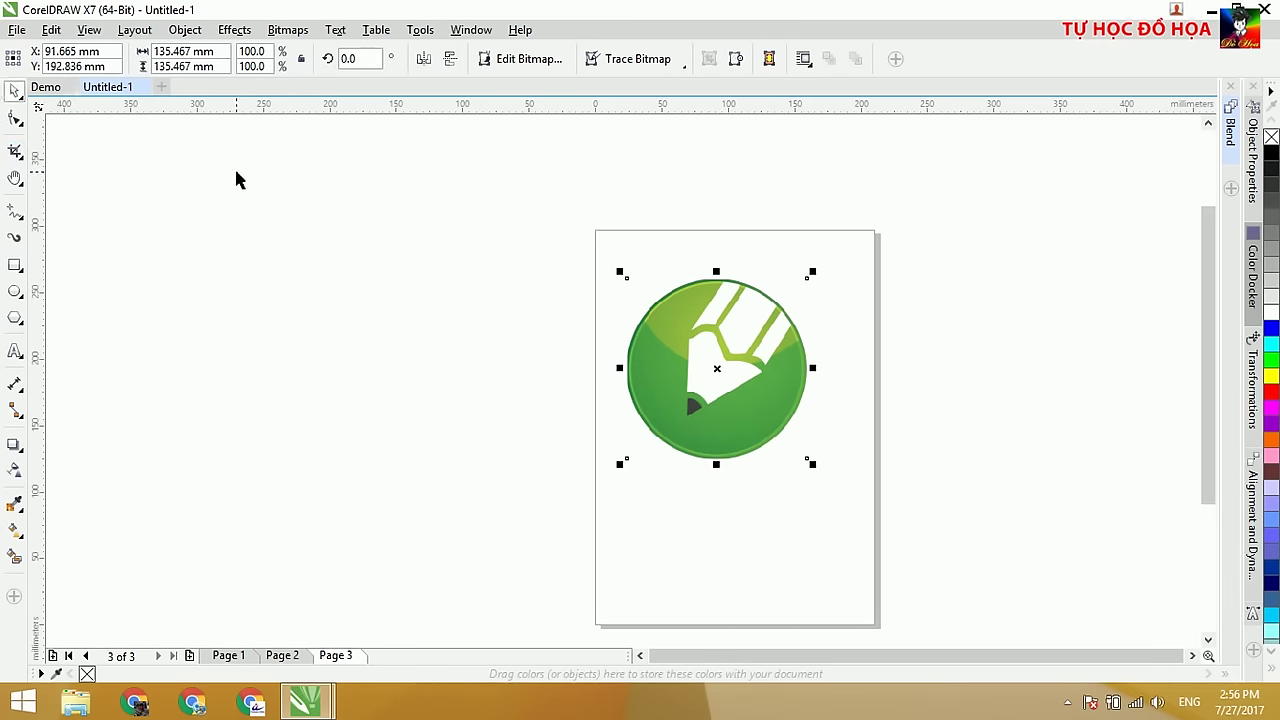
{"action": "left_click", "coordinate": [414, 254]}
{"action": "left_click", "coordinate": [707, 388]}
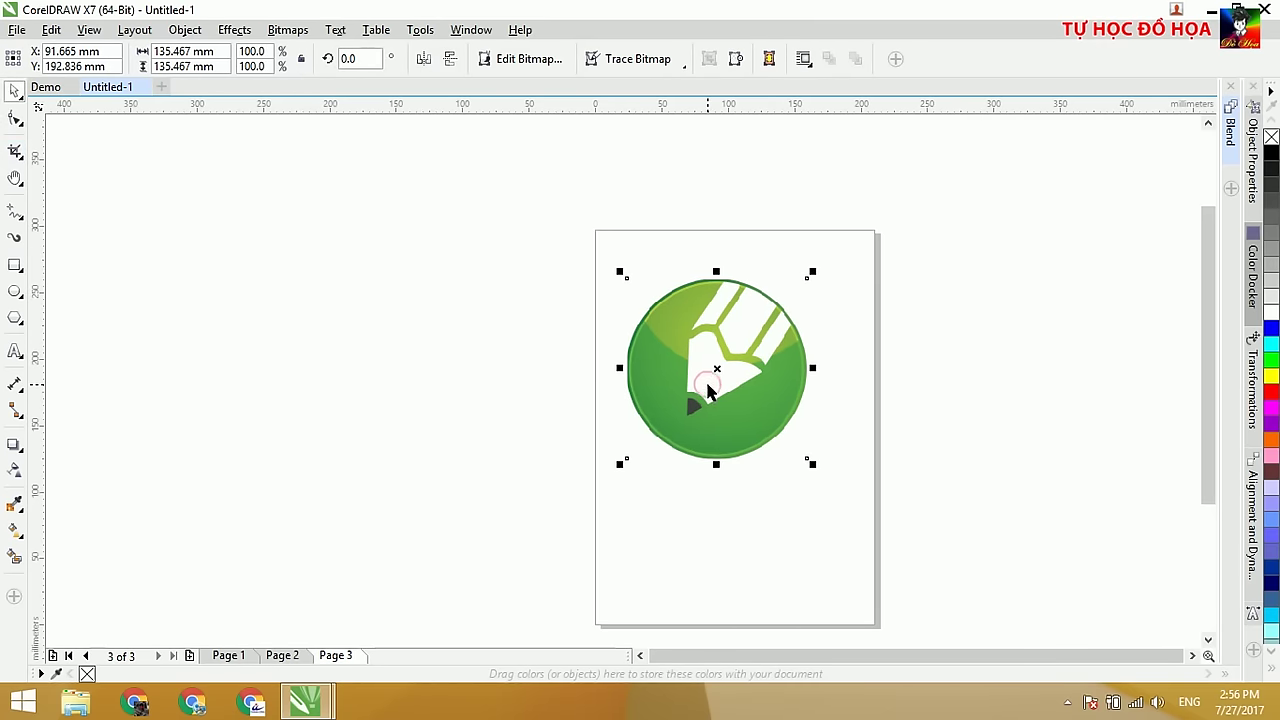
{"action": "key", "text": "Delete"}
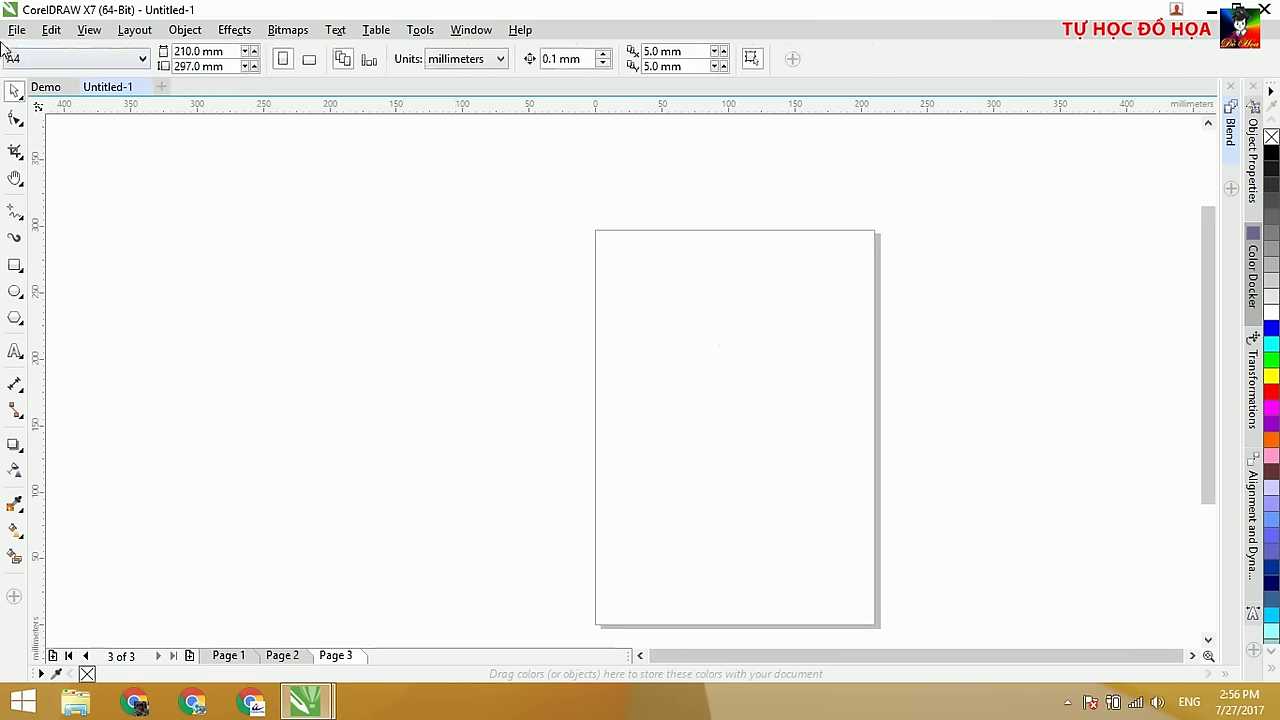
{"action": "left_click", "coordinate": [17, 29]}
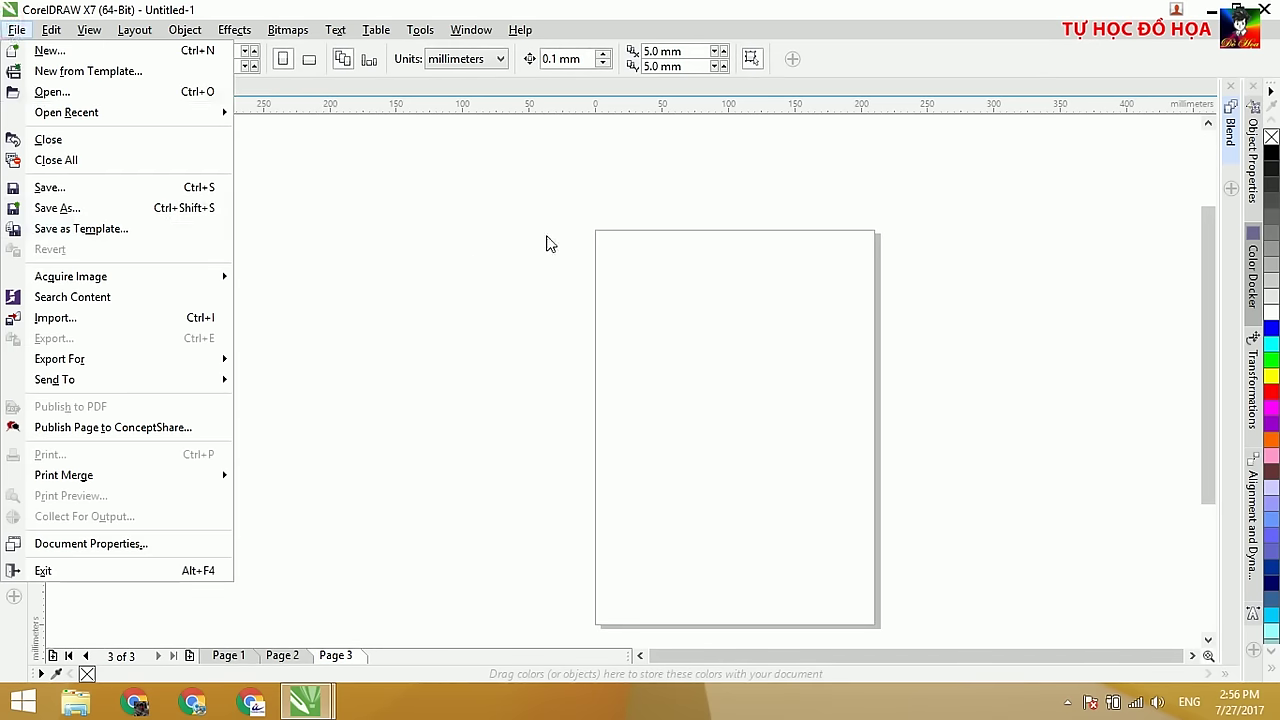
{"action": "left_click", "coordinate": [446, 347]}
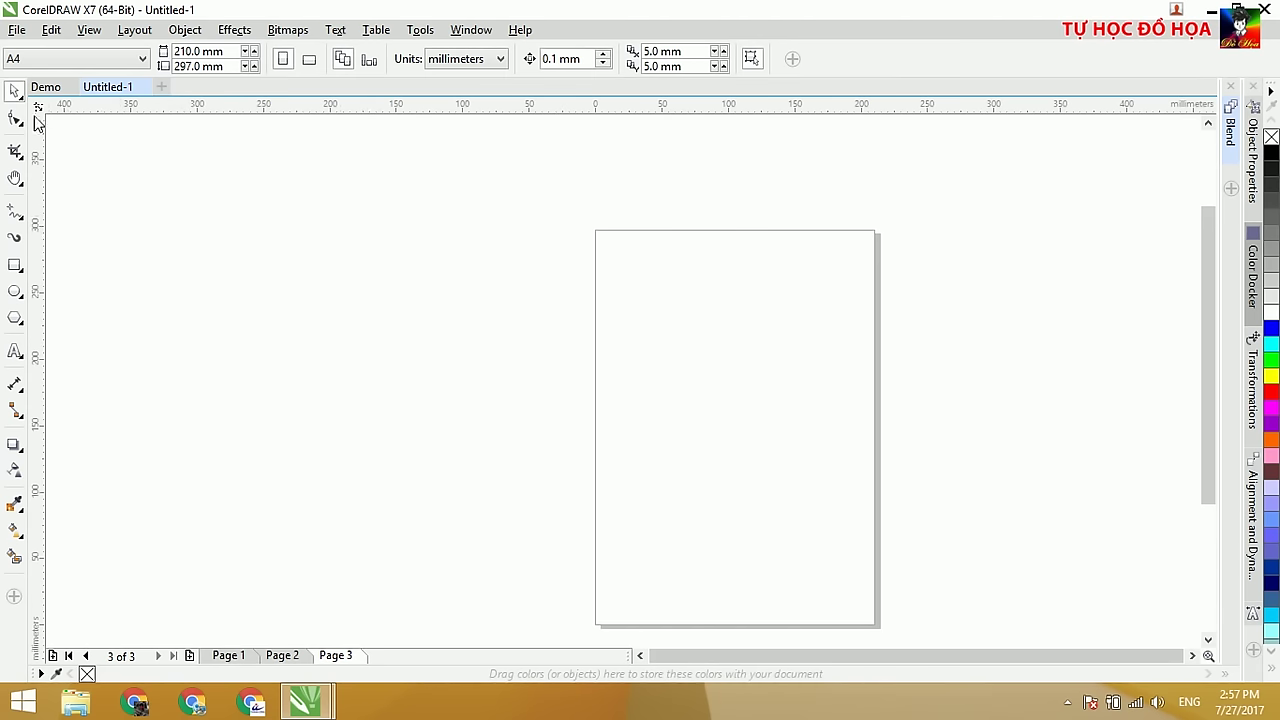
Step: Draw a rectangle of about 73 × 66 mm overlapping the upper part of the page's left edge
{"action": "left_click", "coordinate": [15, 265]}
{"action": "left_click_drag", "start_coordinate": [565, 246], "coordinate": [662, 334]}
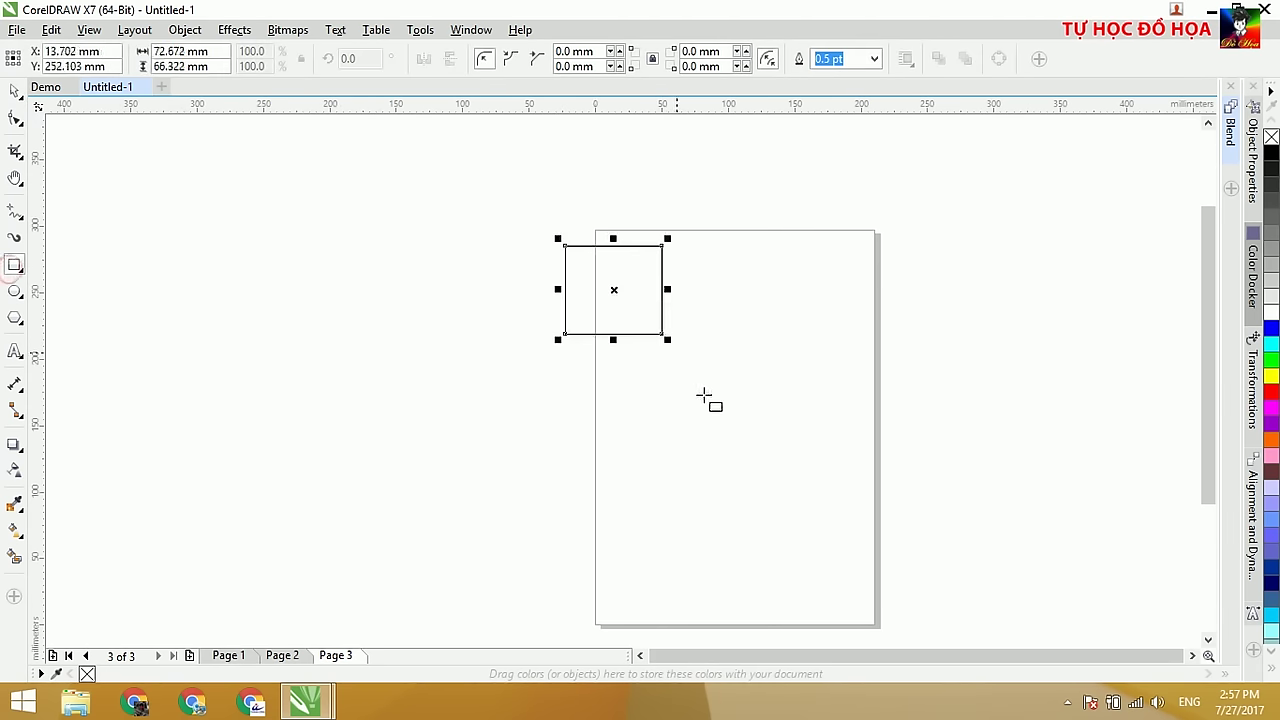
Step: Draw seven more rectangles of varying sizes across the page and over its side edges
{"action": "left_click_drag", "start_coordinate": [695, 406], "coordinate": [772, 503]}
{"action": "left_click_drag", "start_coordinate": [566, 415], "coordinate": [620, 470]}
{"action": "left_click_drag", "start_coordinate": [762, 314], "coordinate": [777, 333]}
{"action": "left_click_drag", "start_coordinate": [793, 282], "coordinate": [903, 367]}
{"action": "left_click_drag", "start_coordinate": [881, 425], "coordinate": [891, 490]}
{"action": "left_click_drag", "start_coordinate": [742, 365], "coordinate": [851, 437]}
{"action": "left_click_drag", "start_coordinate": [655, 350], "coordinate": [722, 397]}
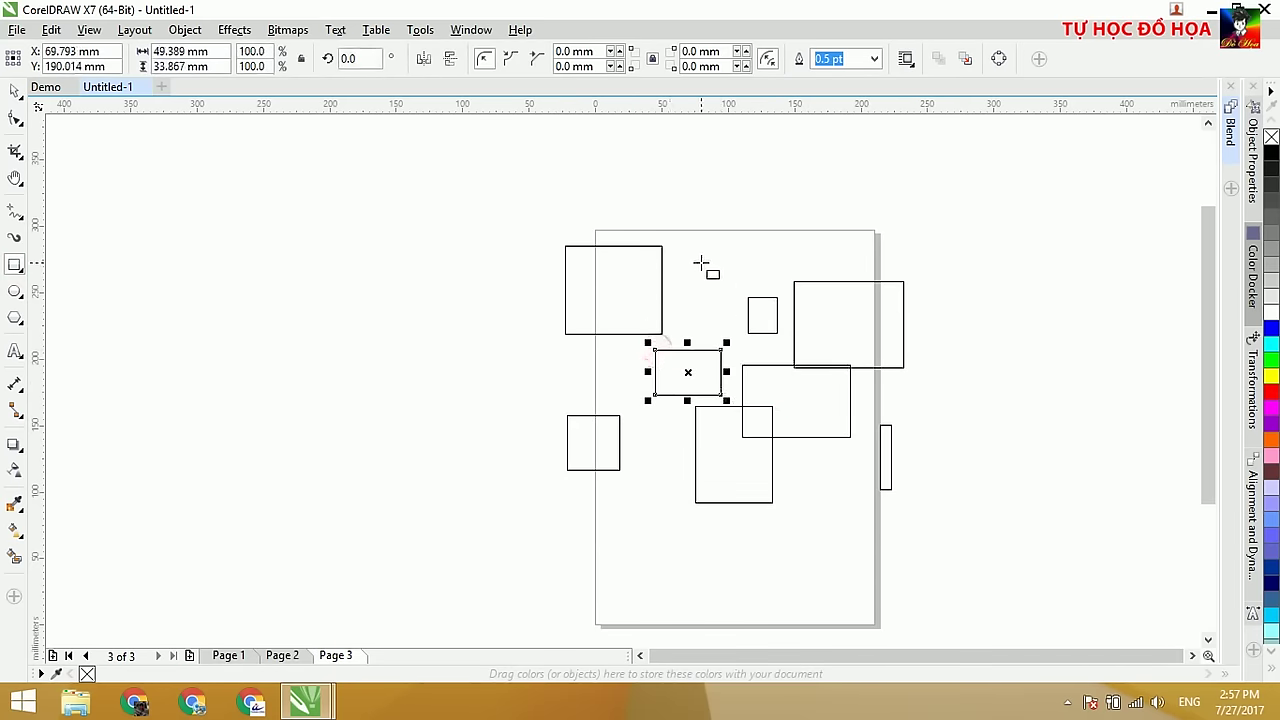
Step: Undo the rectangles and the earlier image edits back to an empty page, and redo them to restore the rectangles
{"action": "left_click", "coordinate": [15, 88]}
{"action": "key", "text": "ctrl+z"}
{"action": "key", "text": "ctrl+z"}
{"action": "key", "text": "ctrl+z"}
{"action": "key", "text": "ctrl+z"}
{"action": "key", "text": "ctrl+z"}
{"action": "key", "text": "ctrl+z"}
{"action": "key", "text": "ctrl+z"}
{"action": "key", "text": "ctrl+z"}
{"action": "key", "text": "ctrl+z"}
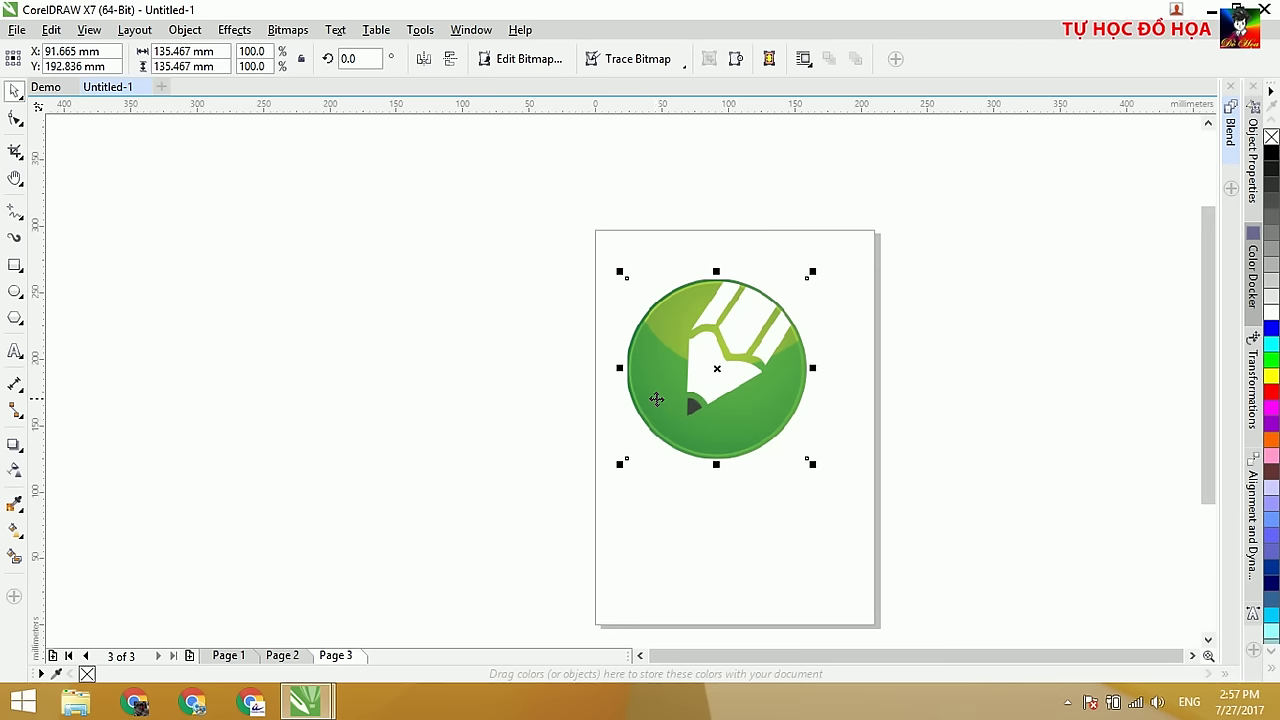
{"action": "key", "text": "ctrl+z"}
{"action": "key", "text": "ctrl+z"}
{"action": "key", "text": "ctrl+z"}
{"action": "key", "text": "ctrl+z"}
{"action": "key", "text": "ctrl+z"}
{"action": "key", "text": "ctrl+z"}
{"action": "key", "text": "ctrl+z"}
{"action": "key", "text": "ctrl+z"}
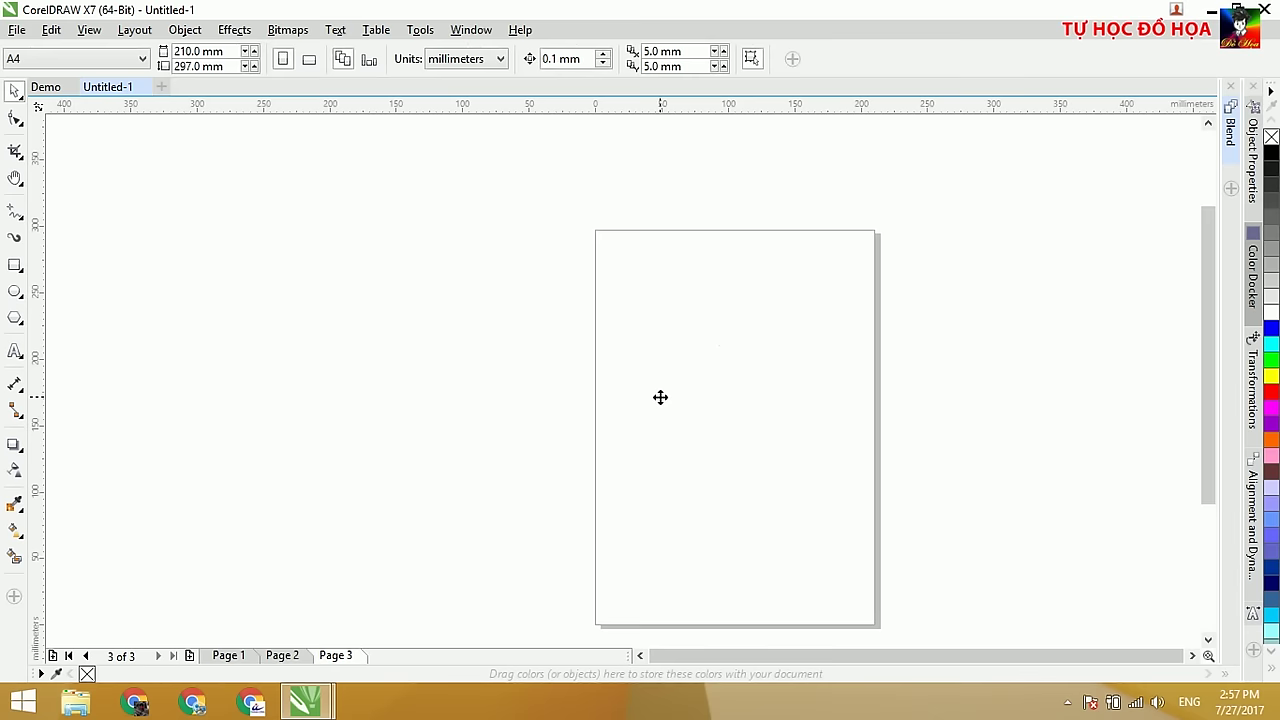
{"action": "key", "text": "ctrl+z"}
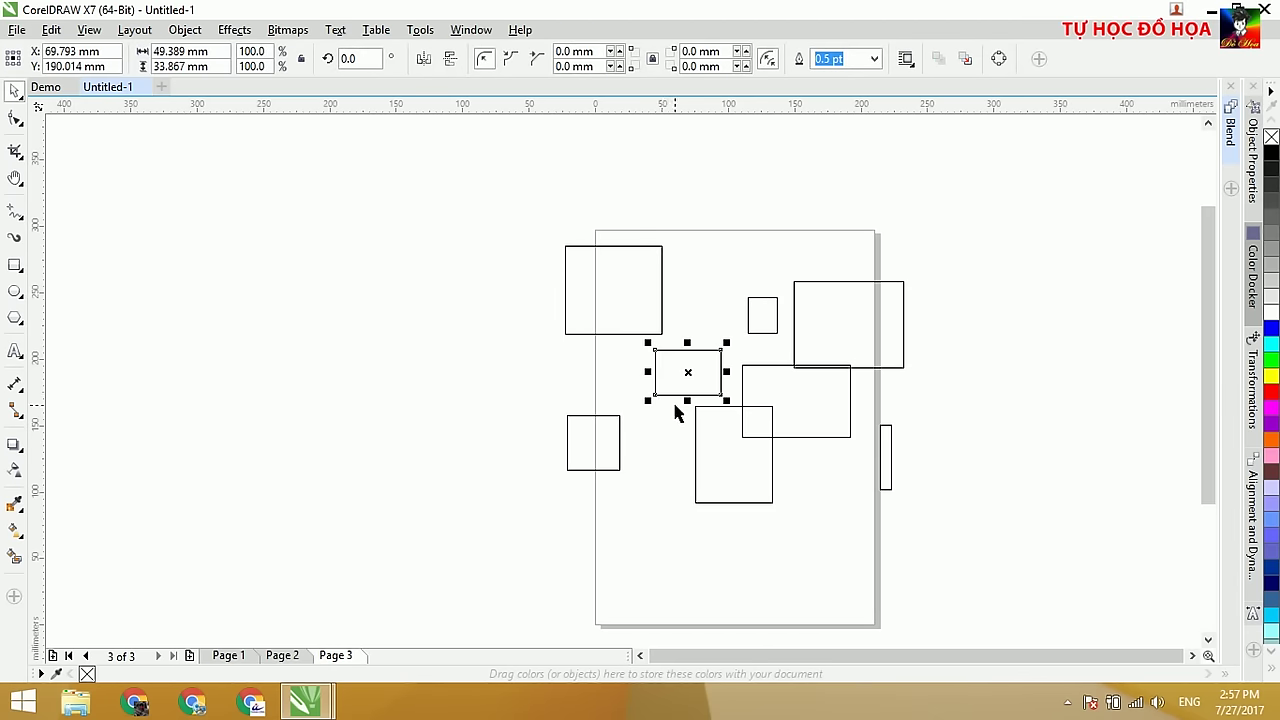
Step: Move the roughly 49 × 34 mm rectangle onto the page's top edge, and place a copy of it well outside the page
{"action": "left_click", "coordinate": [466, 305]}
{"action": "left_click", "coordinate": [674, 371]}
{"action": "left_click_drag", "start_coordinate": [700, 376], "coordinate": [750, 229]}
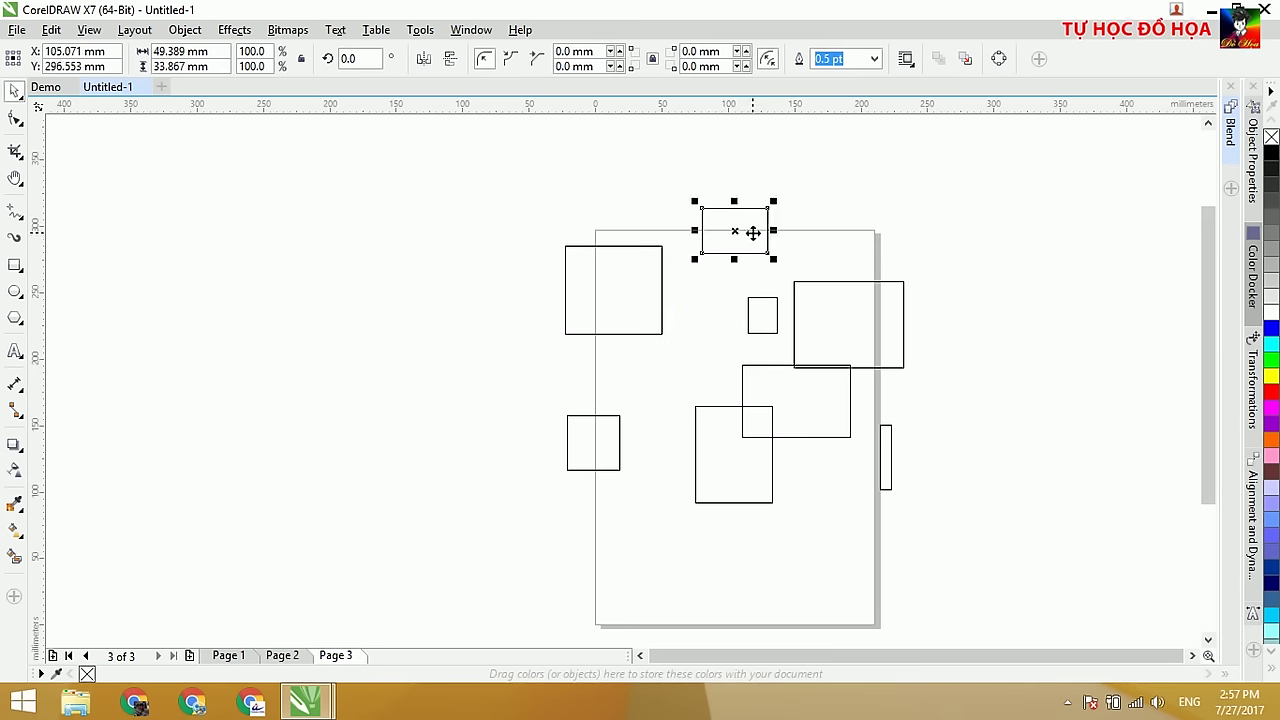
{"action": "left_click_drag", "start_coordinate": [752, 231], "coordinate": [328, 265]}
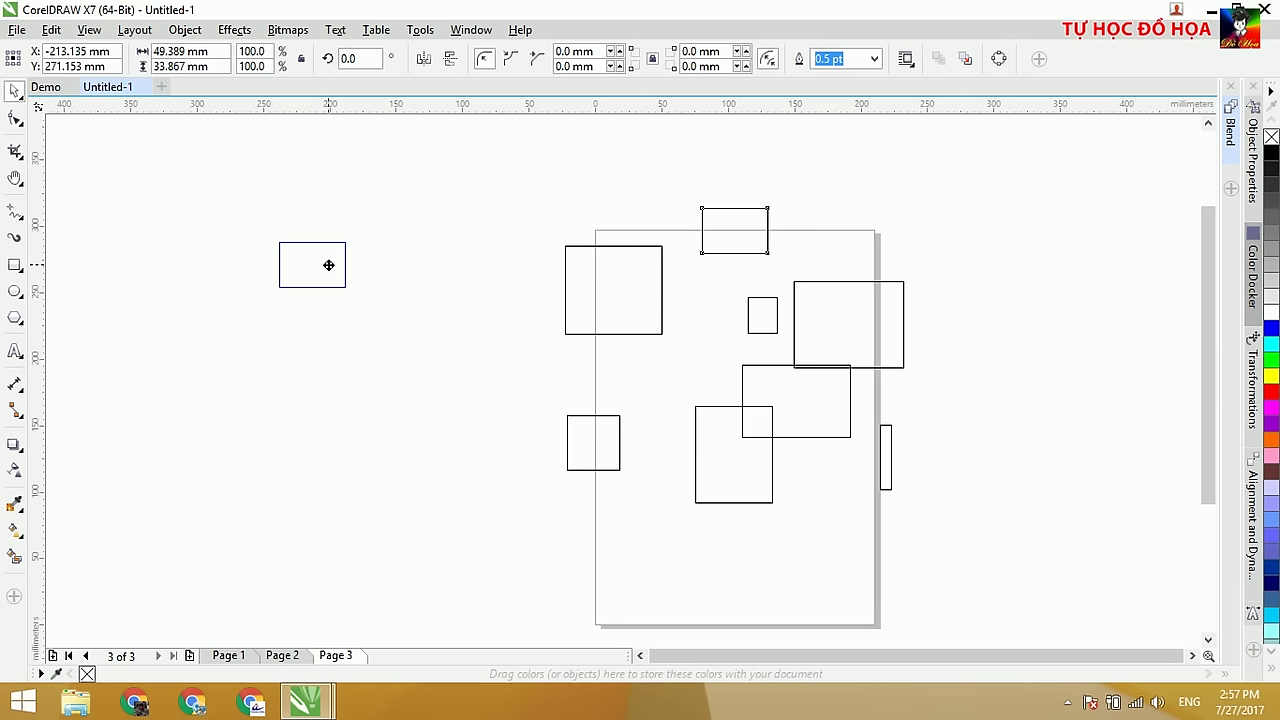
{"action": "left_click_drag", "start_coordinate": [328, 265], "coordinate": [328, 265]}
Step: Fill the copy outside the page with cyan and duplicate it twice in the empty area beside the page
{"action": "left_click", "coordinate": [1271, 343]}
{"action": "left_click_drag", "start_coordinate": [343, 272], "coordinate": [538, 213]}
{"action": "left_click", "coordinate": [457, 376]}
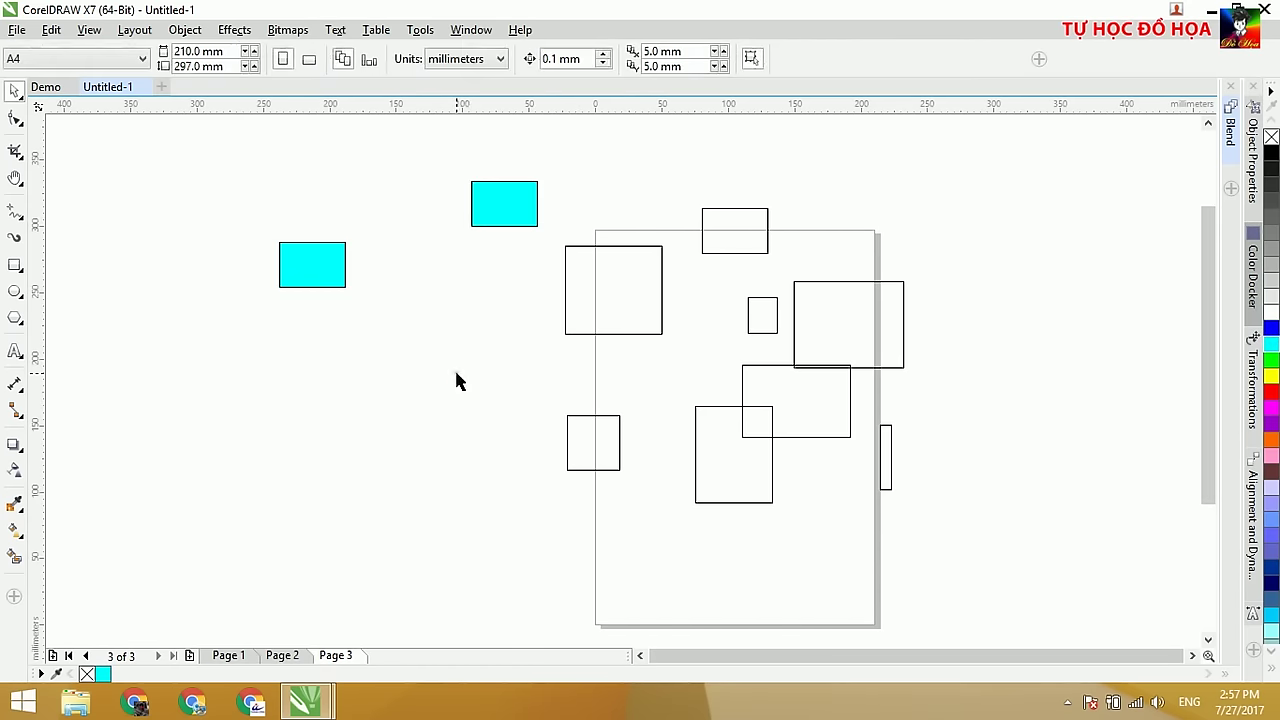
{"action": "left_click", "coordinate": [618, 333]}
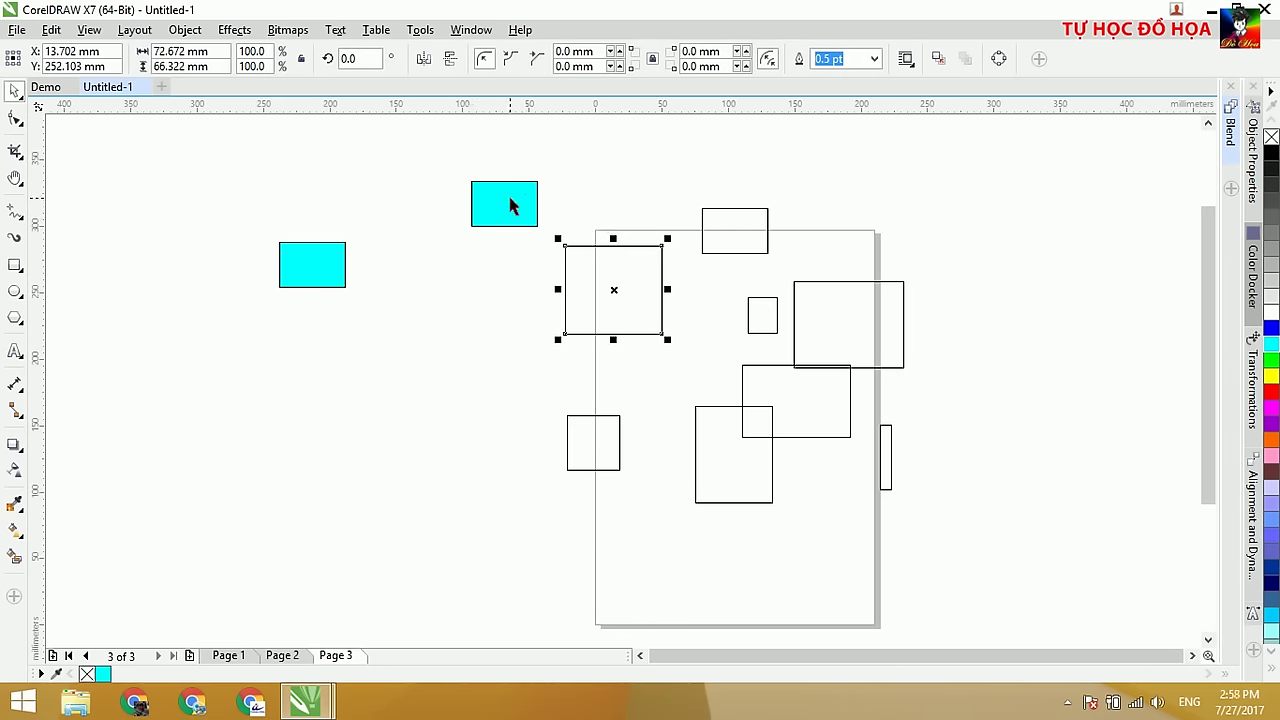
{"action": "left_click_drag", "start_coordinate": [510, 193], "coordinate": [424, 339]}
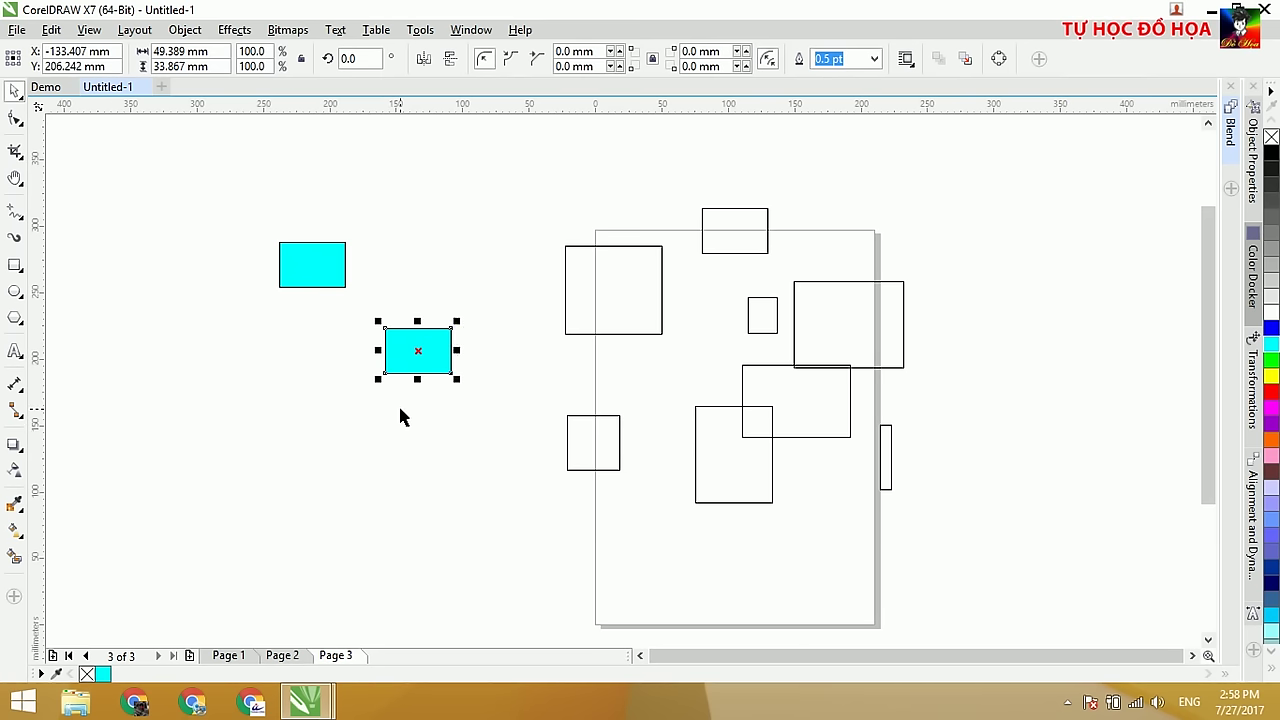
{"action": "left_click_drag", "start_coordinate": [423, 349], "coordinate": [427, 246]}
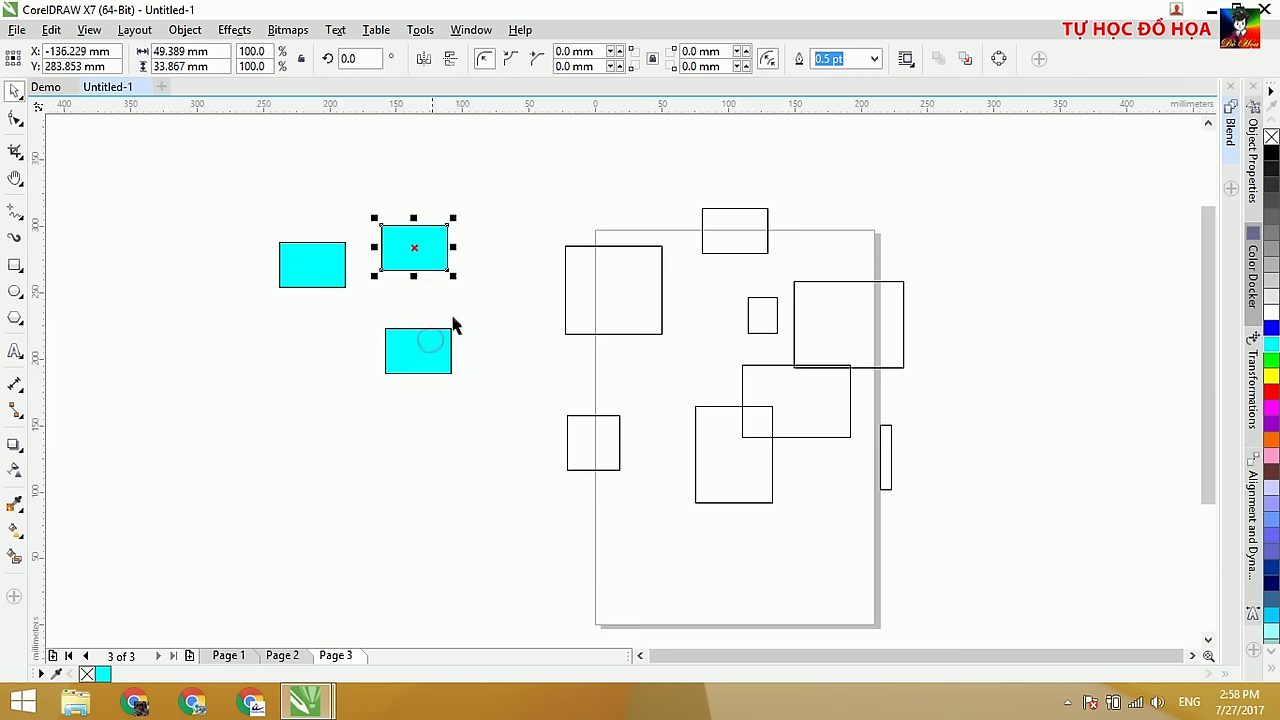
Step: Select all the rectangles on and around the page and delete them
{"action": "left_click_drag", "start_coordinate": [262, 210], "coordinate": [936, 527]}
{"action": "key", "text": "Delete"}
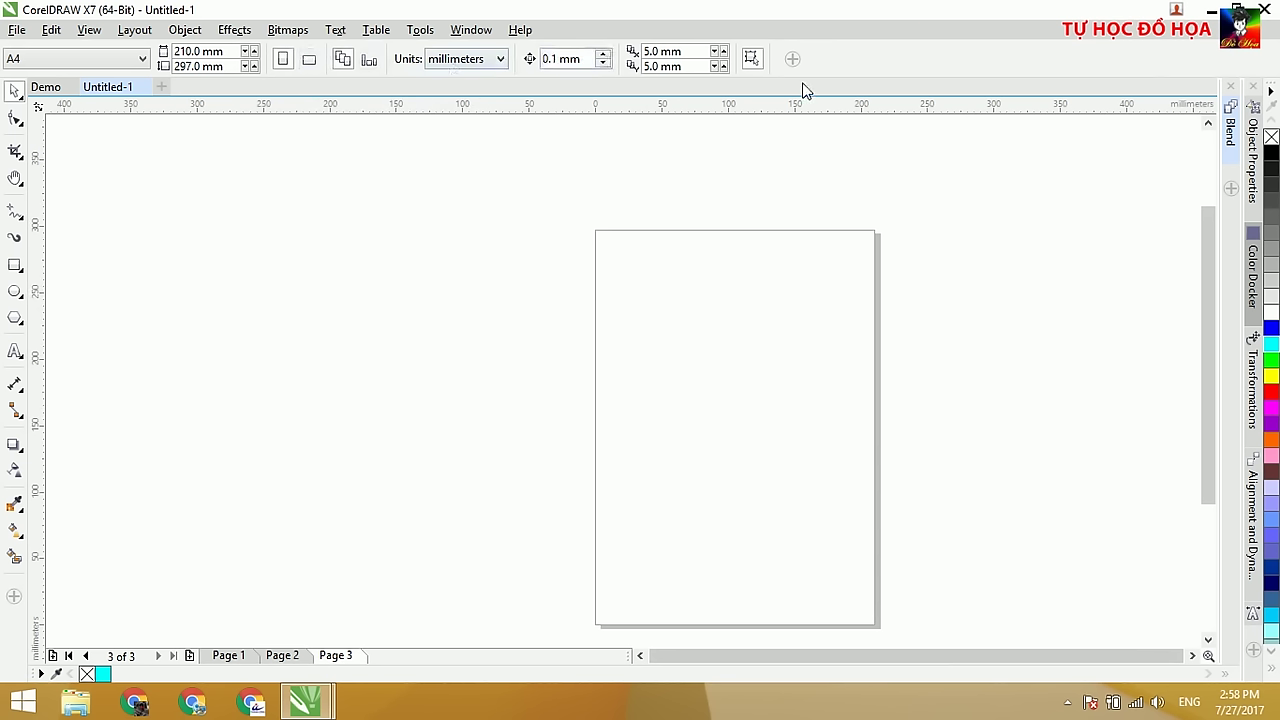
Step: Switch the page orientation to landscape and back to portrait twice
{"action": "left_click", "coordinate": [201, 50]}
{"action": "left_click", "coordinate": [310, 60]}
{"action": "left_click", "coordinate": [282, 59]}
{"action": "left_click", "coordinate": [309, 61]}
{"action": "left_click", "coordinate": [282, 59]}
Step: Look through the list of available drawing units
{"action": "left_click", "coordinate": [500, 60]}
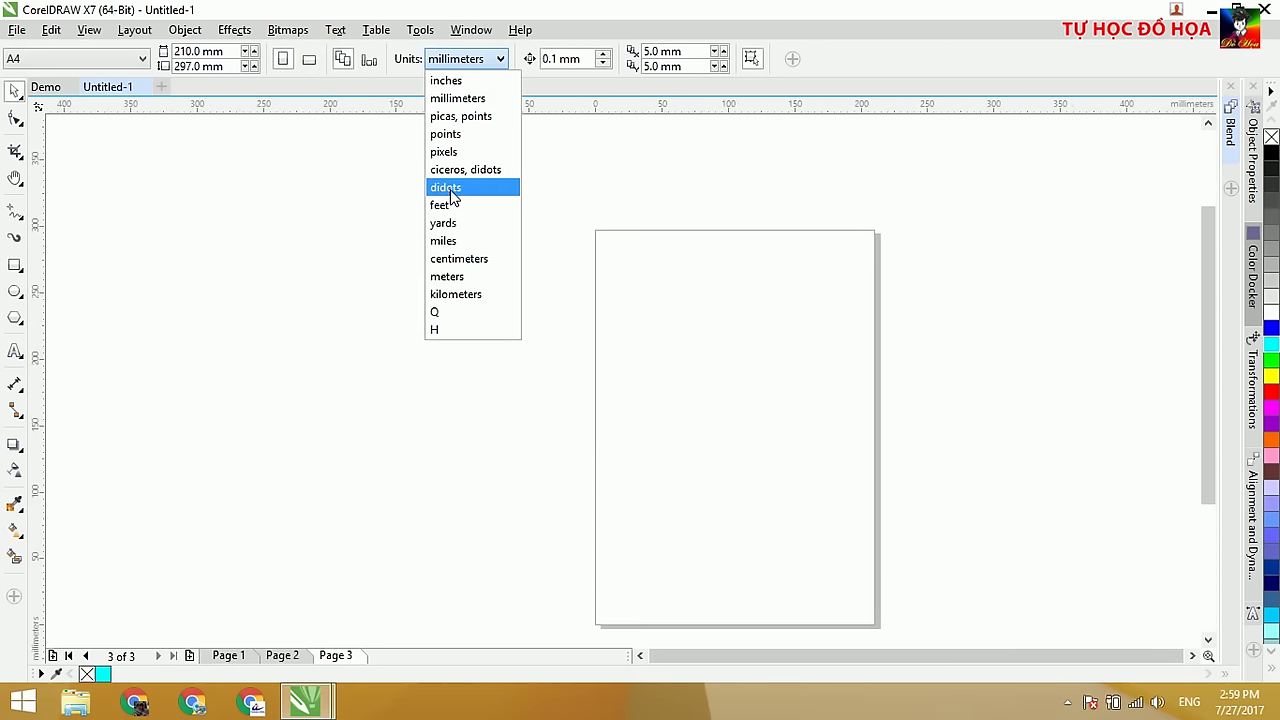
{"action": "left_click", "coordinate": [580, 125]}
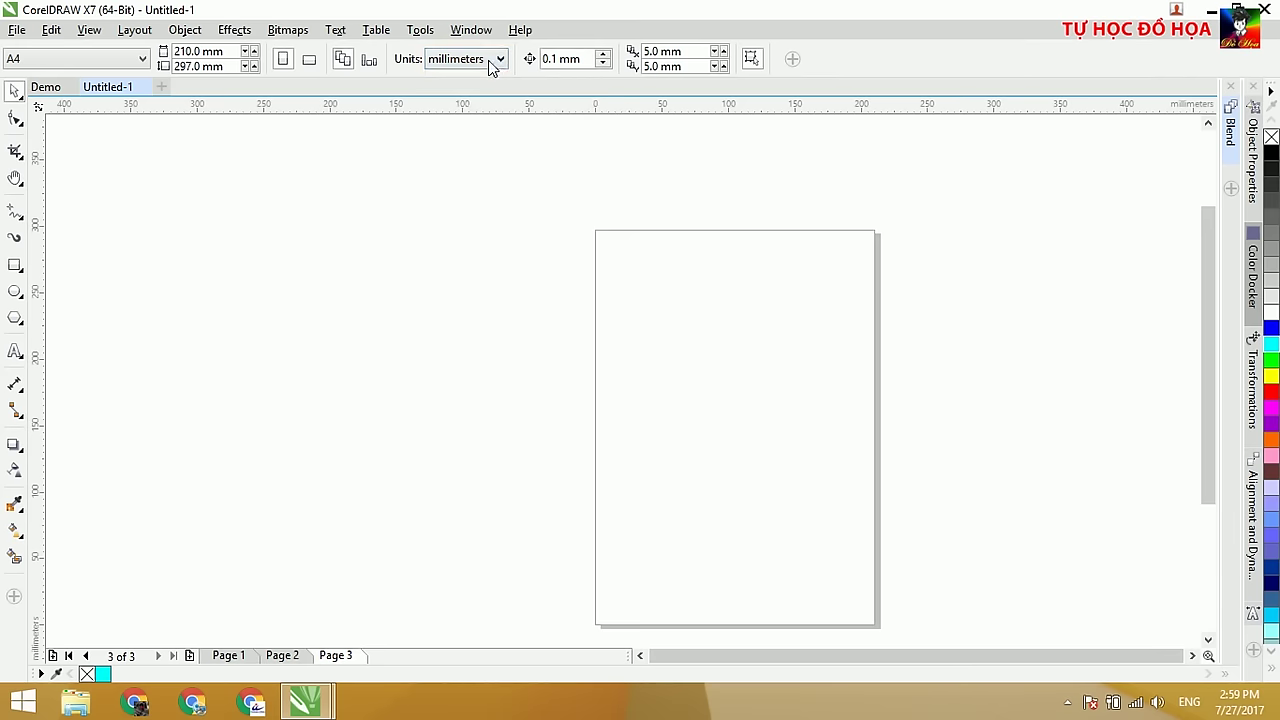
{"action": "left_click", "coordinate": [497, 59]}
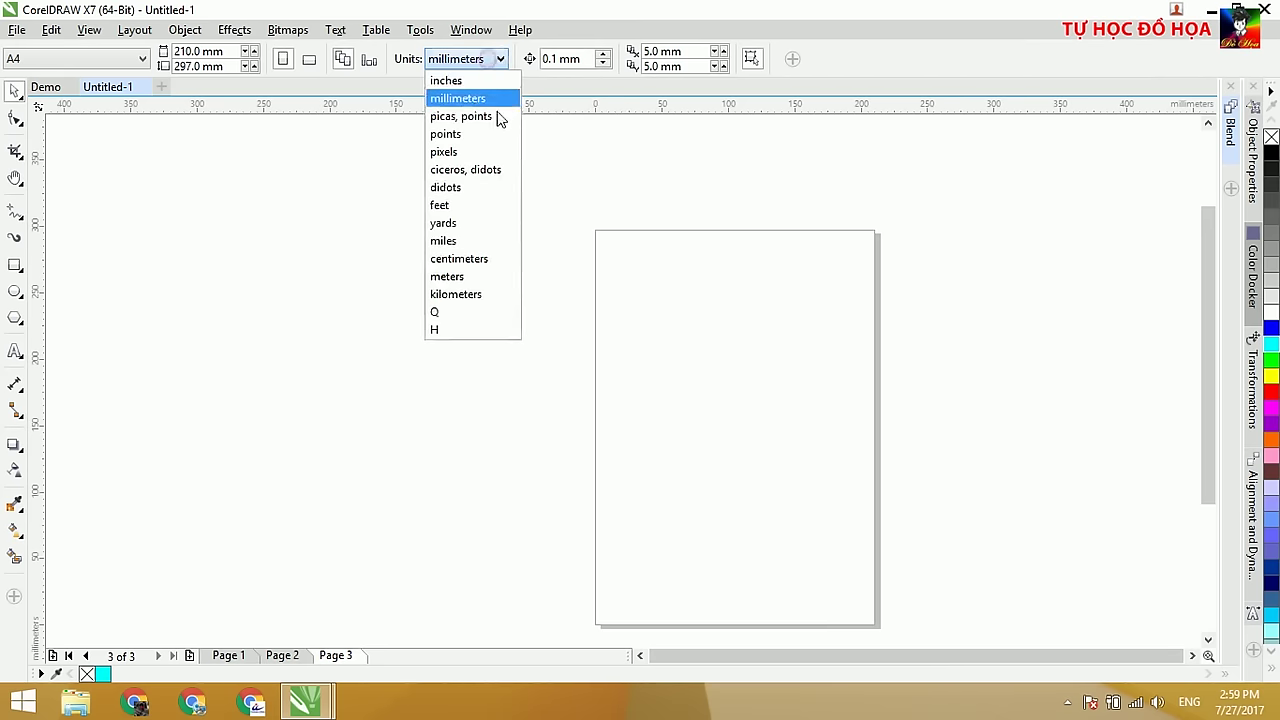
{"action": "left_click", "coordinate": [636, 113]}
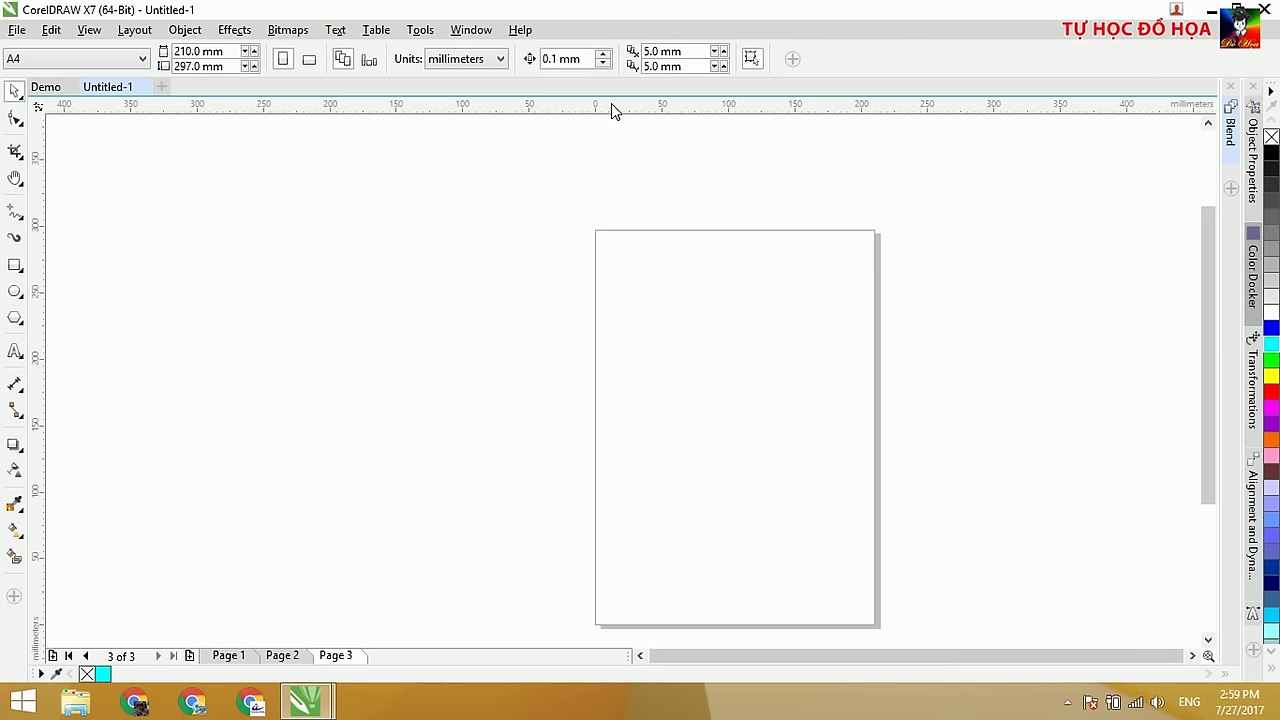
Step: Draw rectangles of about 61 × 47 mm in the page's upper part and 65 × 61 mm below it, filling the lower one red
{"action": "left_click", "coordinate": [17, 267]}
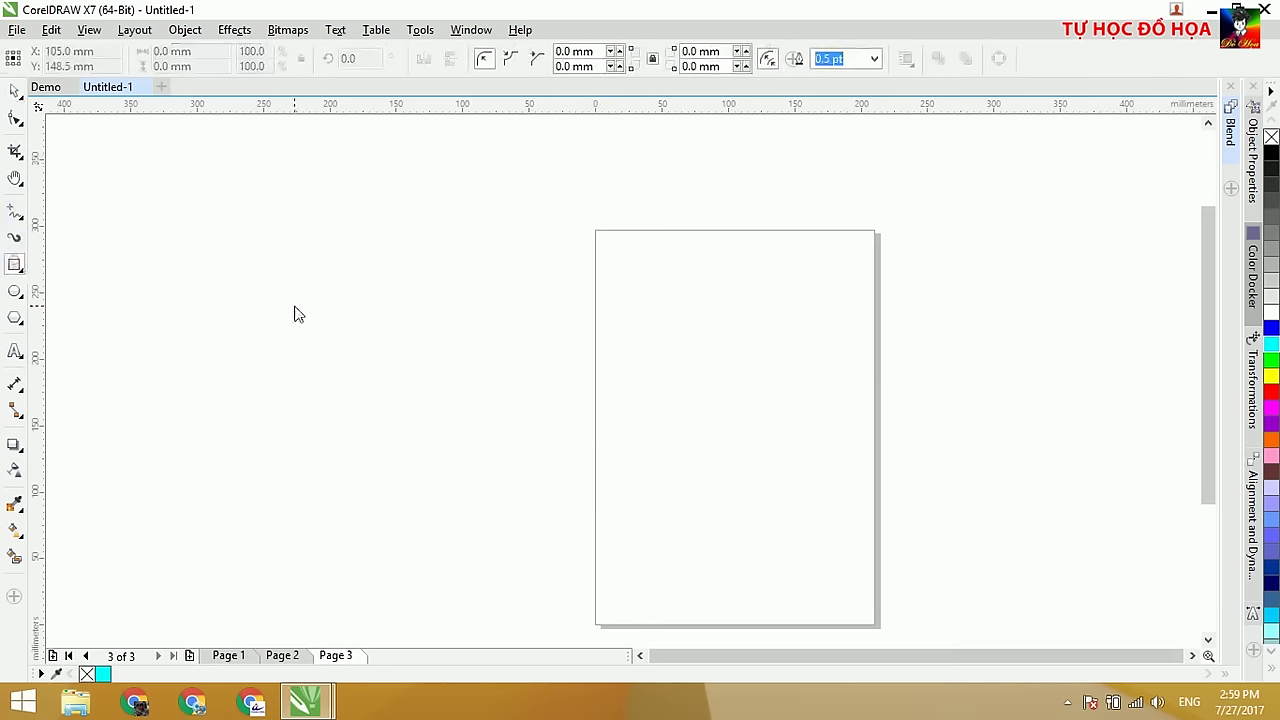
{"action": "left_click_drag", "start_coordinate": [645, 281], "coordinate": [727, 344]}
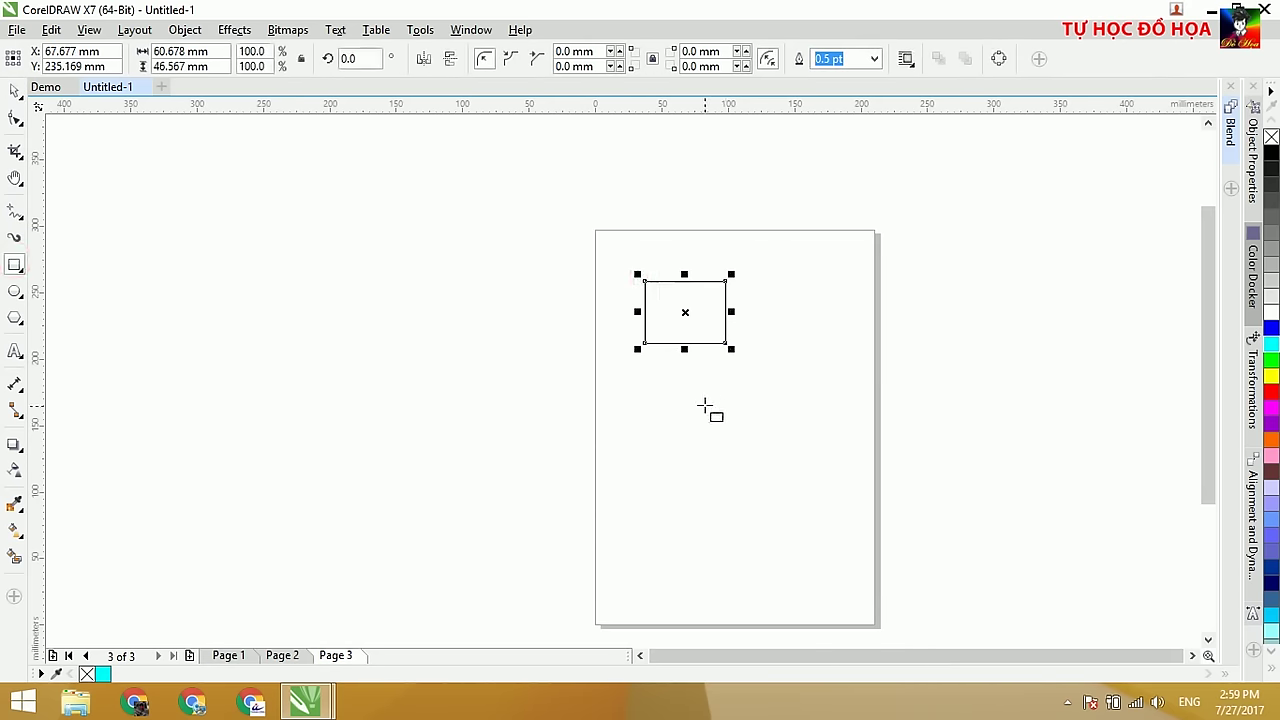
{"action": "left_click_drag", "start_coordinate": [696, 422], "coordinate": [783, 504]}
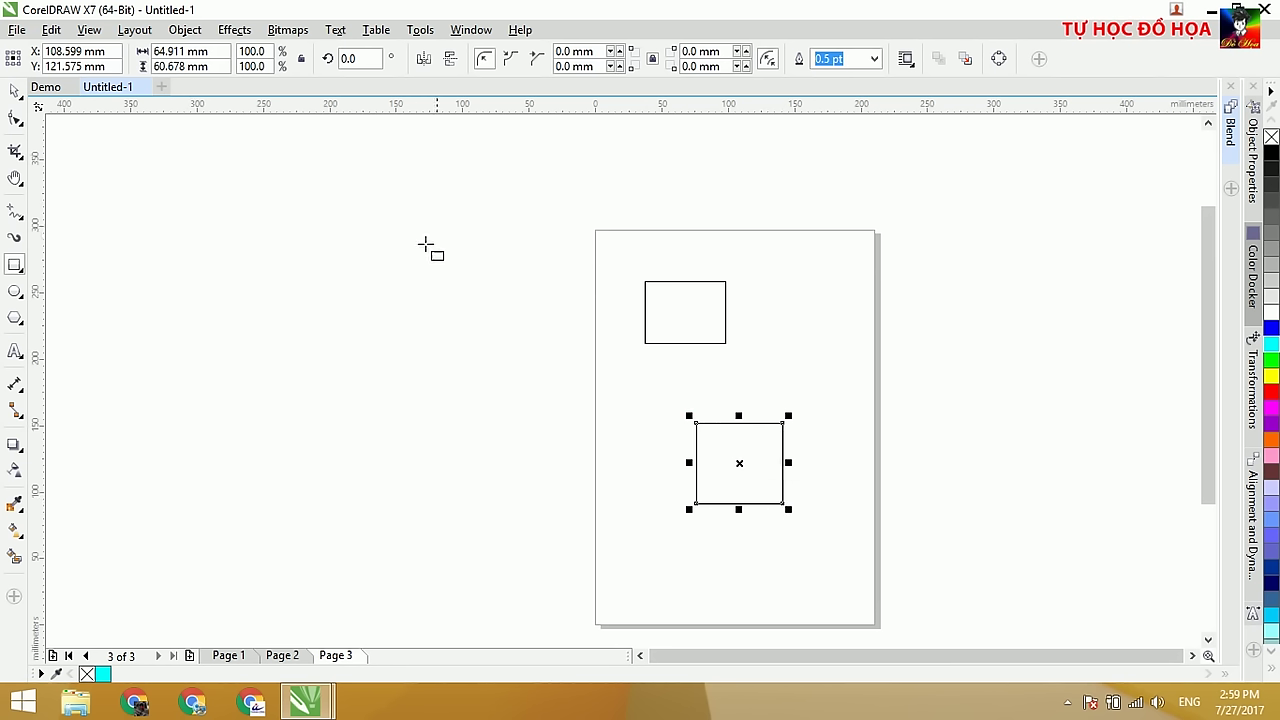
{"action": "left_click", "coordinate": [1271, 391]}
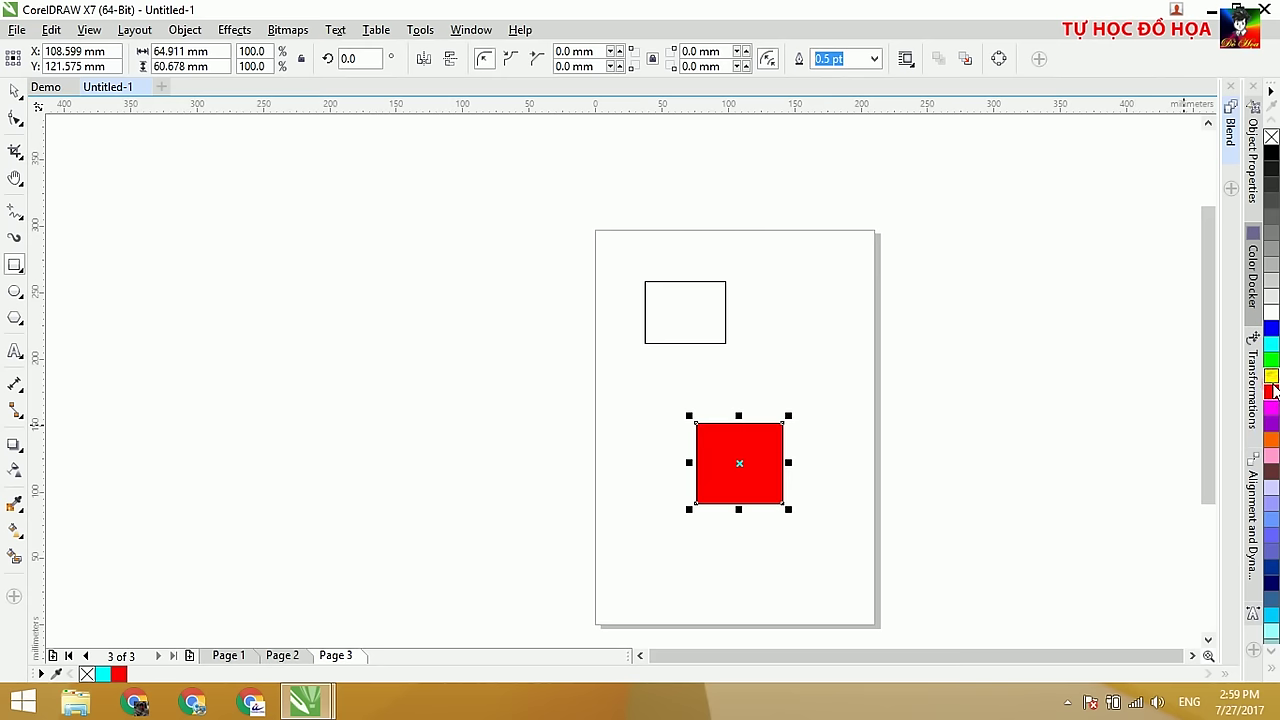
{"action": "left_click", "coordinate": [14, 91]}
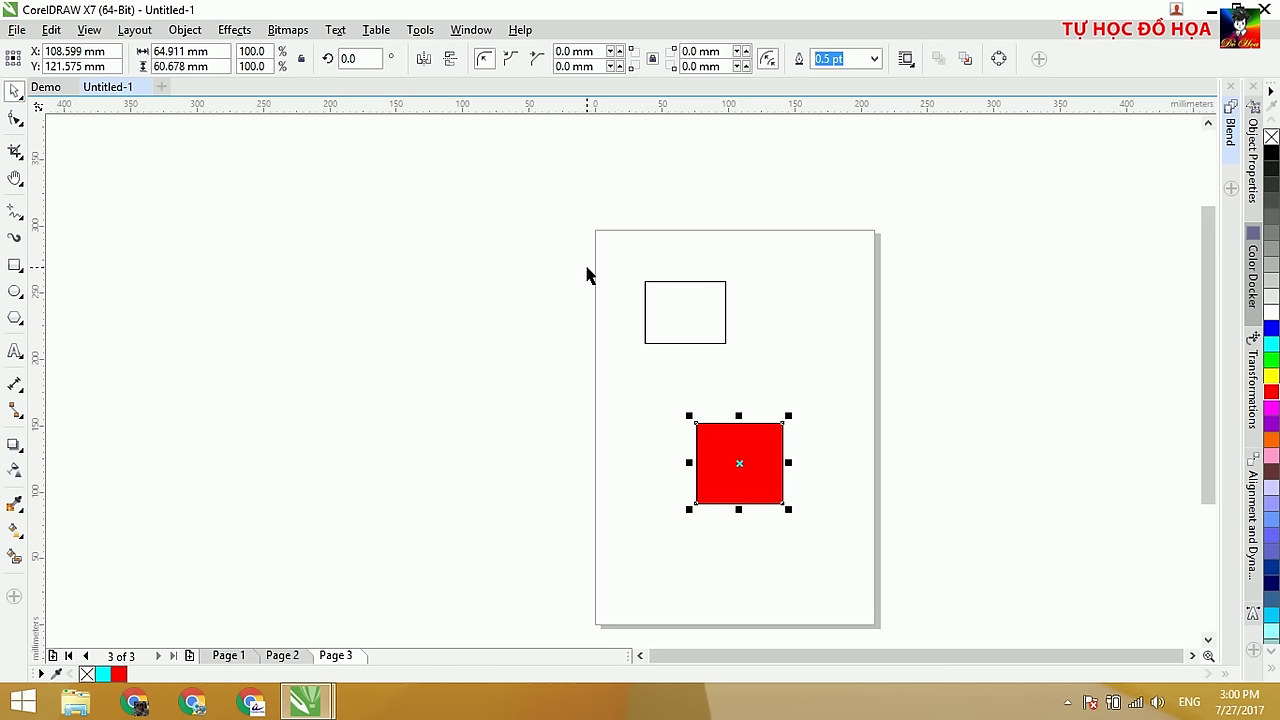
Step: Save the drawing to the Desktop as "demo" in the CDR - CorelDRAW format
{"action": "left_click", "coordinate": [17, 29]}
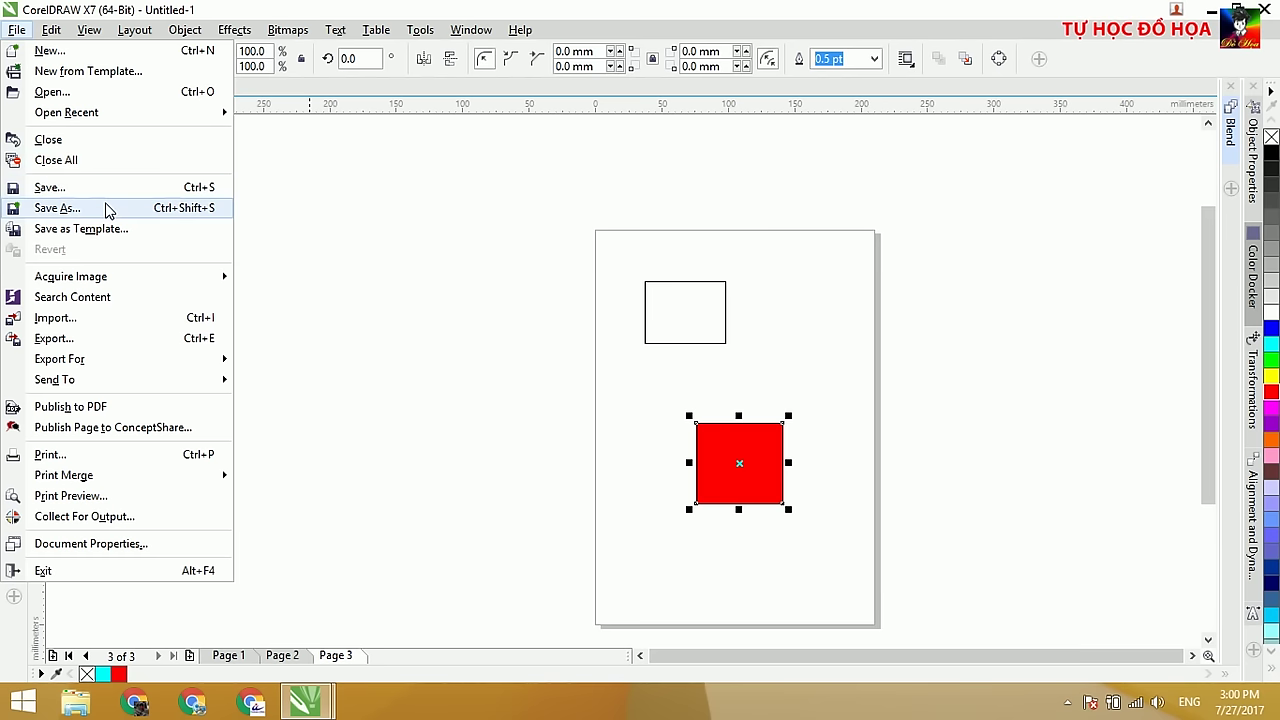
{"action": "left_click", "coordinate": [117, 192]}
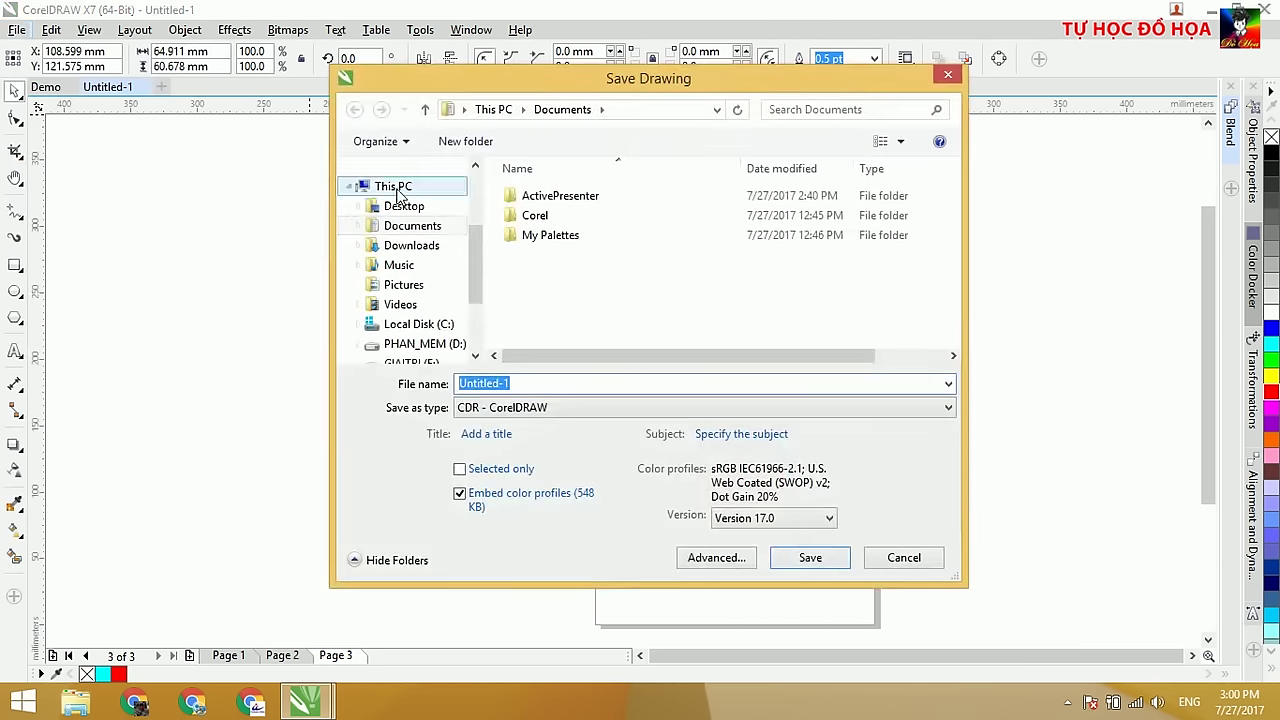
{"action": "left_click", "coordinate": [403, 205]}
{"action": "left_click", "coordinate": [591, 380]}
{"action": "type", "text": "demo"}
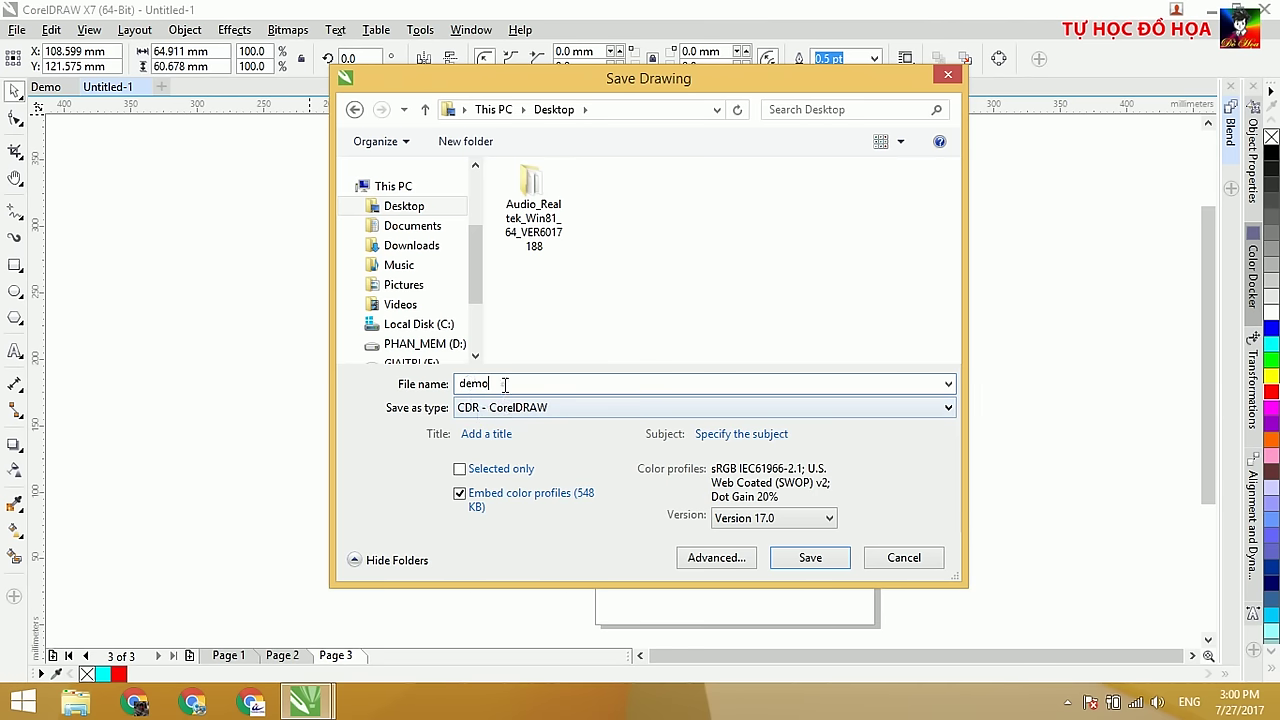
{"action": "left_click", "coordinate": [527, 412]}
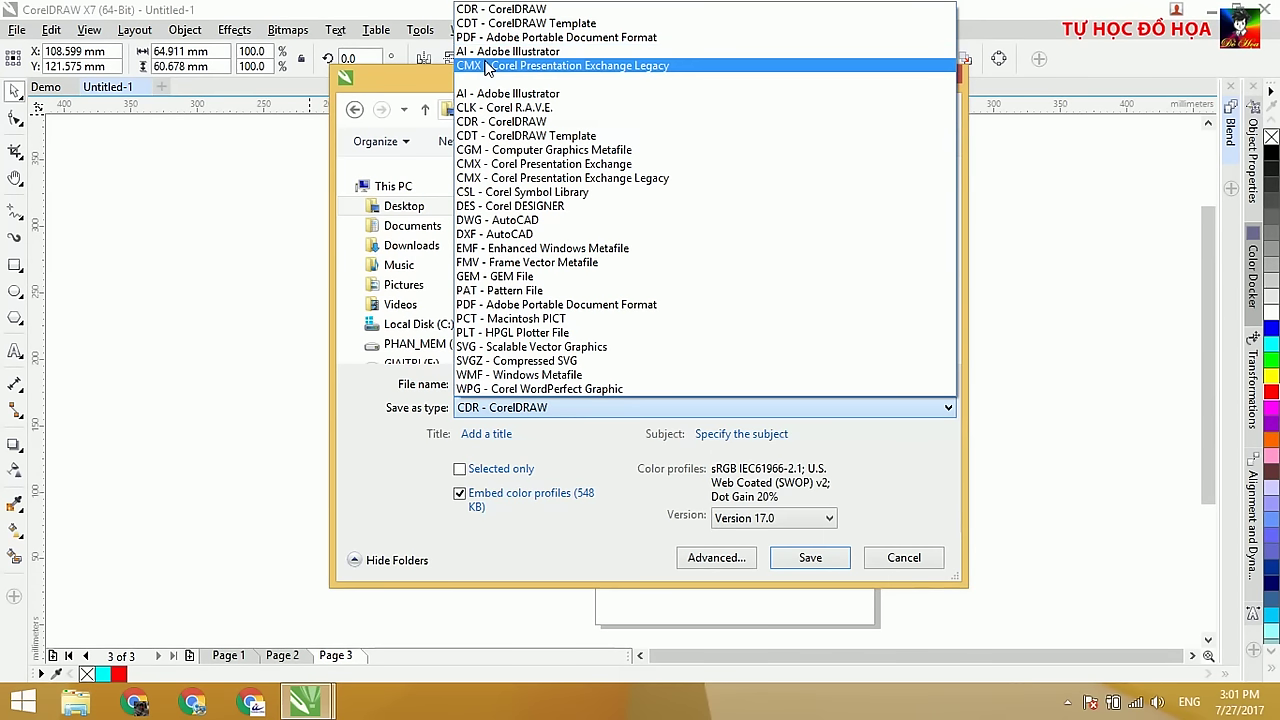
{"action": "left_click", "coordinate": [480, 10]}
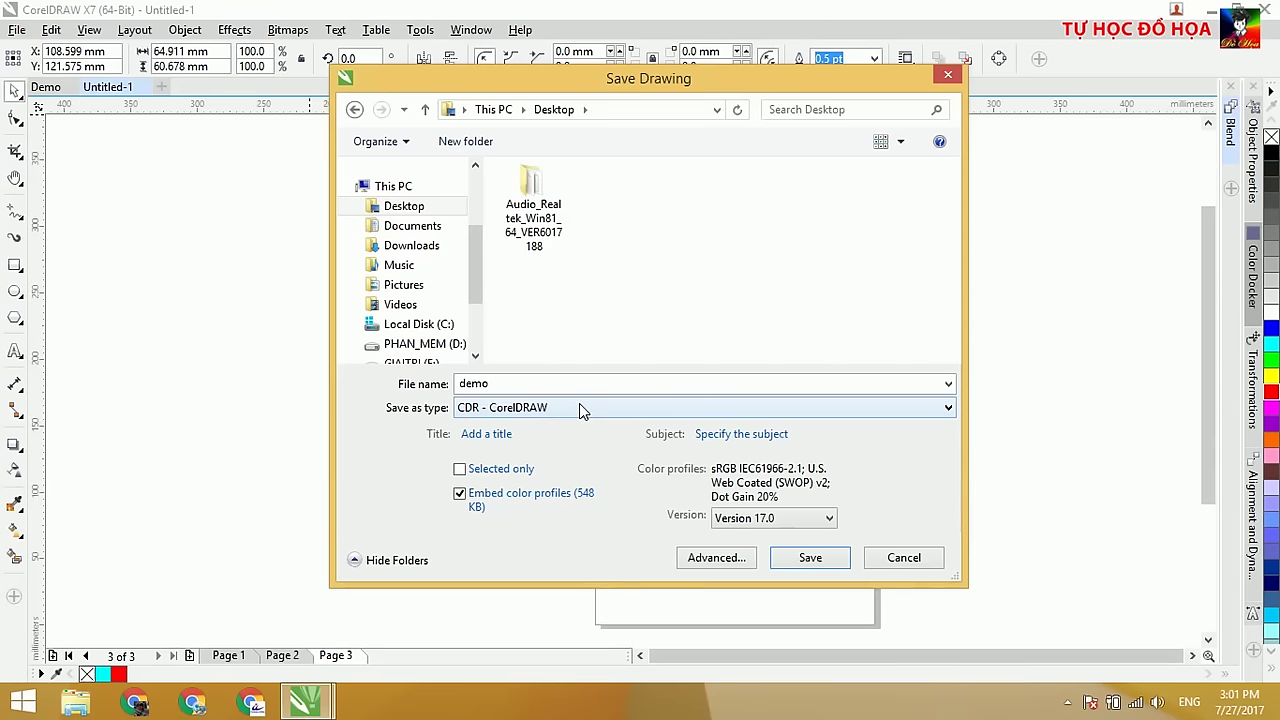
{"action": "left_click", "coordinate": [806, 558]}
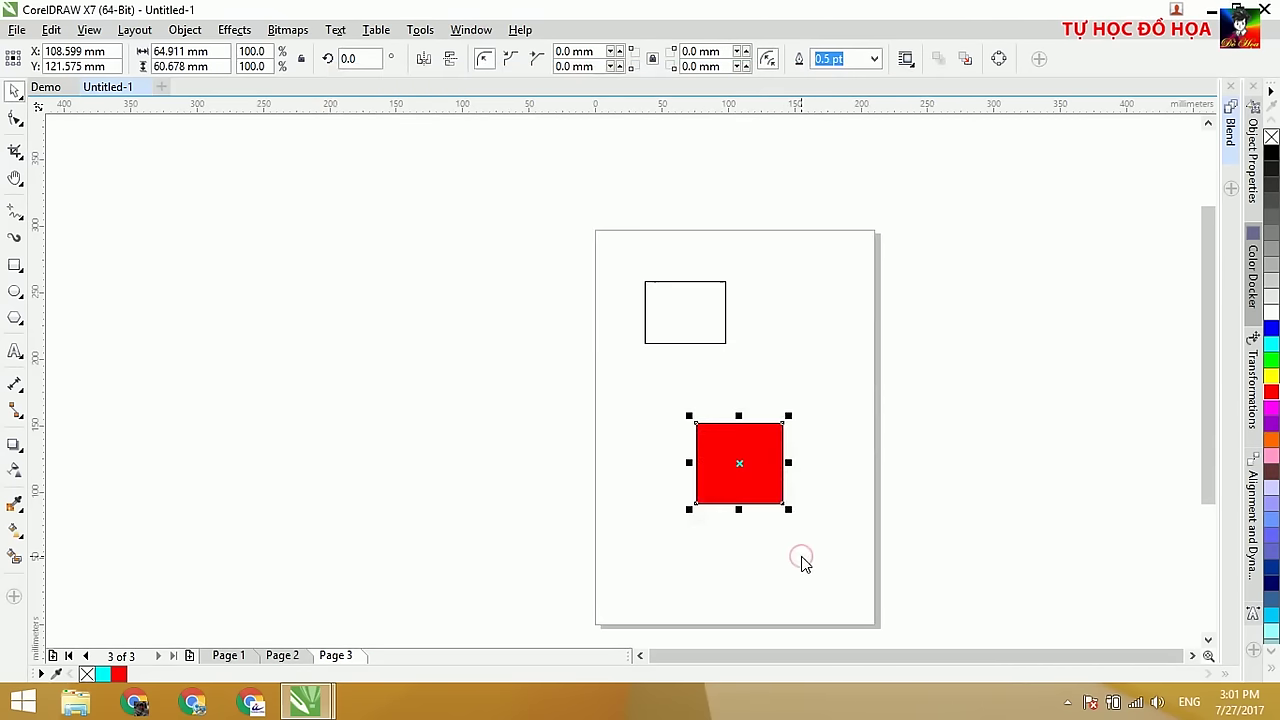
Step: Check for the saved file on the Windows desktop, close demo.cdr, and reopen it from the desktop
{"action": "left_click", "coordinate": [1211, 10]}
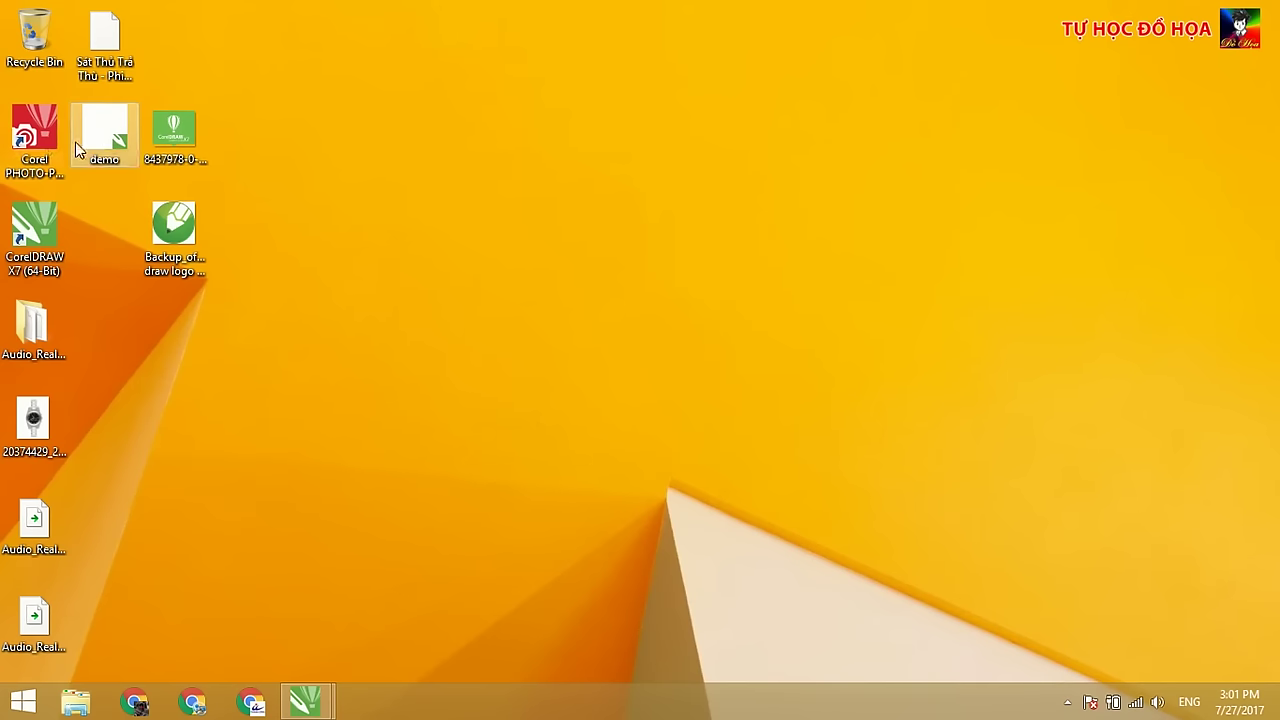
{"action": "mouse_move", "coordinate": [310, 708]}
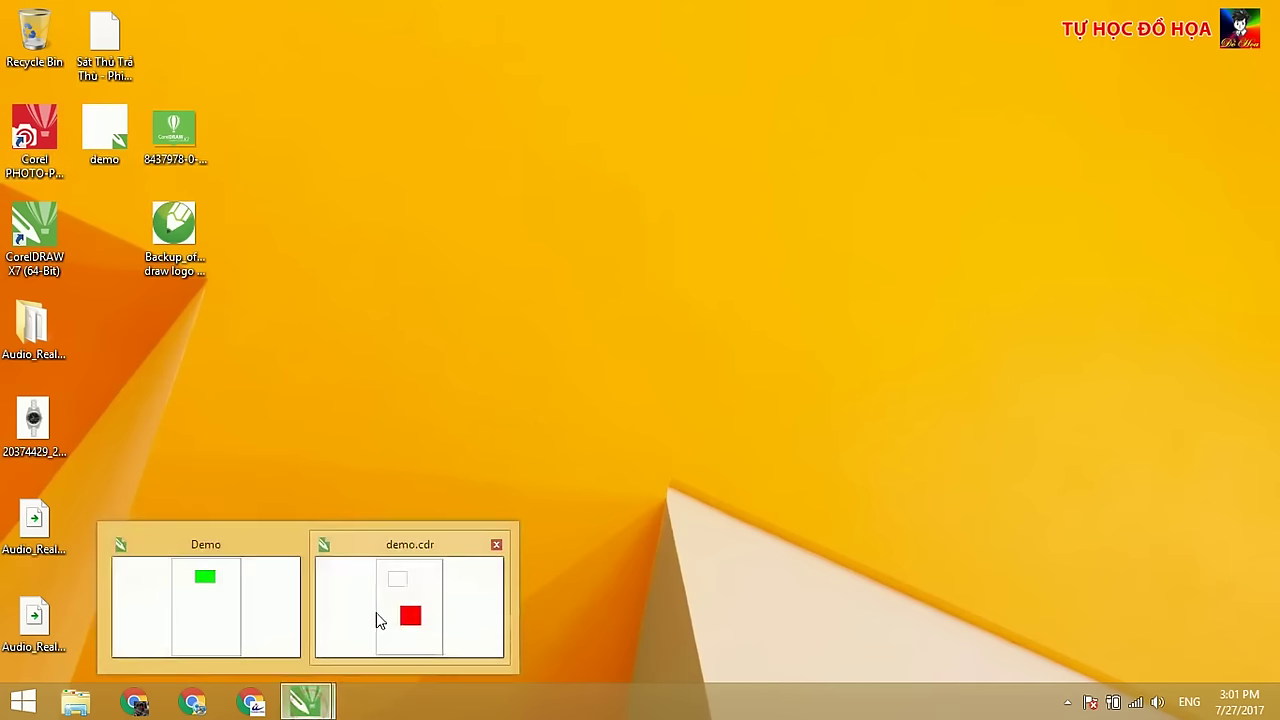
{"action": "left_click", "coordinate": [376, 612]}
{"action": "left_click", "coordinate": [141, 87]}
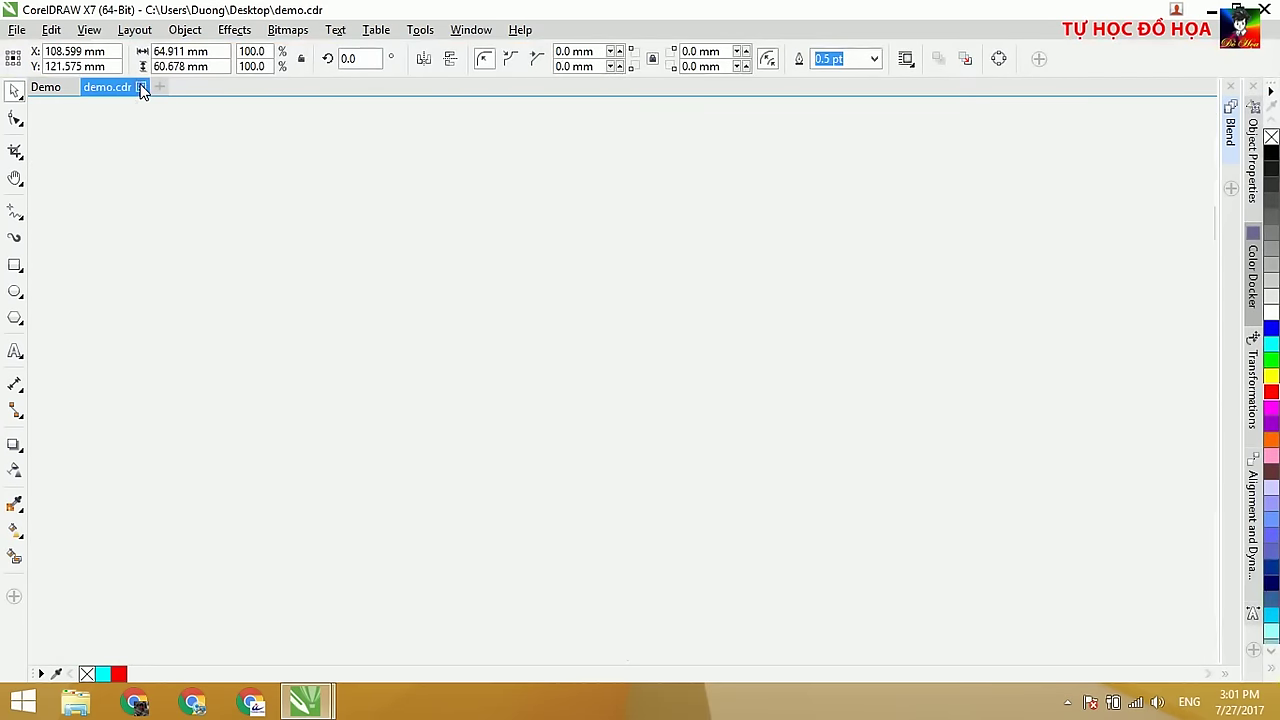
{"action": "left_click", "coordinate": [1211, 10]}
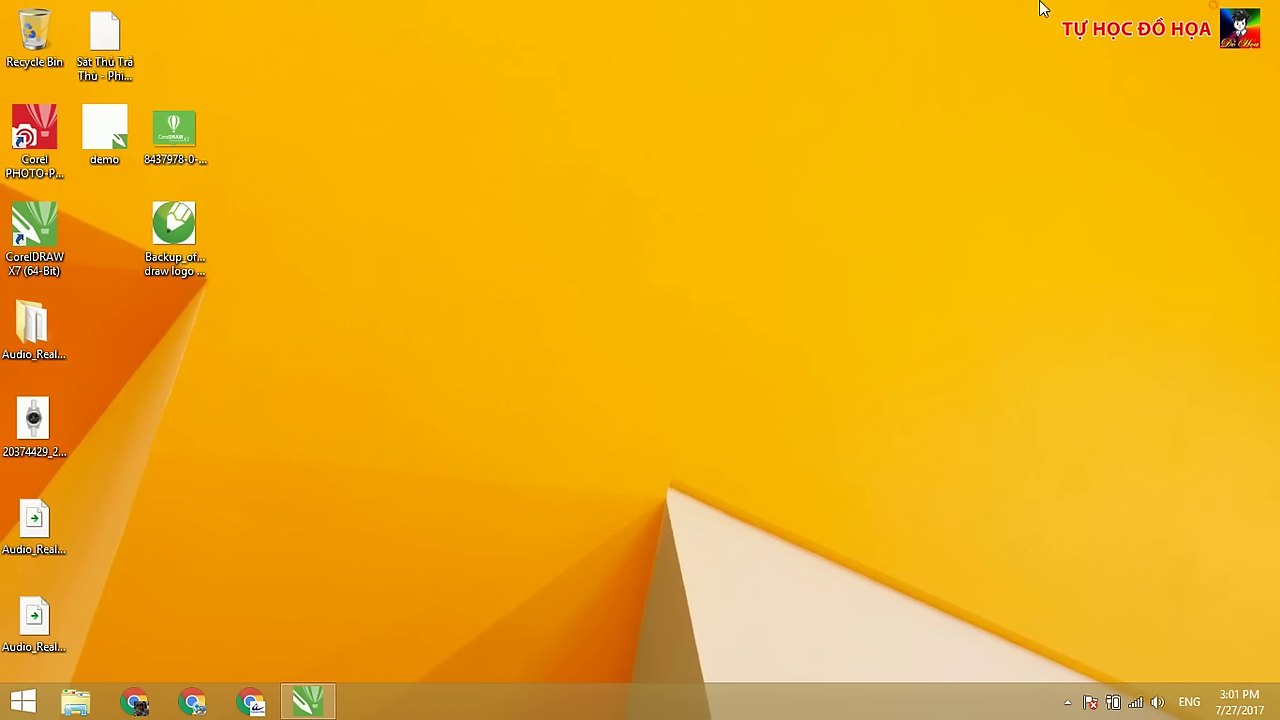
{"action": "double_click", "coordinate": [107, 135]}
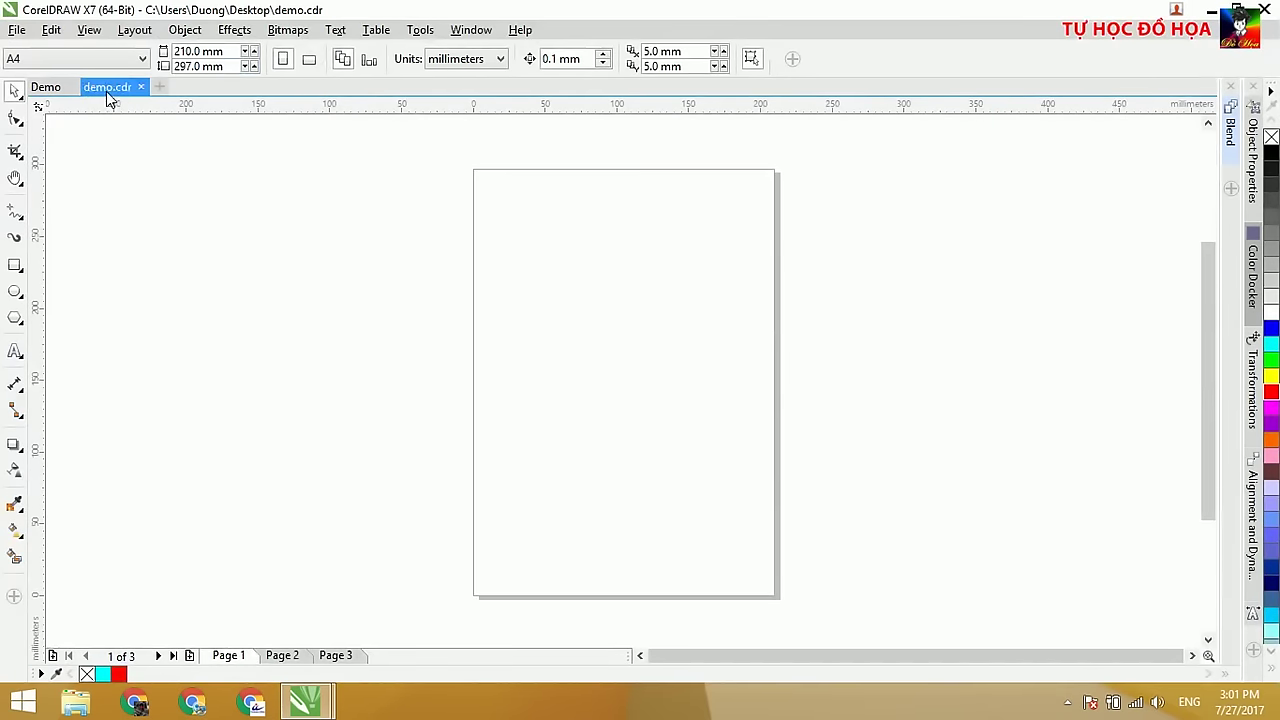
Step: Switch to the Demo document and deselect its green rectangle
{"action": "left_click", "coordinate": [46, 88]}
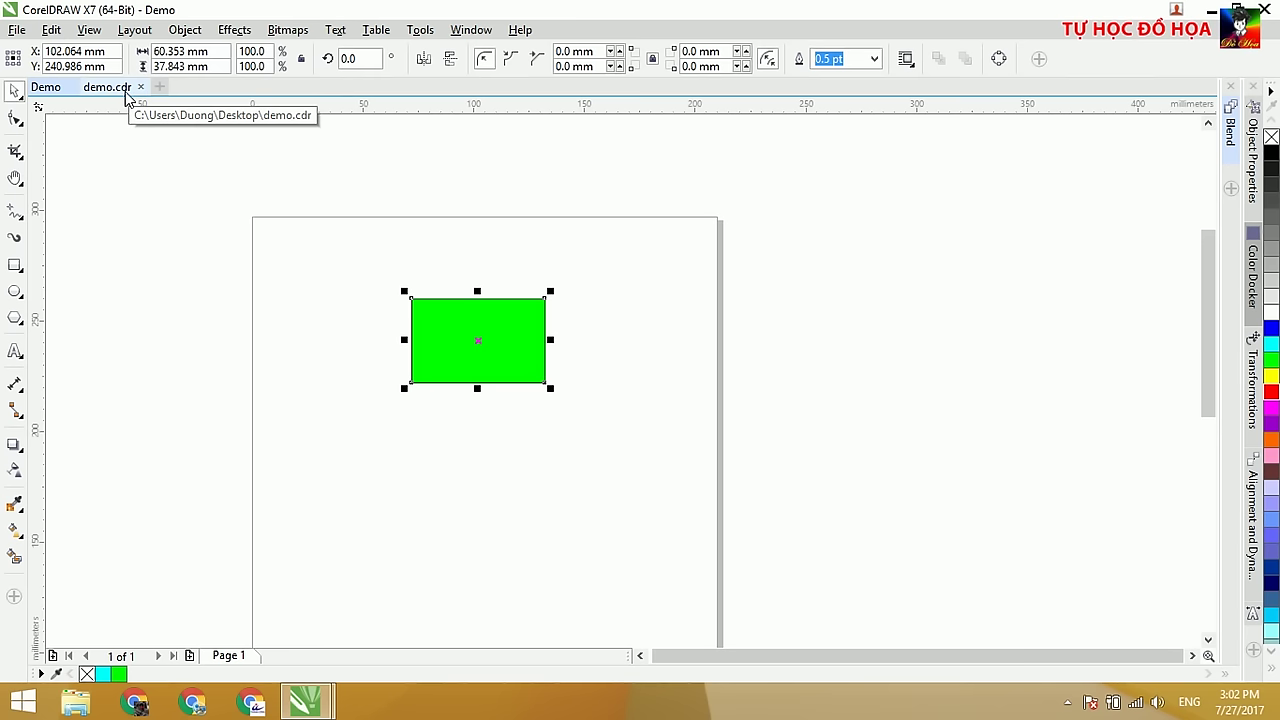
{"action": "left_click", "coordinate": [583, 571]}
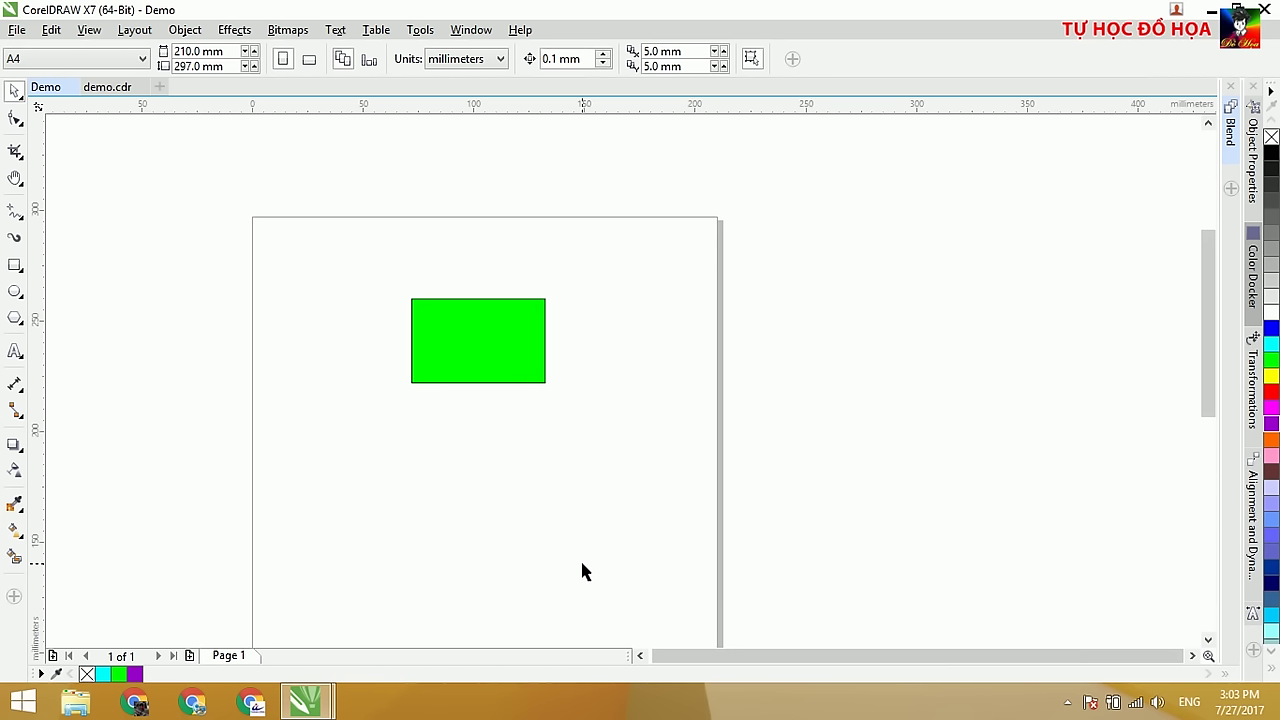
Step: Look through the file formats available for saving the drawing, and leave without saving
{"action": "left_click", "coordinate": [17, 29]}
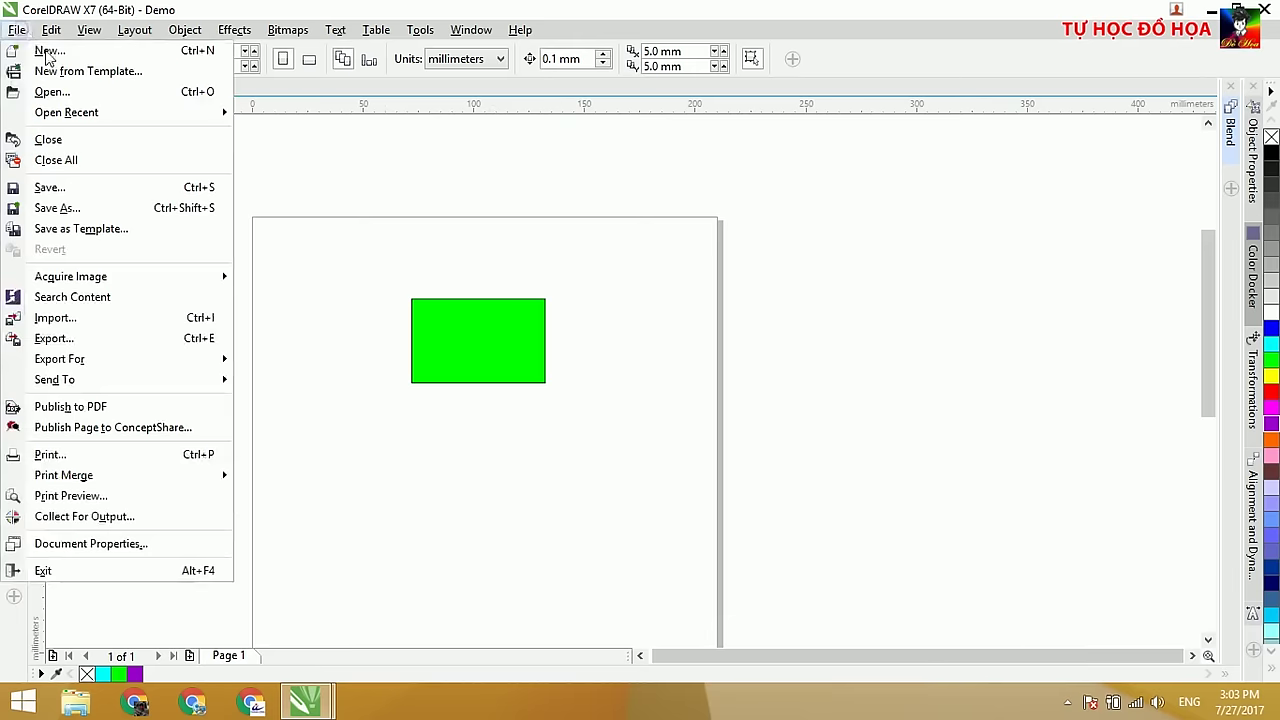
{"action": "left_click", "coordinate": [79, 188]}
{"action": "left_click", "coordinate": [674, 407]}
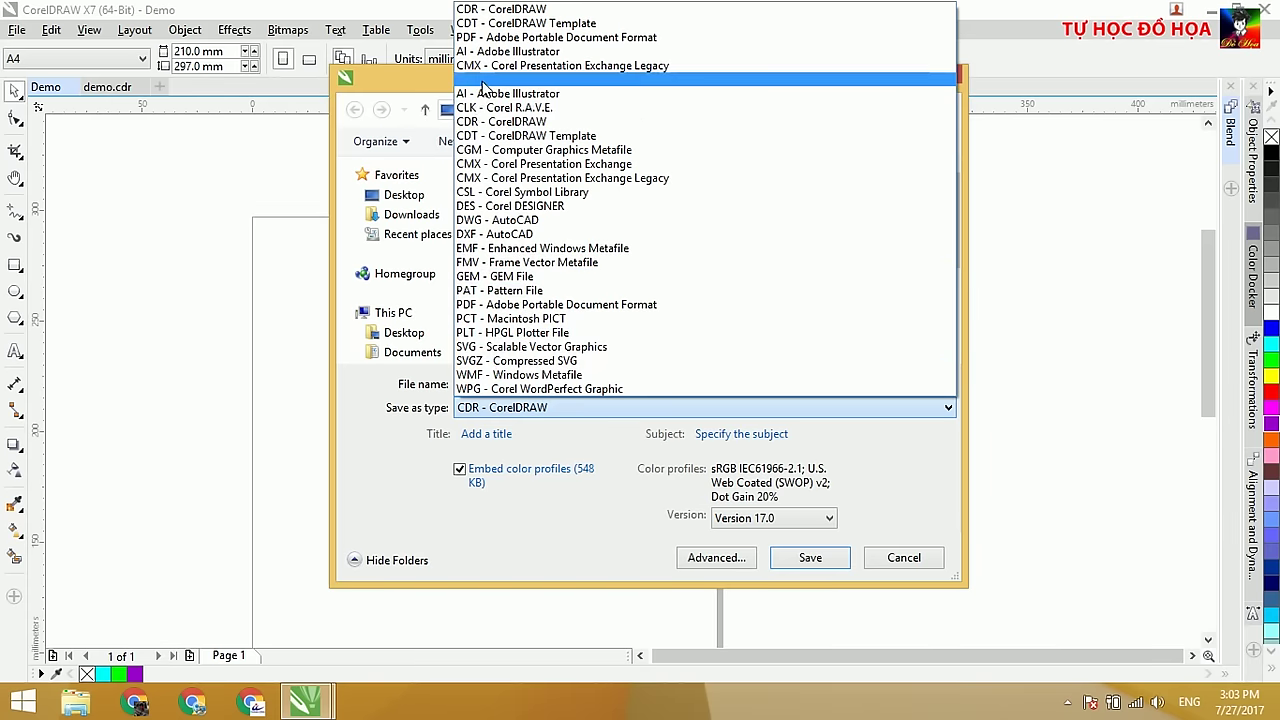
{"action": "left_click", "coordinate": [890, 561]}
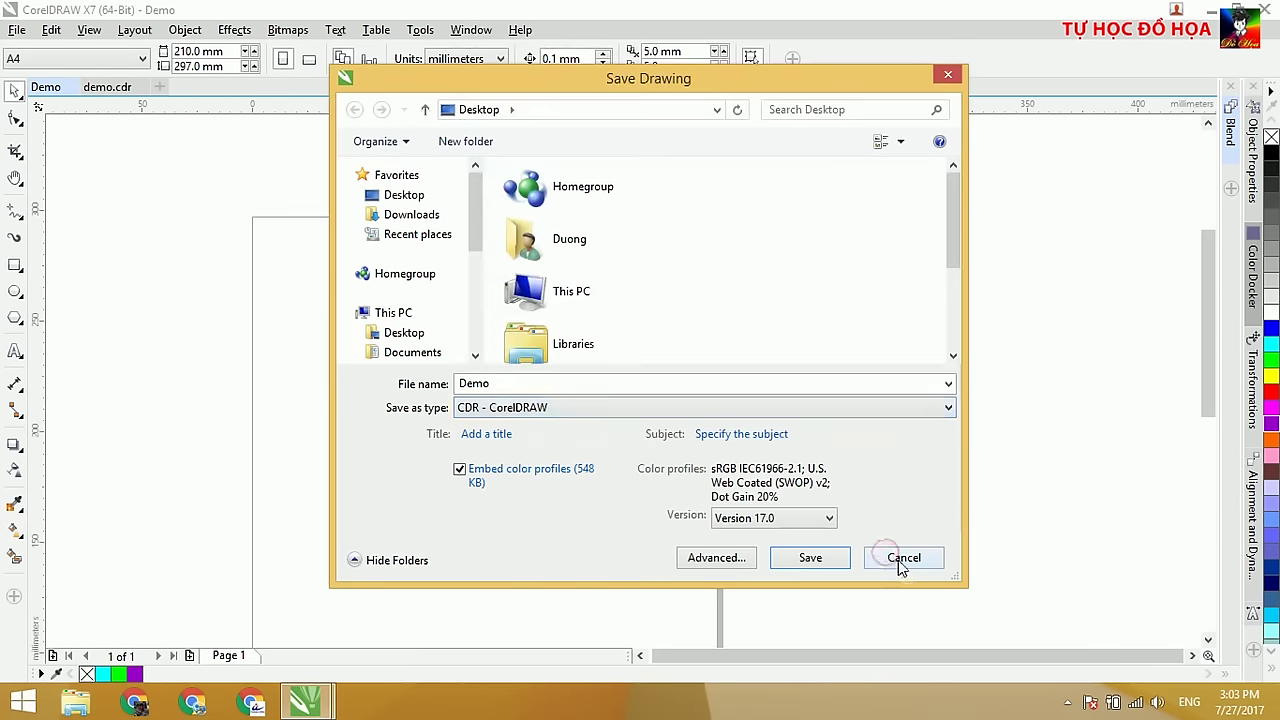
{"action": "left_click", "coordinate": [899, 561]}
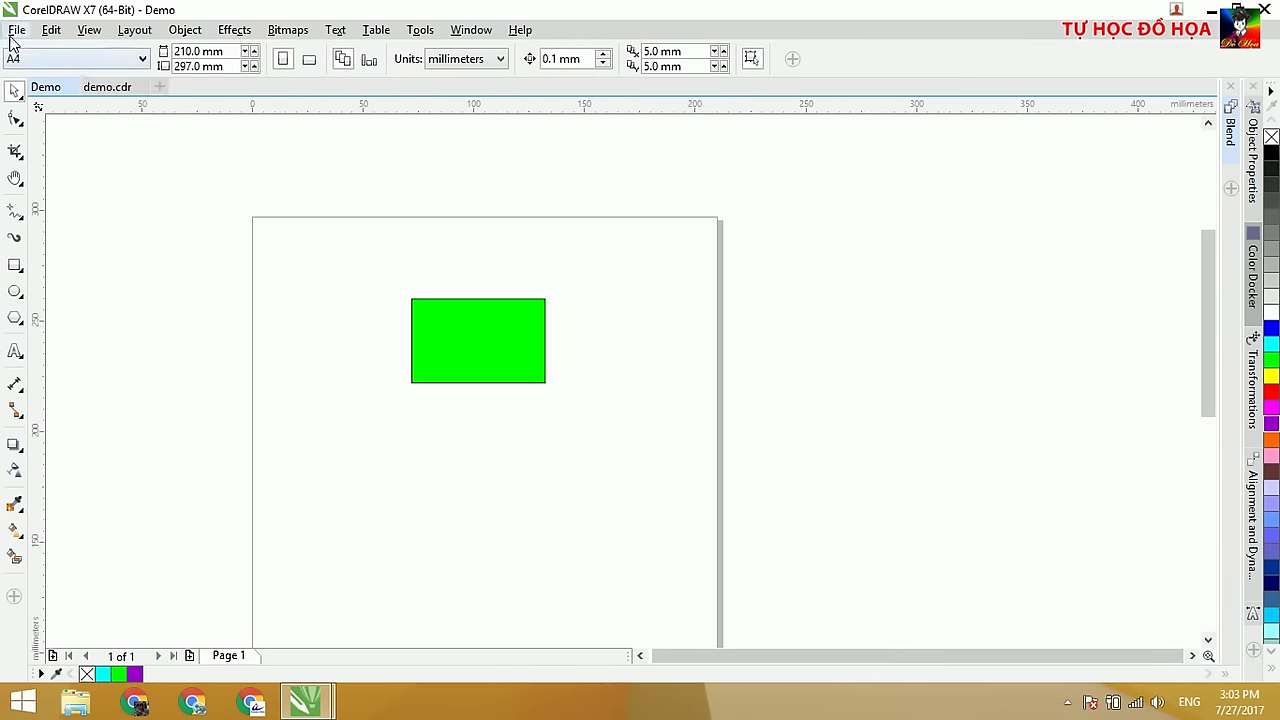
Step: Start exporting the drawing as "Demo" in the JPG - JPEG Bitmaps format and proceed to its JPEG options
{"action": "left_click", "coordinate": [16, 30]}
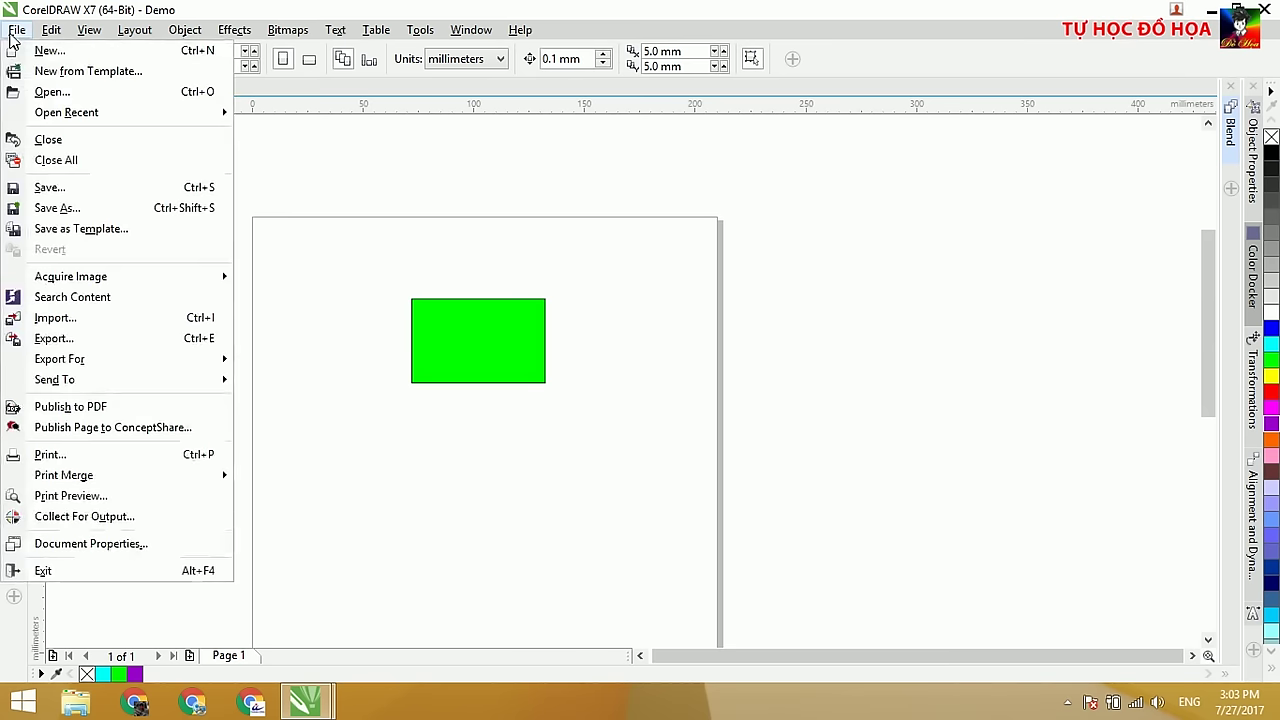
{"action": "left_click", "coordinate": [89, 344]}
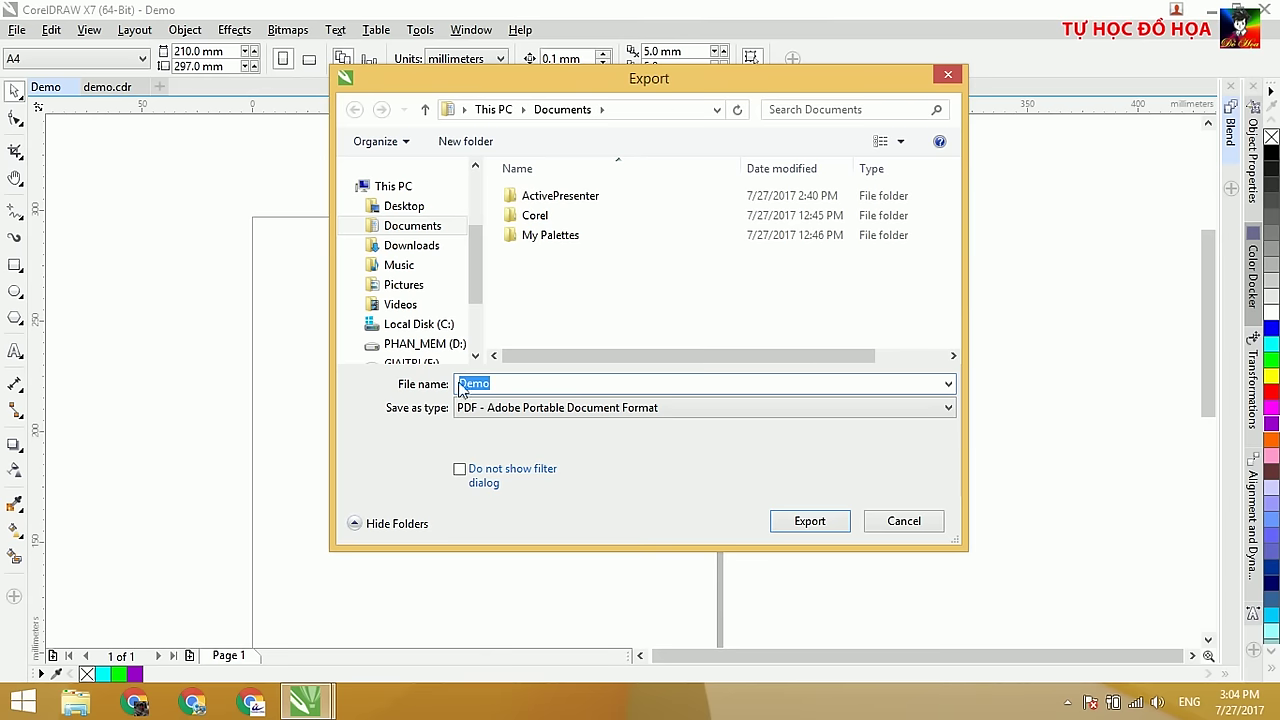
{"action": "left_click", "coordinate": [580, 408]}
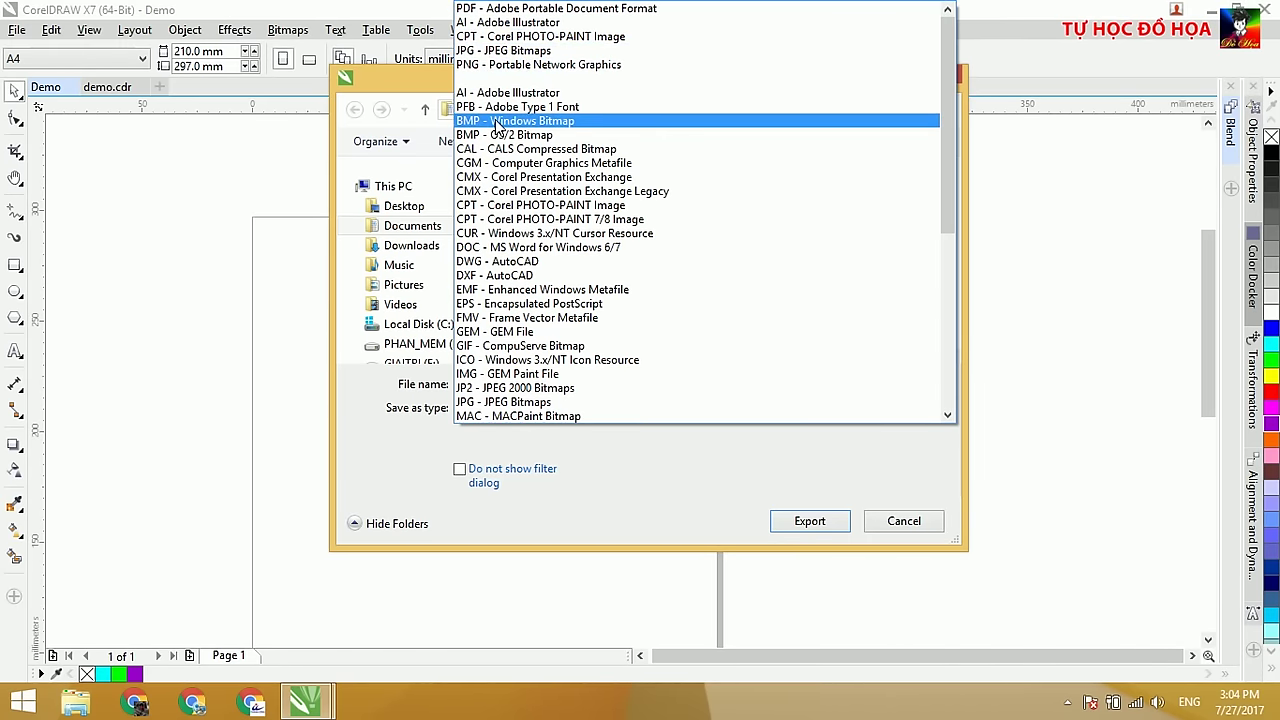
{"action": "left_click", "coordinate": [535, 53]}
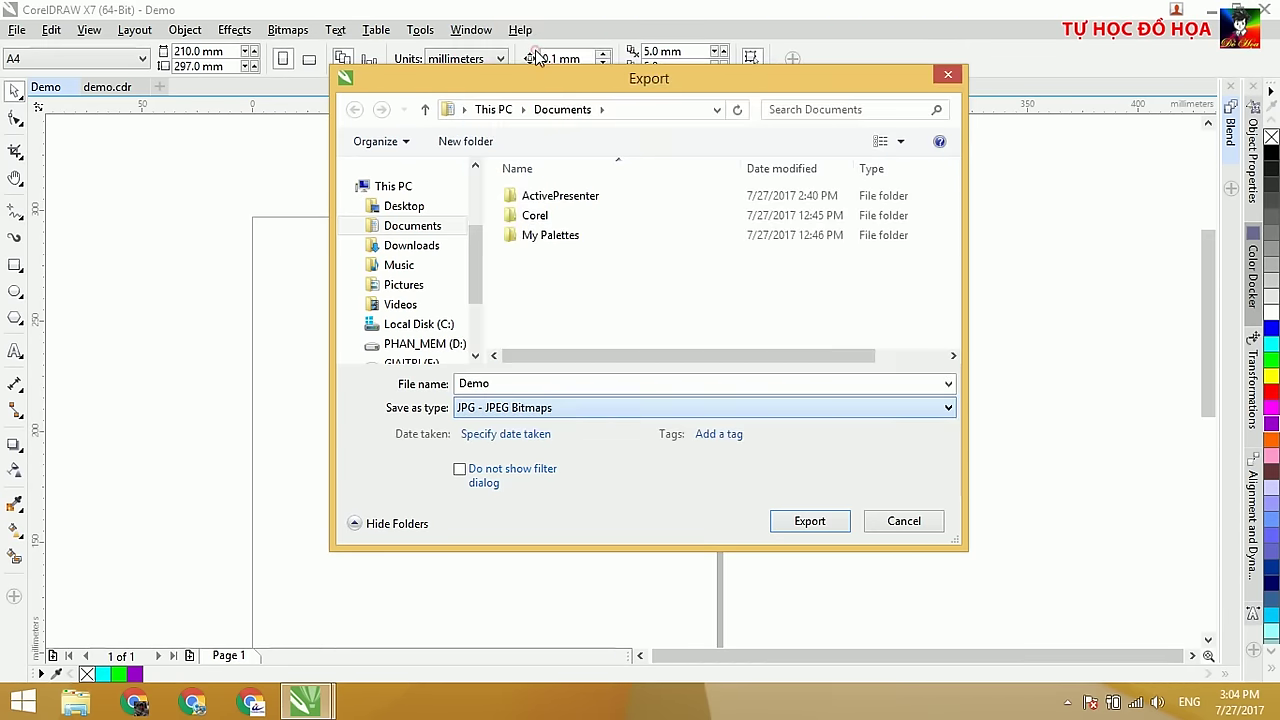
{"action": "left_click_drag", "start_coordinate": [523, 78], "coordinate": [786, 44]}
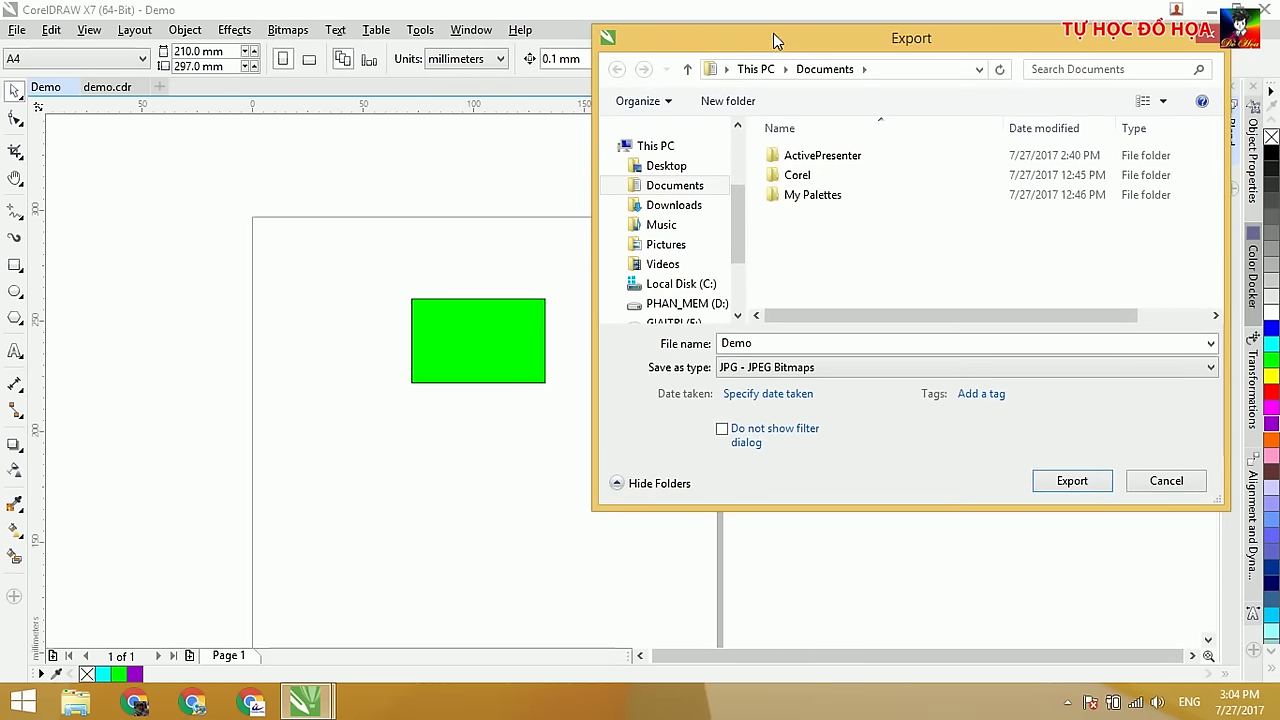
{"action": "left_click", "coordinate": [1066, 479]}
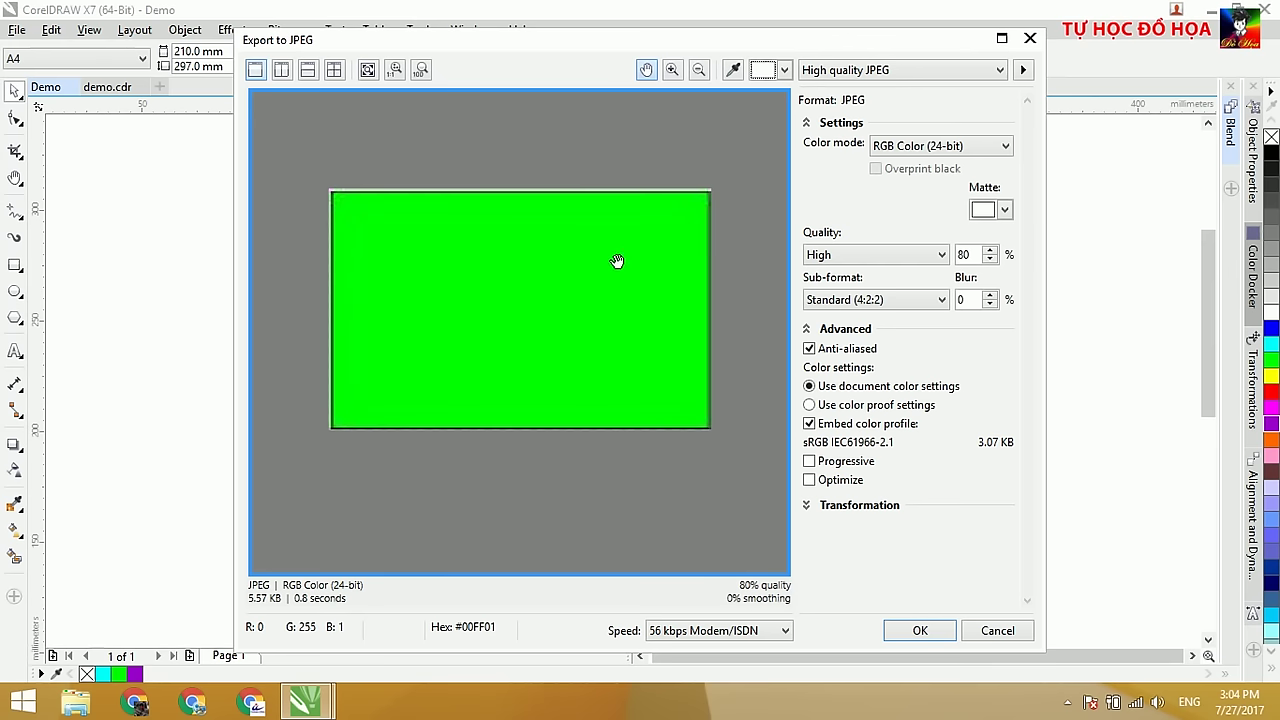
Step: Choose the High quality JPEG preset and set the color mode to CMYK Color (32-bit)
{"action": "left_click", "coordinate": [893, 71]}
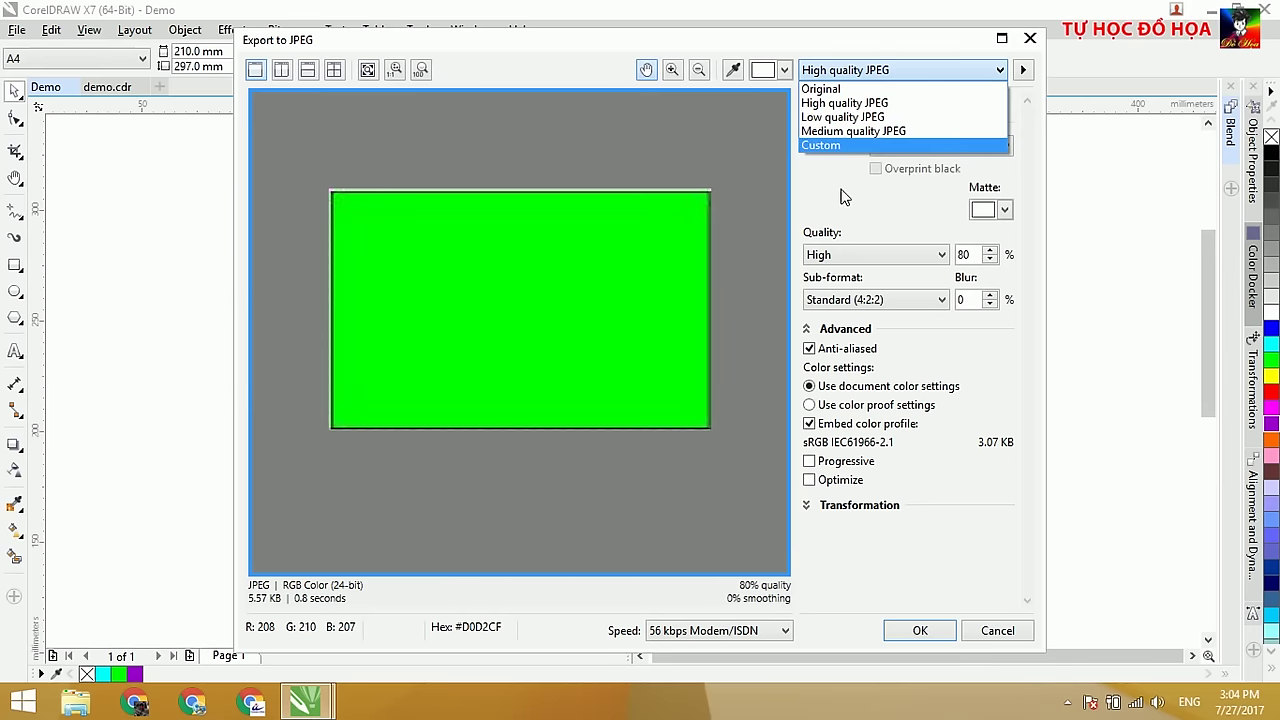
{"action": "left_click", "coordinate": [858, 102]}
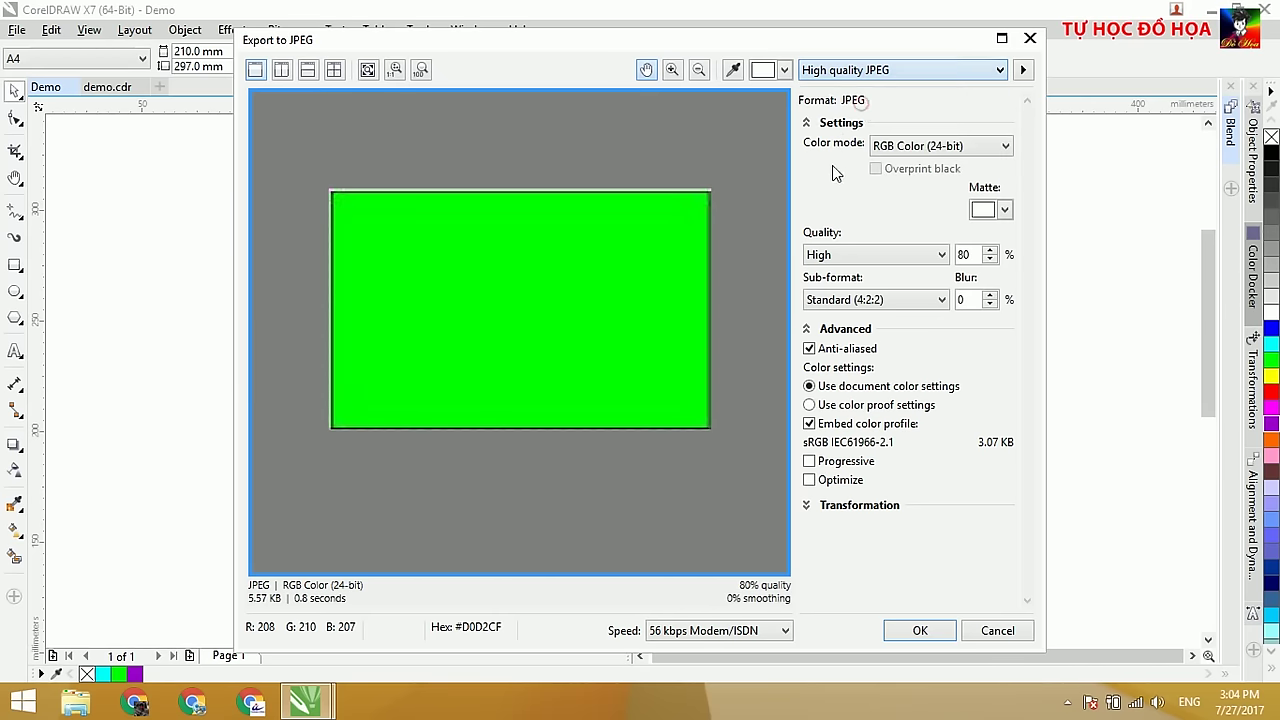
{"action": "left_click", "coordinate": [904, 148]}
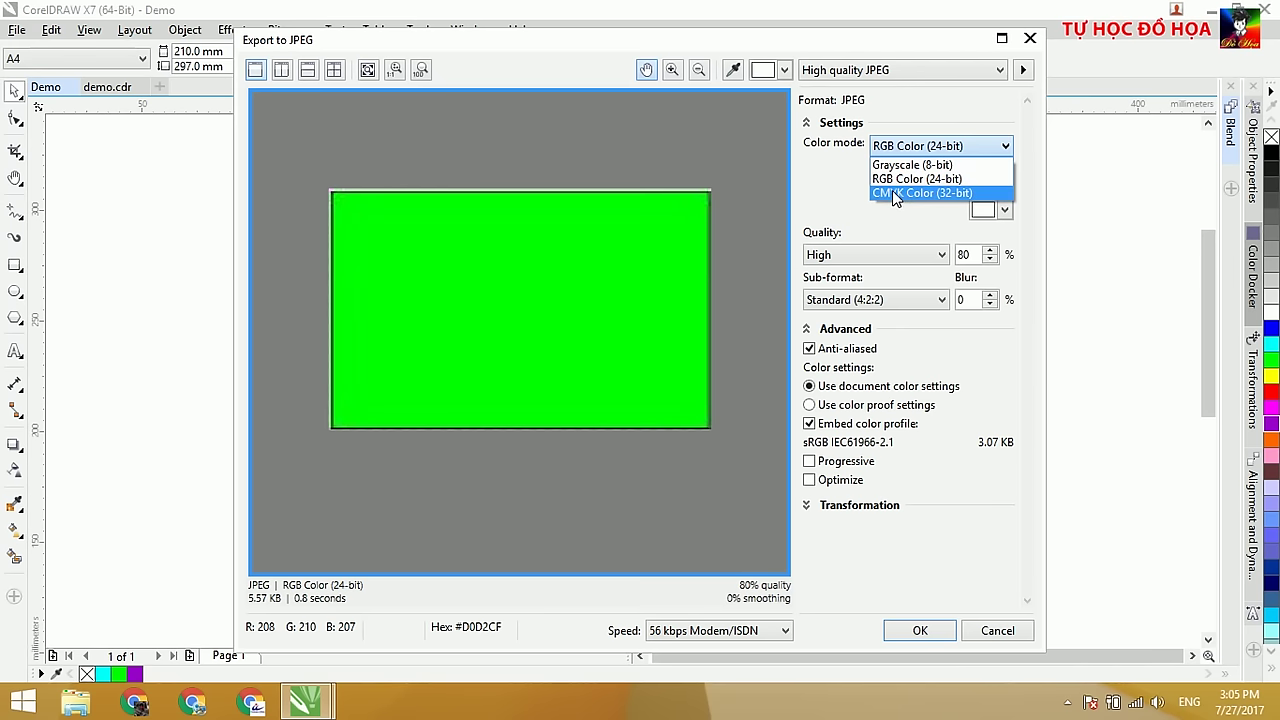
{"action": "left_click", "coordinate": [896, 192]}
{"action": "left_click", "coordinate": [920, 146]}
{"action": "left_click", "coordinate": [907, 190]}
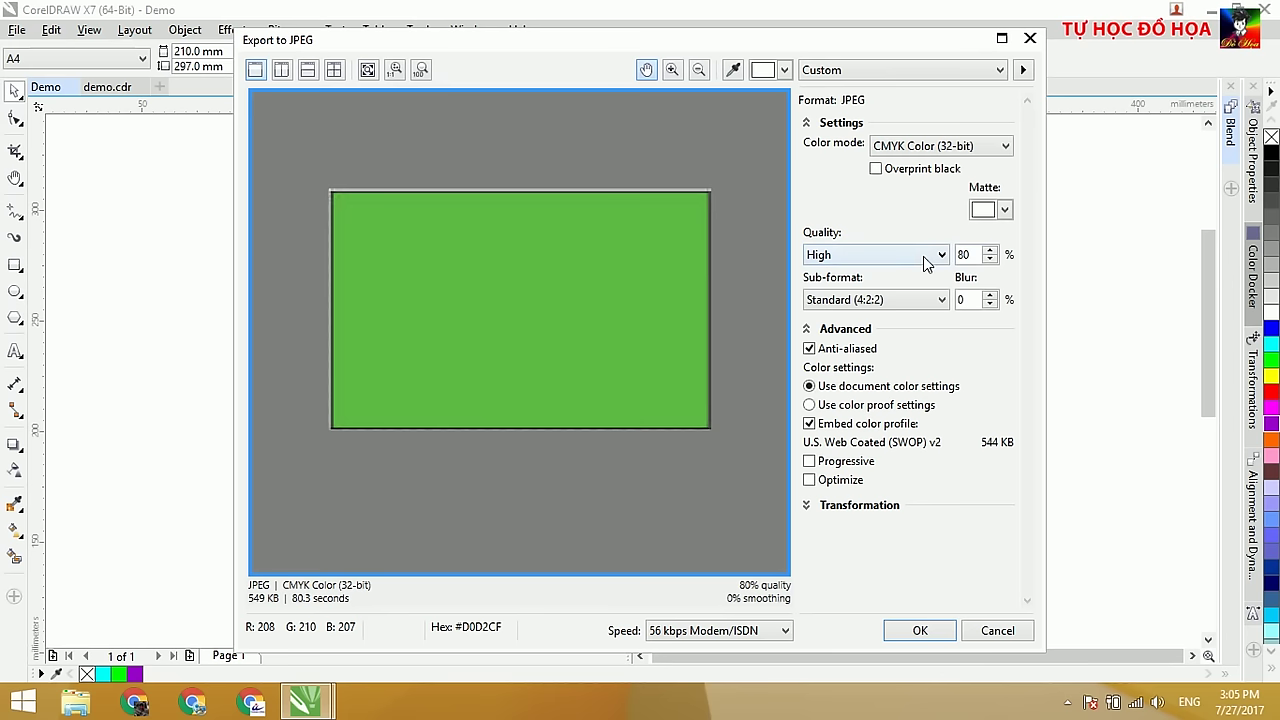
Step: Try a JPEG quality of 0% and look through the sub-format options
{"action": "left_click", "coordinate": [910, 255]}
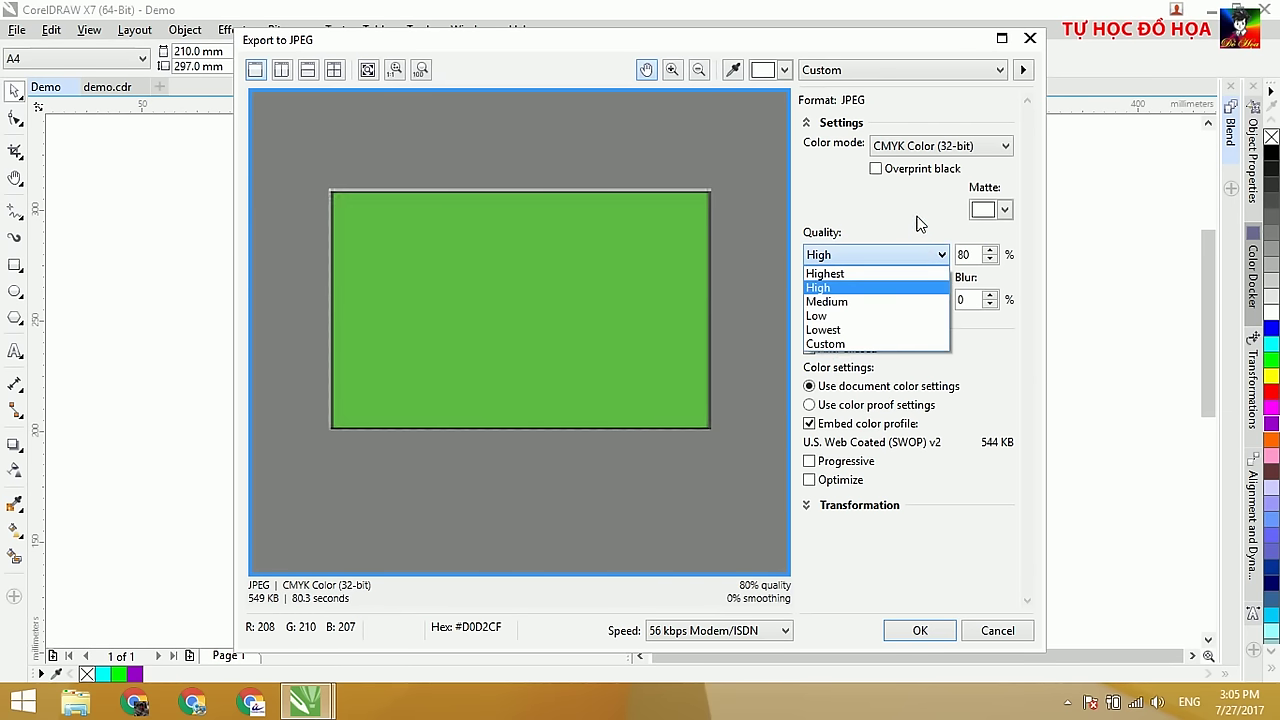
{"action": "left_click", "coordinate": [912, 218]}
{"action": "left_click", "coordinate": [989, 251]}
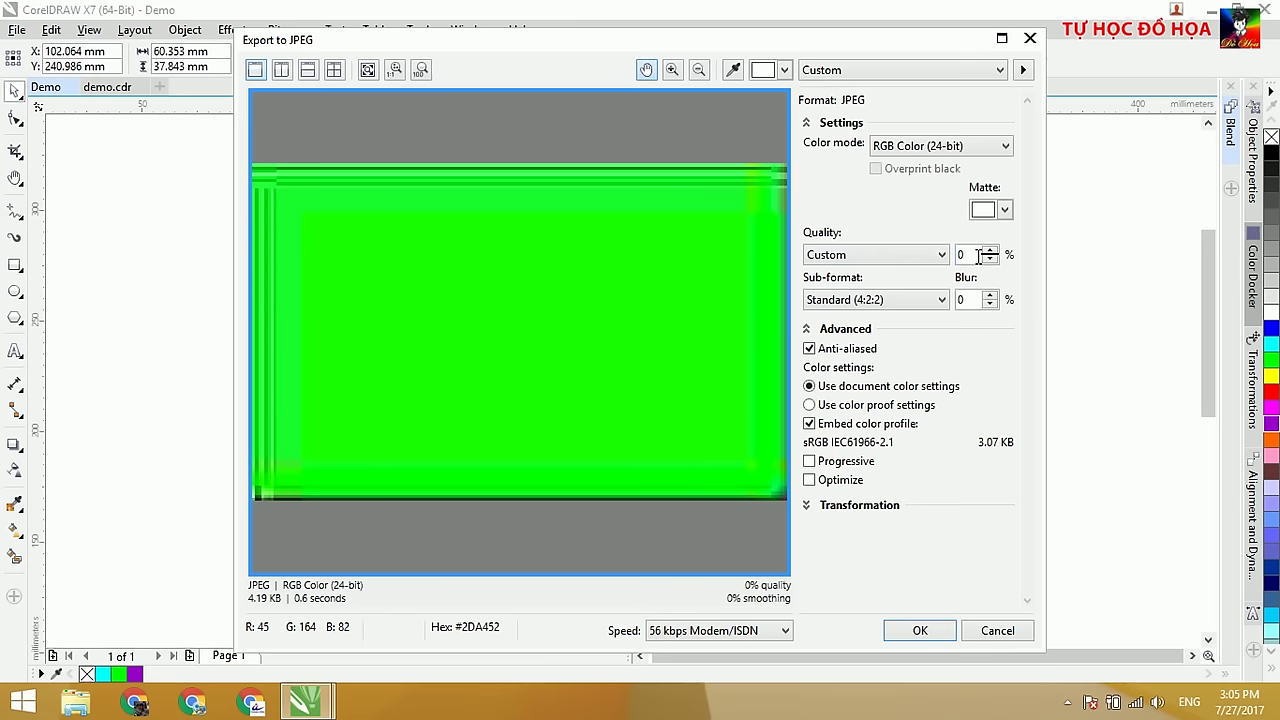
{"action": "left_click", "coordinate": [941, 300]}
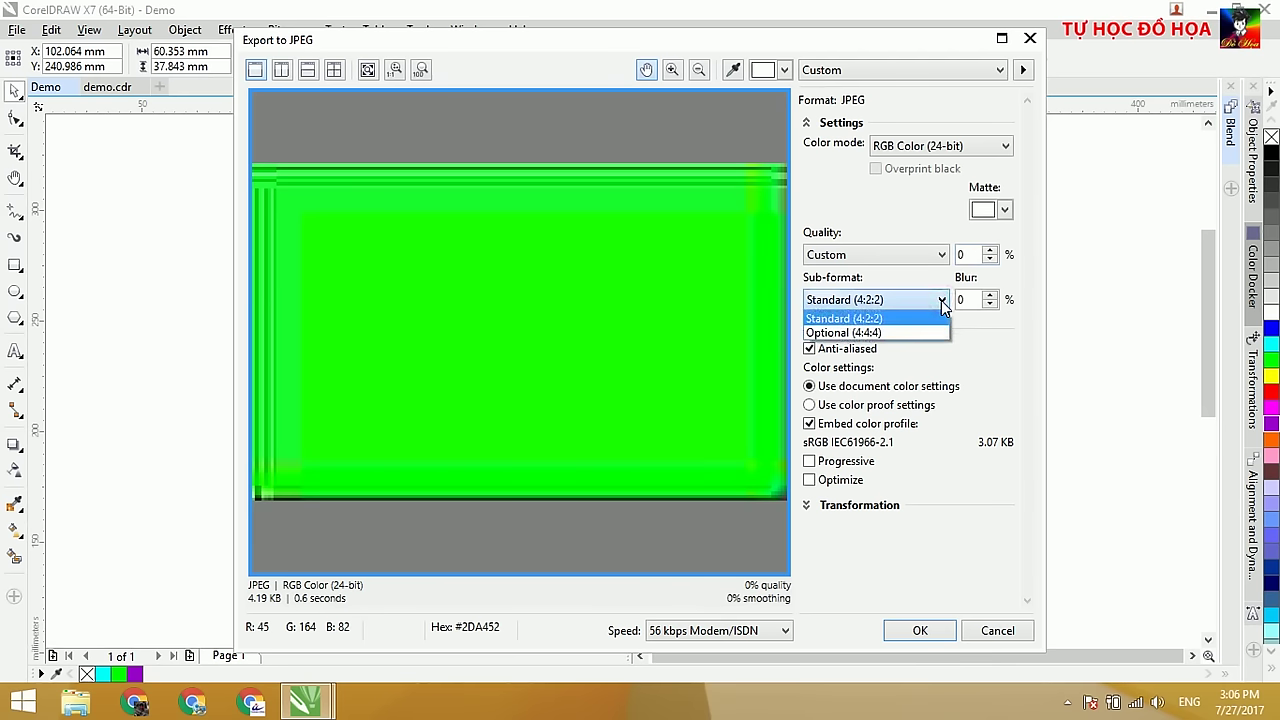
{"action": "left_click", "coordinate": [963, 343]}
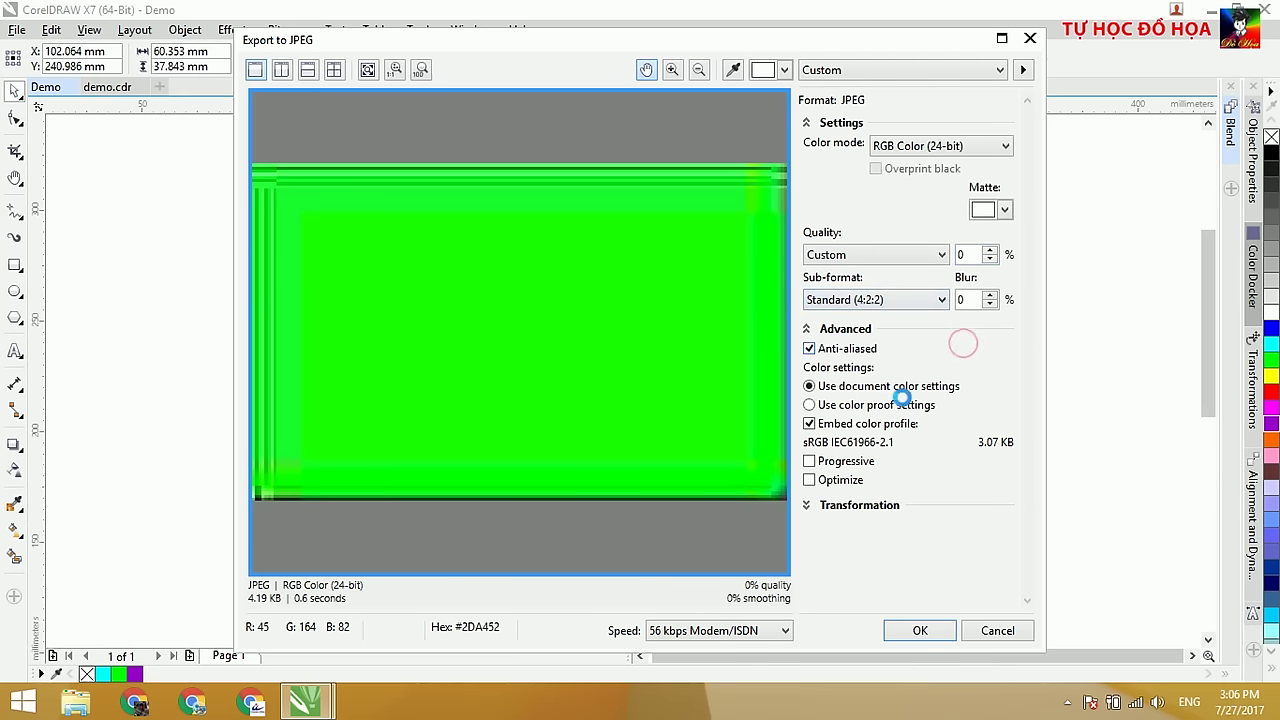
Step: Expand the Transformation settings of the JPEG export and look through the available resolutions
{"action": "left_click", "coordinate": [807, 505]}
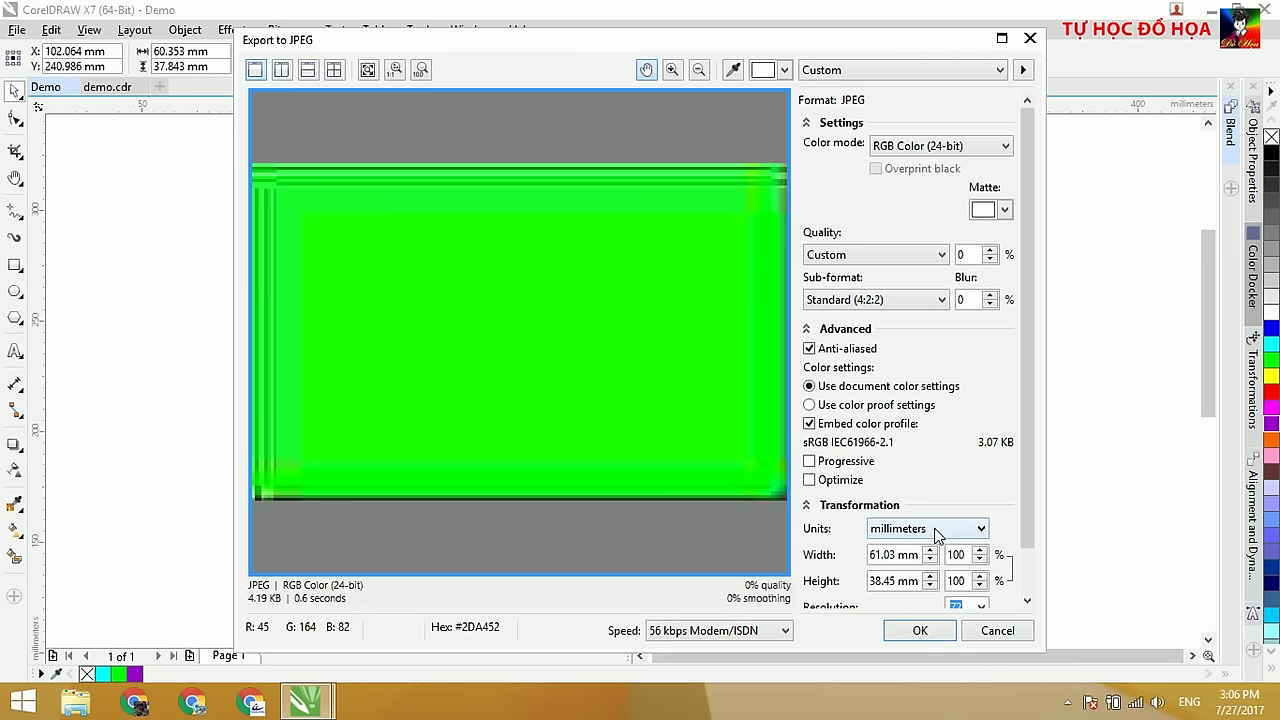
{"action": "left_click_drag", "start_coordinate": [1027, 460], "coordinate": [1030, 512]}
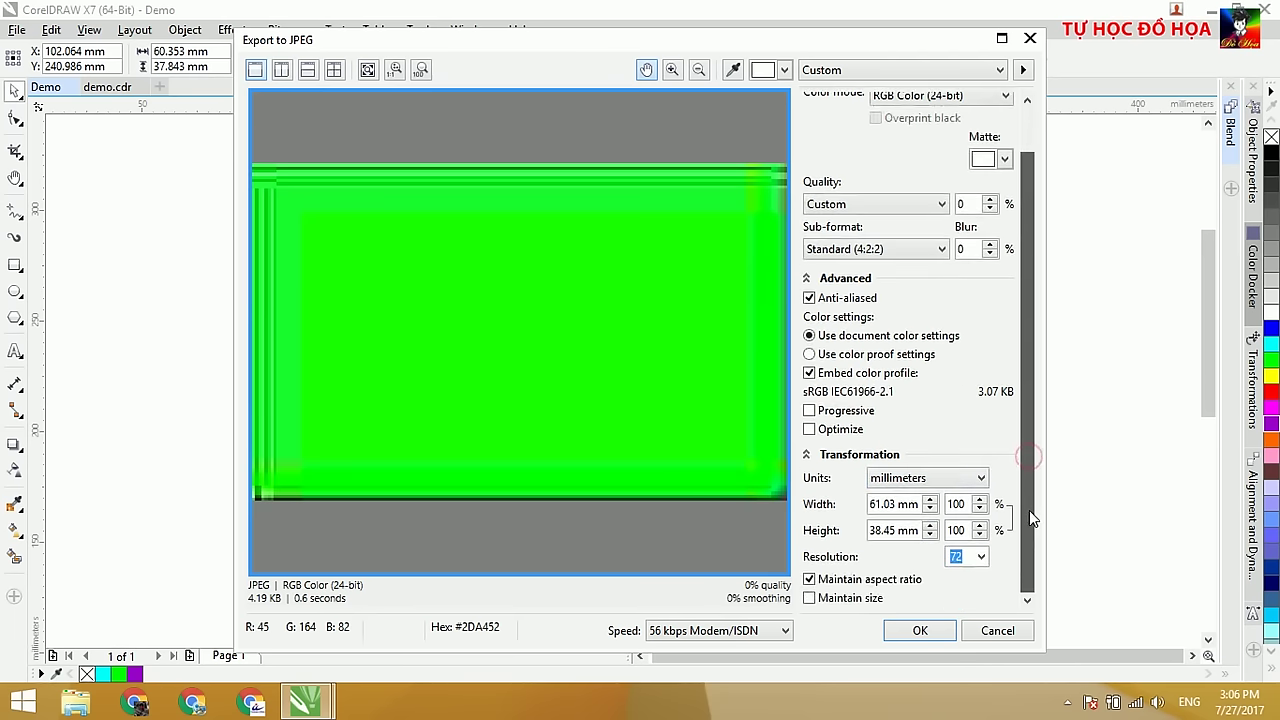
{"action": "left_click", "coordinate": [980, 558]}
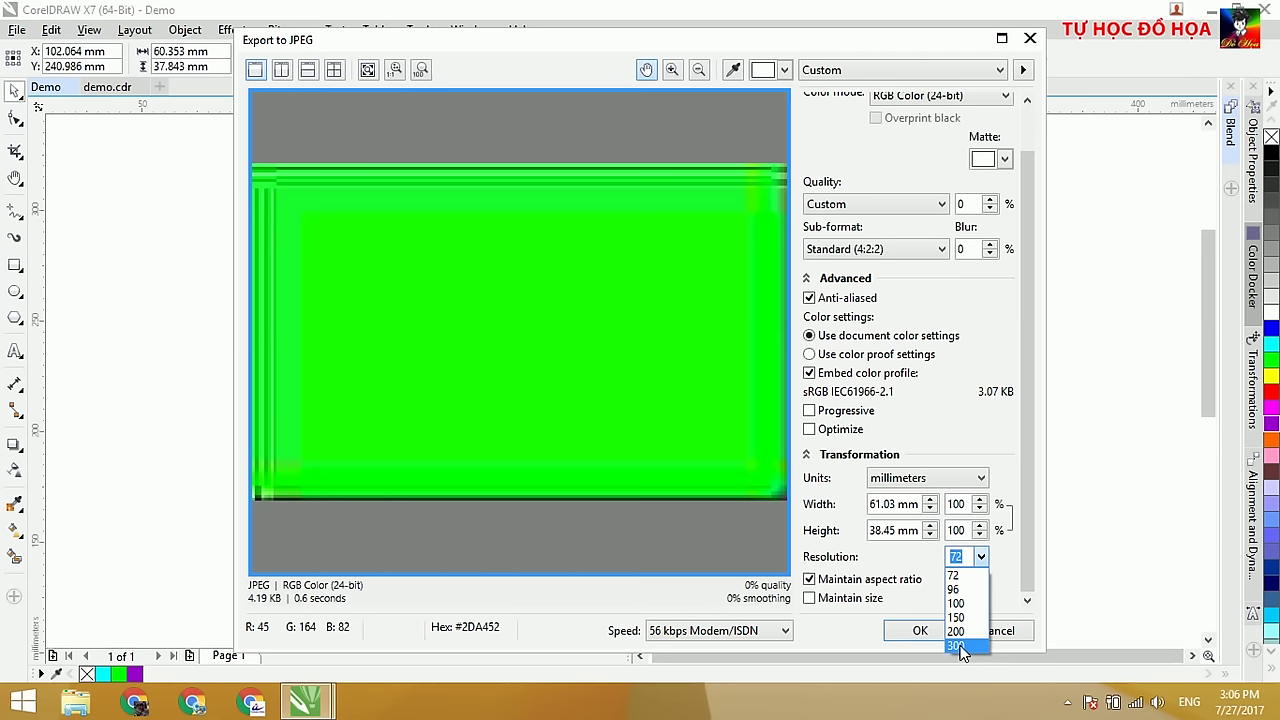
{"action": "left_click", "coordinate": [952, 440]}
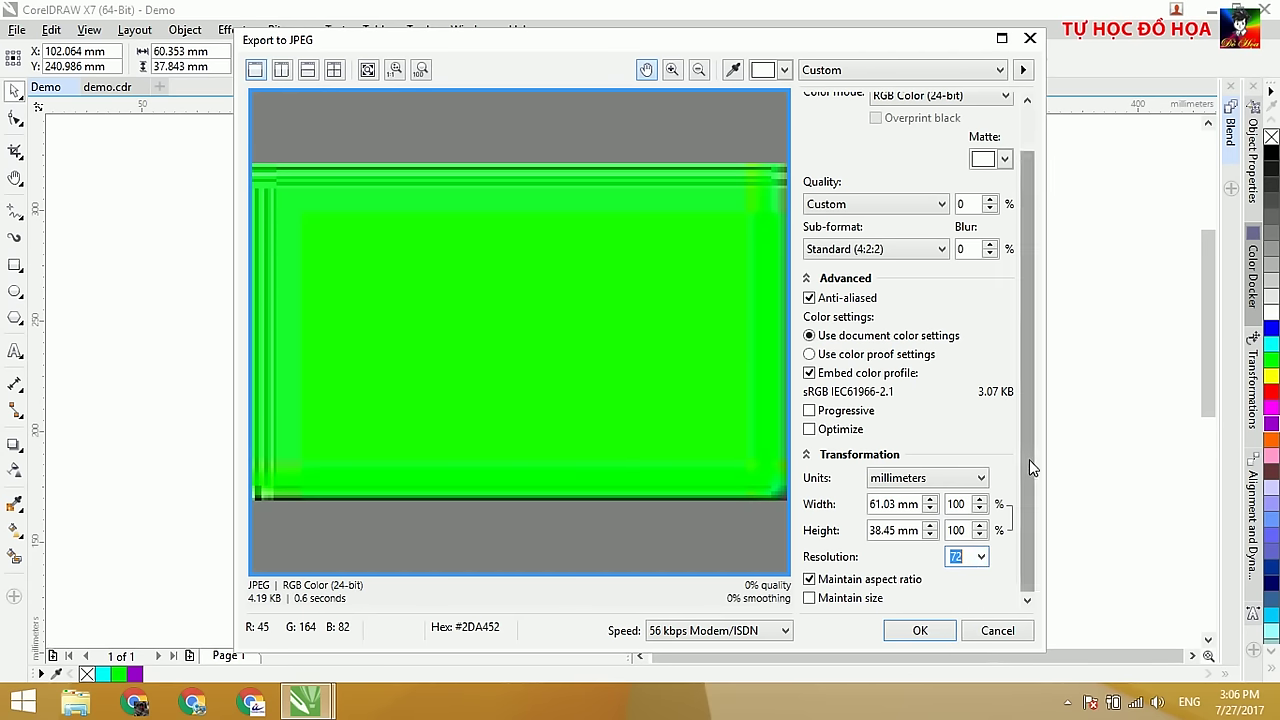
Step: Set the JPEG quality to 100% and complete the export
{"action": "left_click_drag", "start_coordinate": [1032, 466], "coordinate": [1037, 408]}
{"action": "left_click", "coordinate": [988, 250]}
{"action": "left_click", "coordinate": [988, 251]}
{"action": "left_click", "coordinate": [988, 251]}
{"action": "type", "text": "100"}
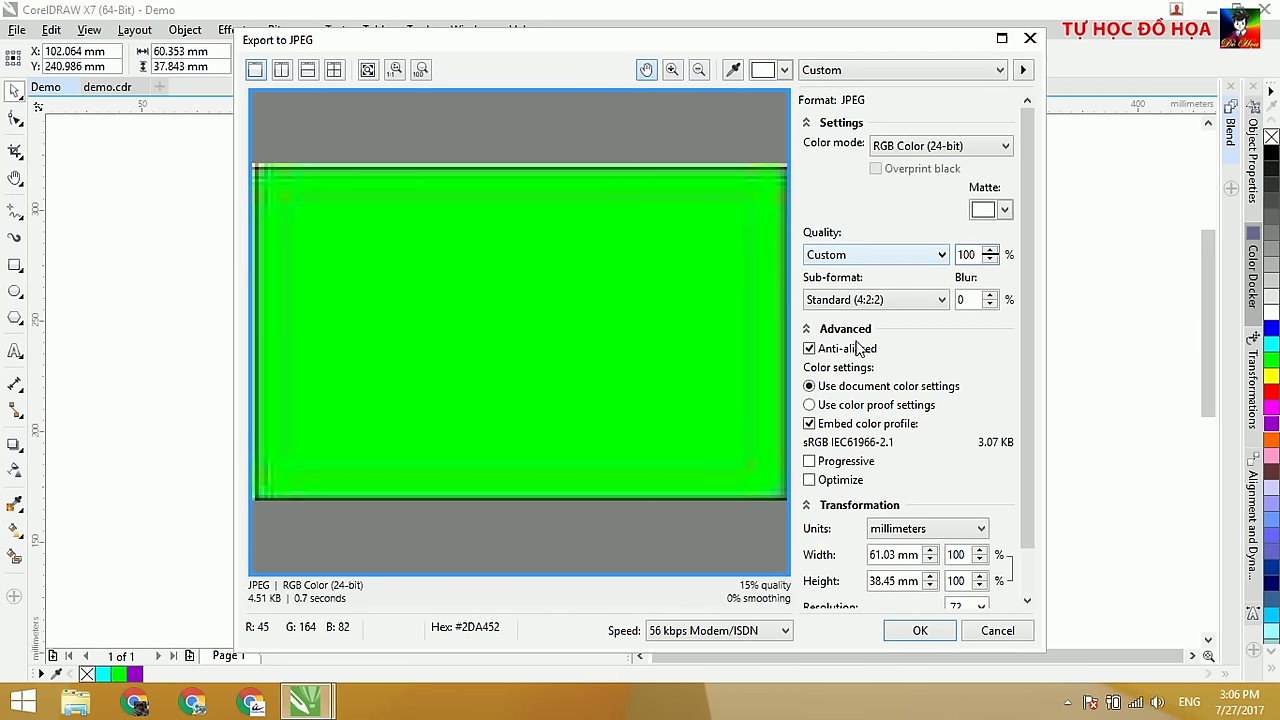
{"action": "left_click", "coordinate": [920, 631]}
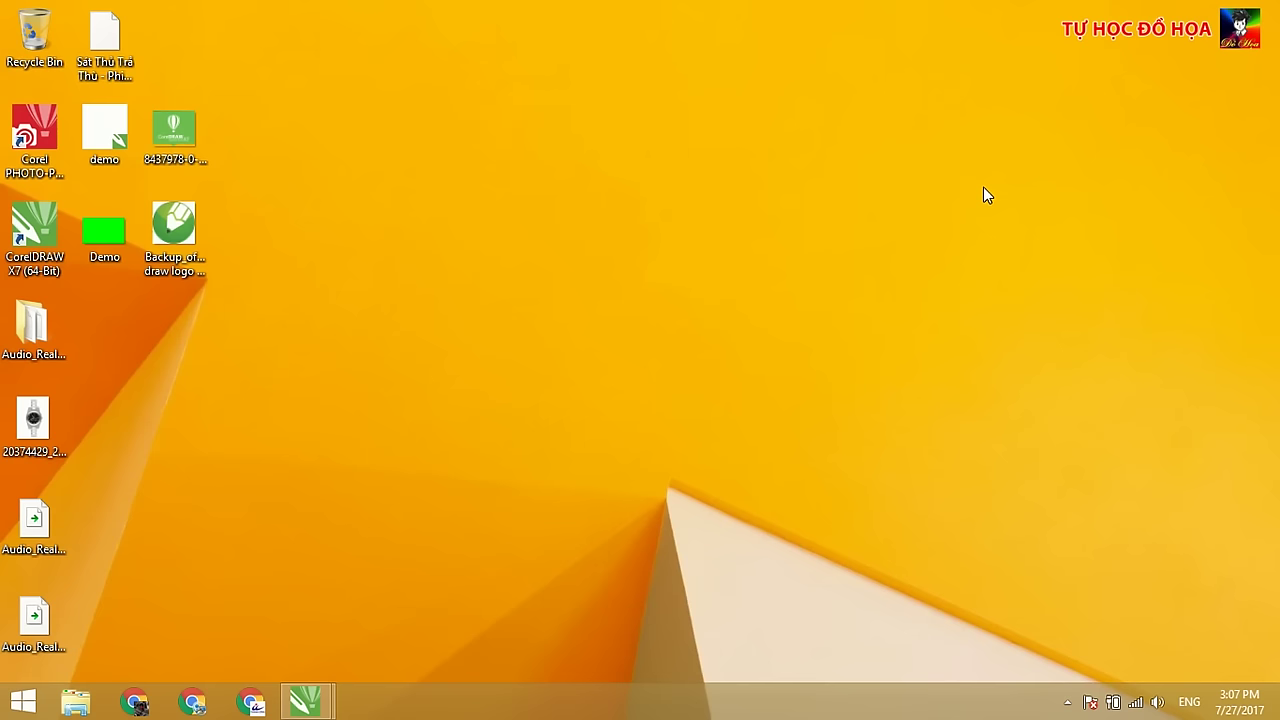
Step: Open the exported Demo image from the Windows desktop, inspect it at different zoom levels, close it and return to CorelDRAW
{"action": "double_click", "coordinate": [105, 232]}
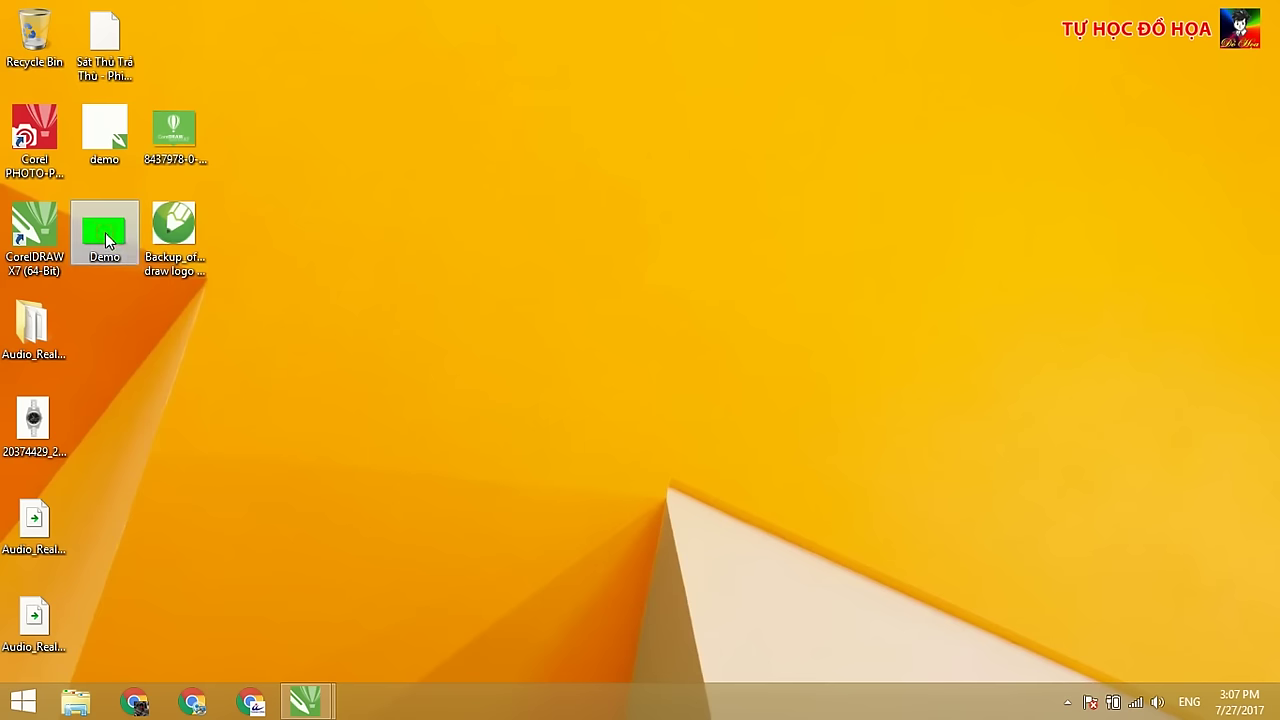
{"action": "scroll", "coordinate": [618, 309], "scroll_direction": "up", "scroll_amount": 2}
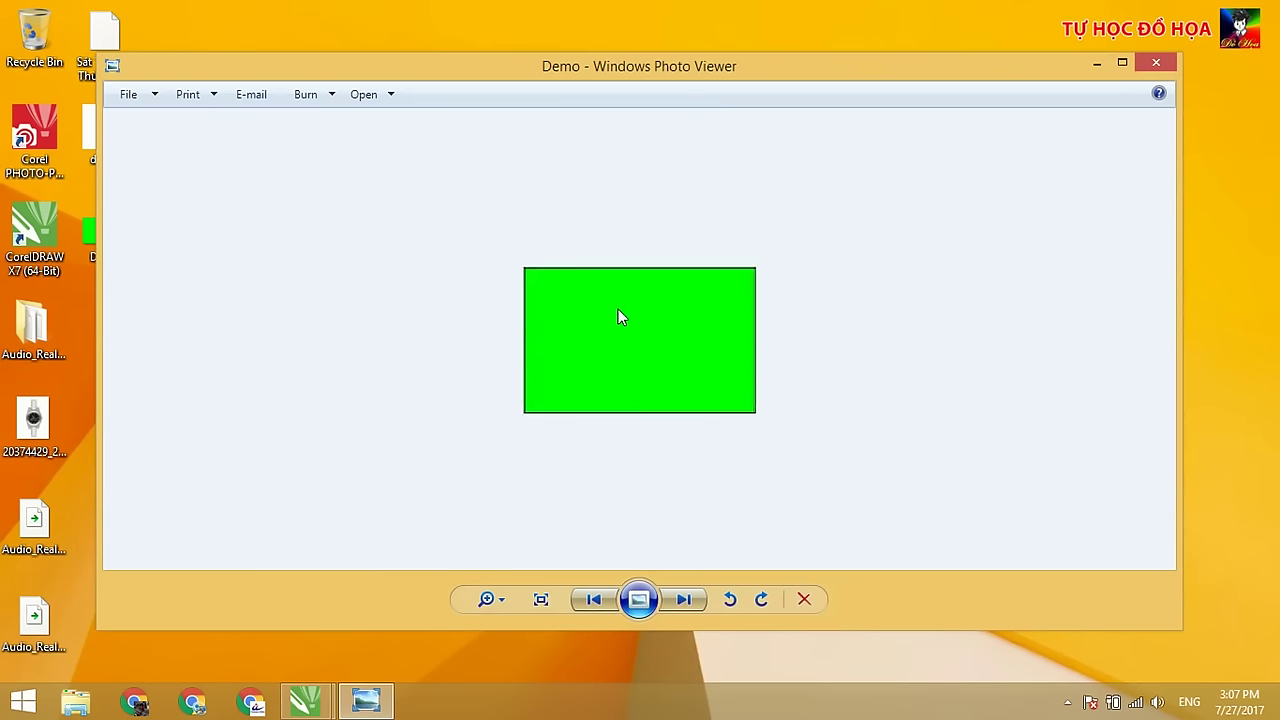
{"action": "scroll", "coordinate": [618, 309], "scroll_direction": "down", "scroll_amount": 2}
{"action": "scroll", "coordinate": [618, 312], "scroll_direction": "up", "scroll_amount": 1}
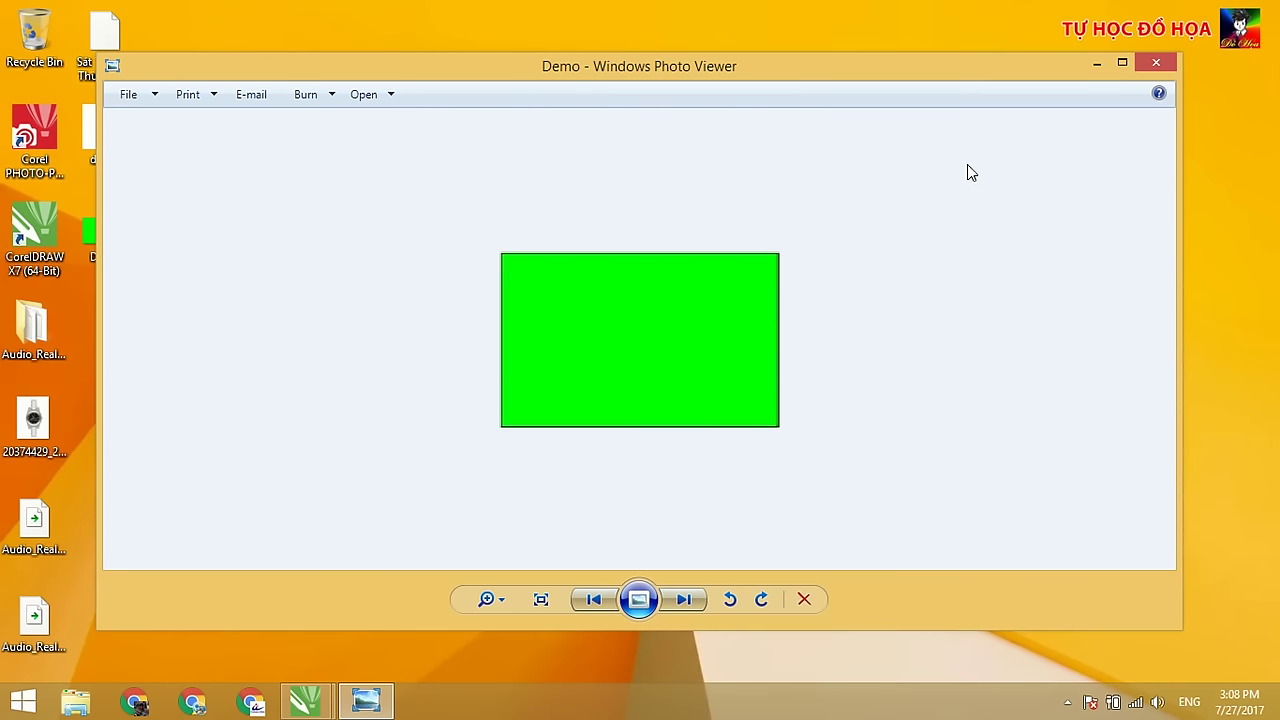
{"action": "left_click", "coordinate": [1156, 63]}
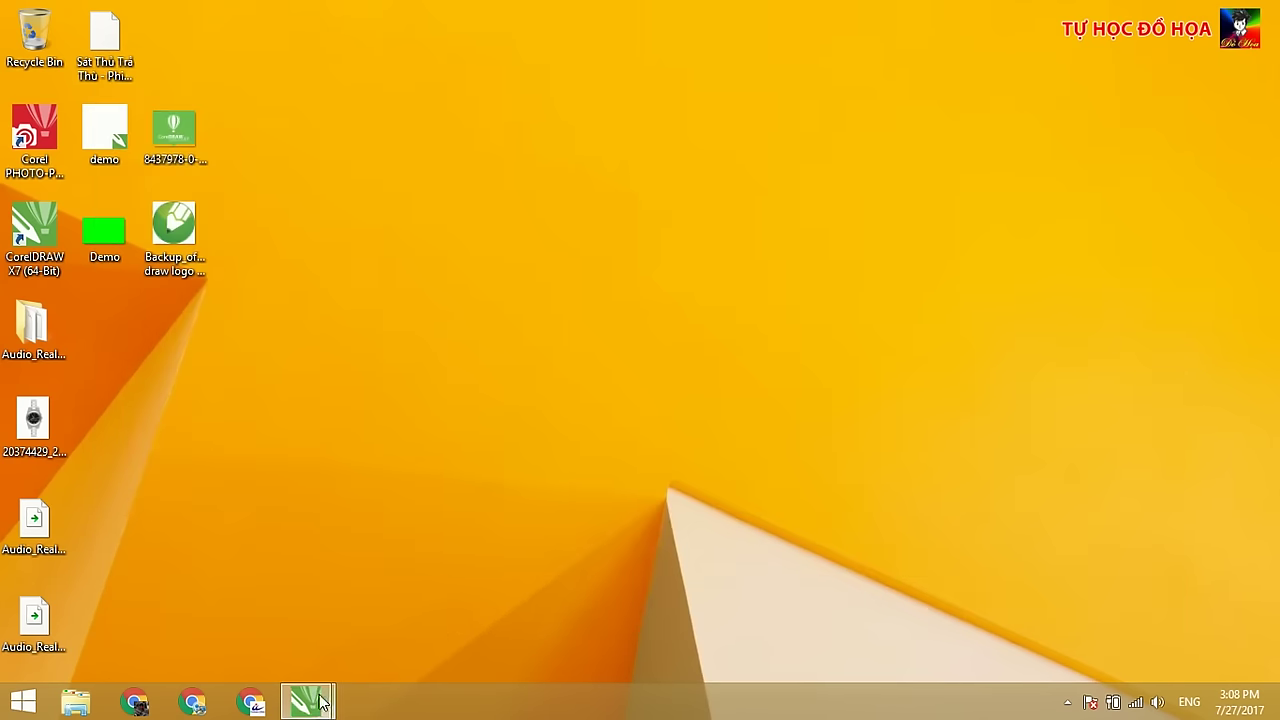
{"action": "mouse_move", "coordinate": [307, 702]}
{"action": "left_click", "coordinate": [265, 585]}
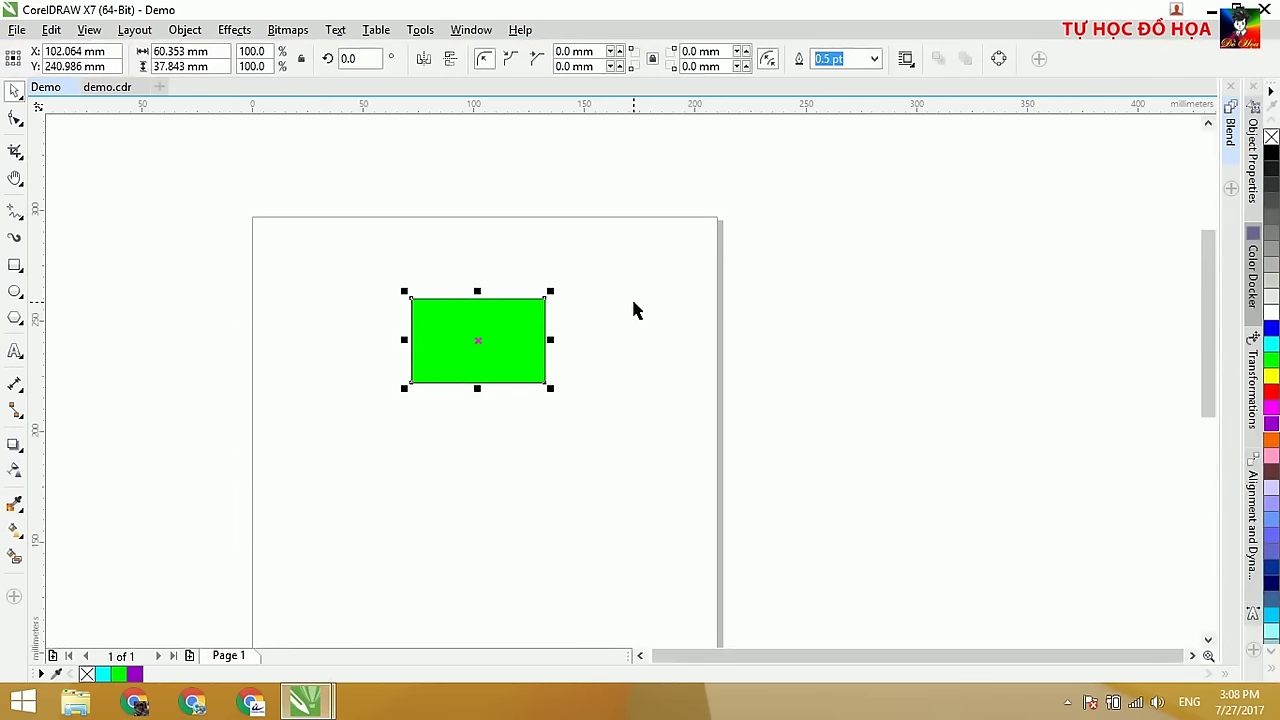